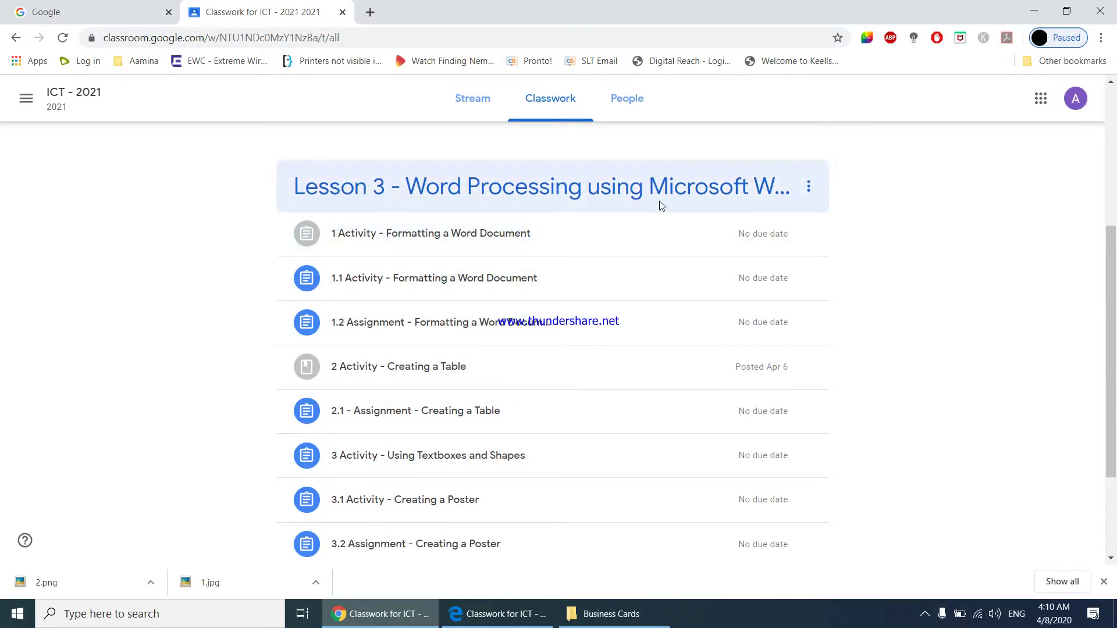
# - Preview the sample card image from 3.4 Activity – Creating a Business Card, then show the Business Cards folder
pyautogui.scroll(-3, 660, 266)
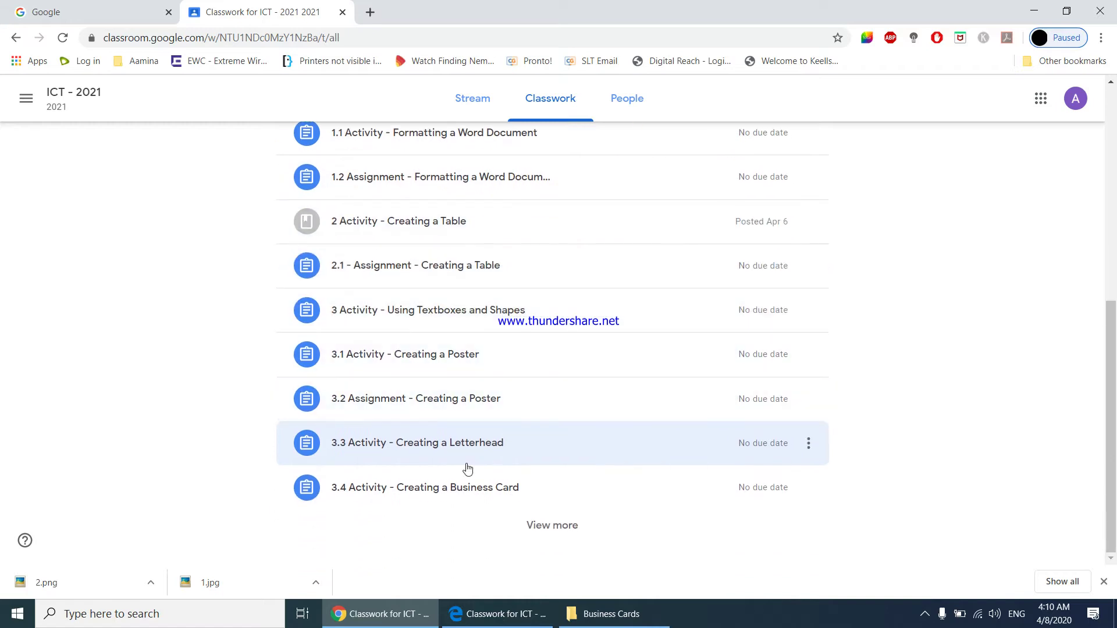
pyautogui.click(445, 498)
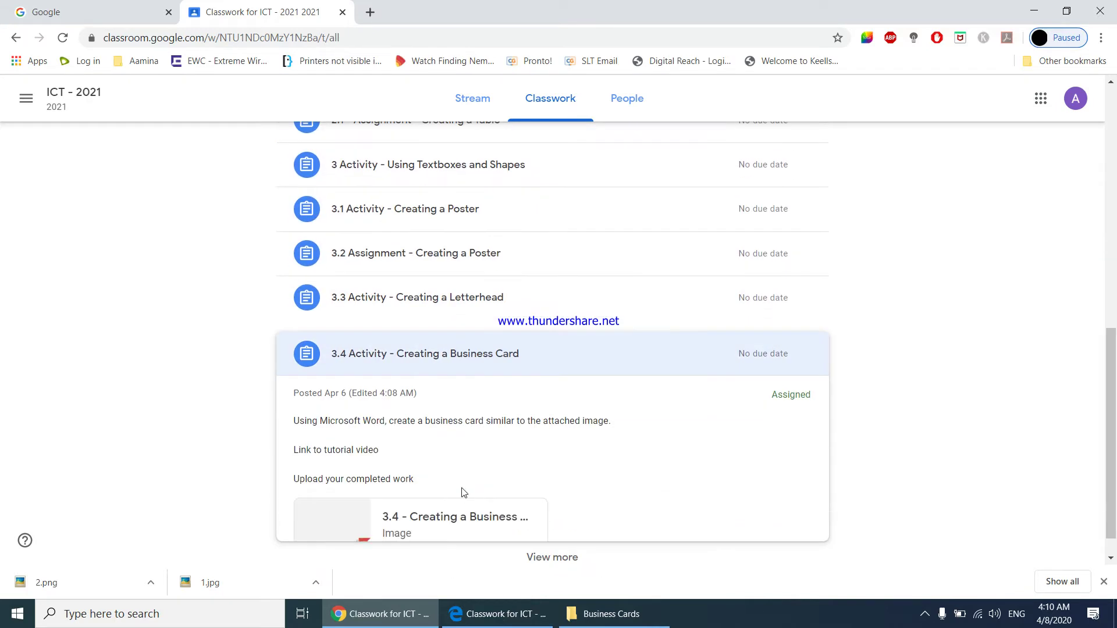
pyautogui.click(420, 522)
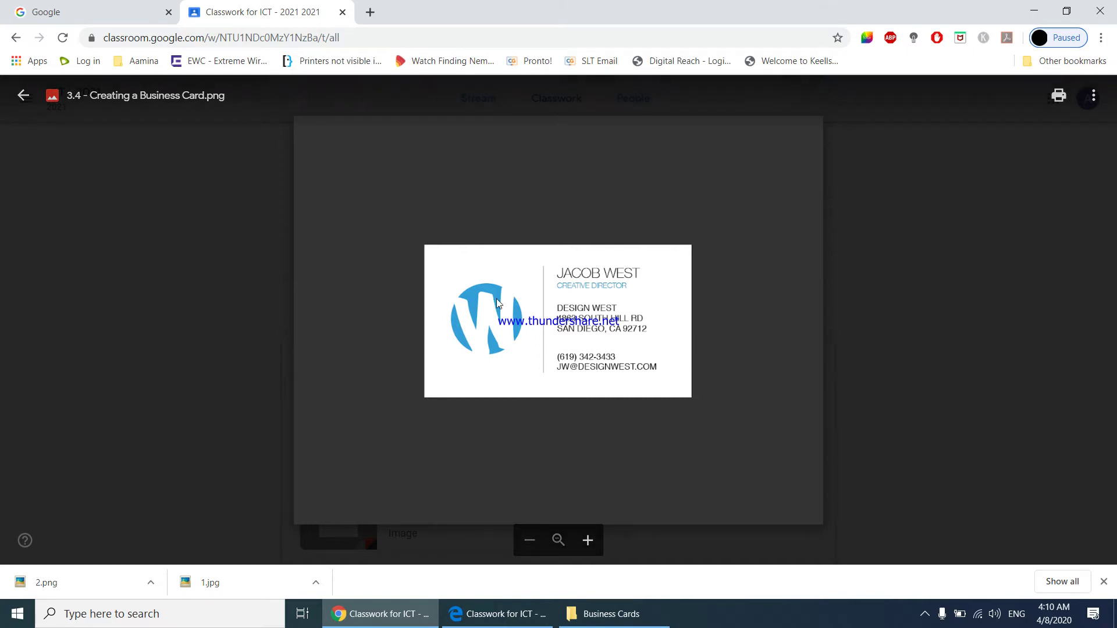
pyautogui.click(636, 627)
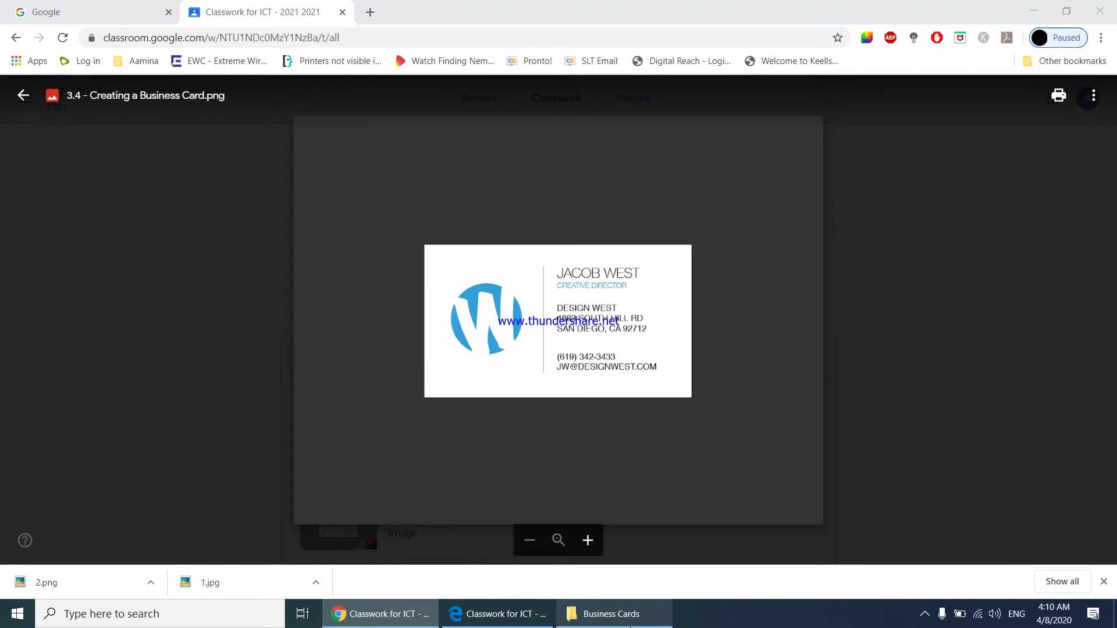
pyautogui.click(611, 614)
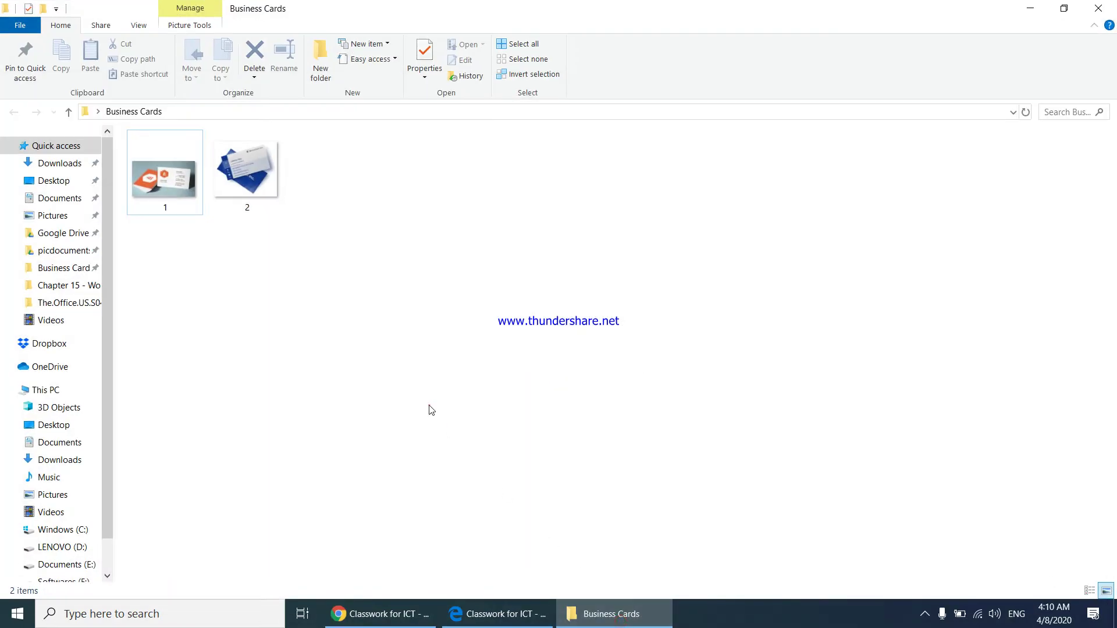
# - View sample card images 1 and 2.png in Picasa Photo Viewer, then close the viewer
pyautogui.rightClick(429, 406)
pyautogui.click(511, 256)
pyautogui.doubleClick(177, 185)
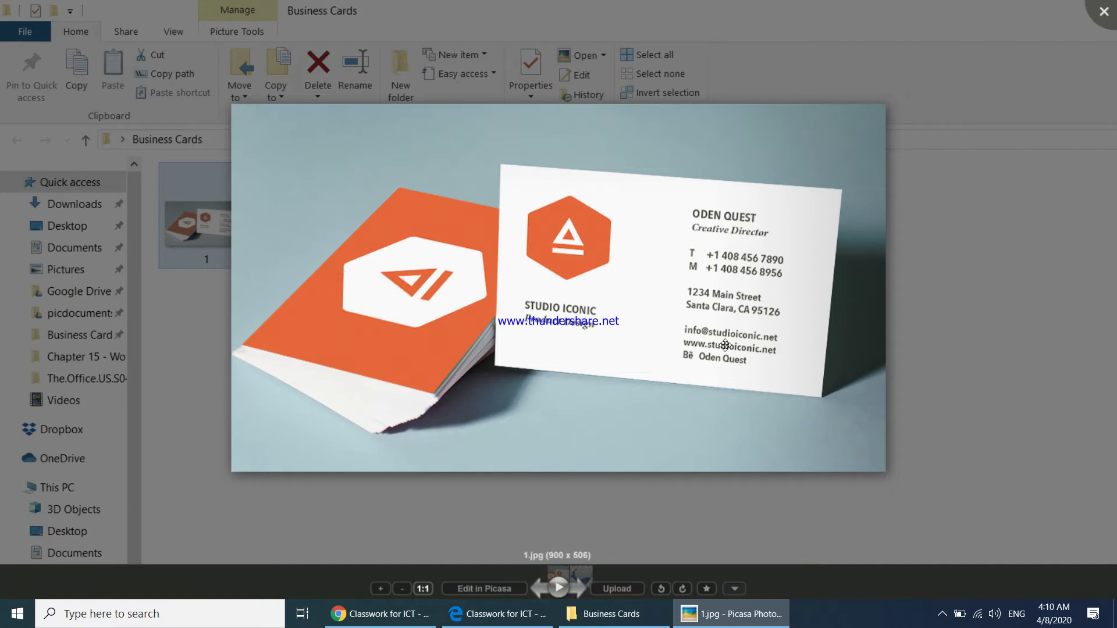
pyautogui.press('Right')
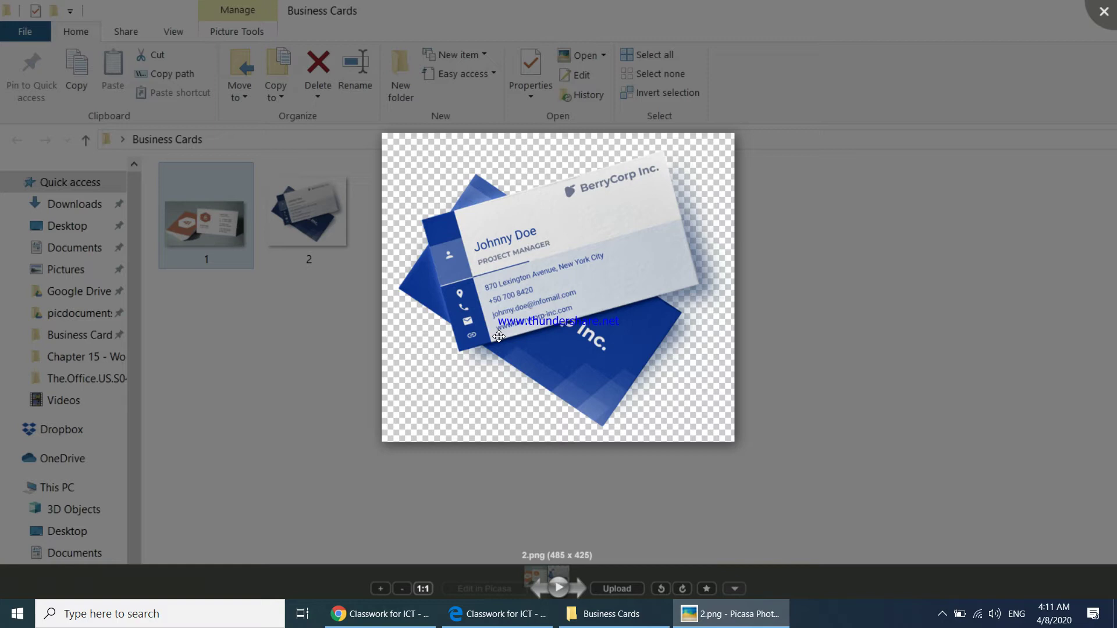
pyautogui.click(1098, 9)
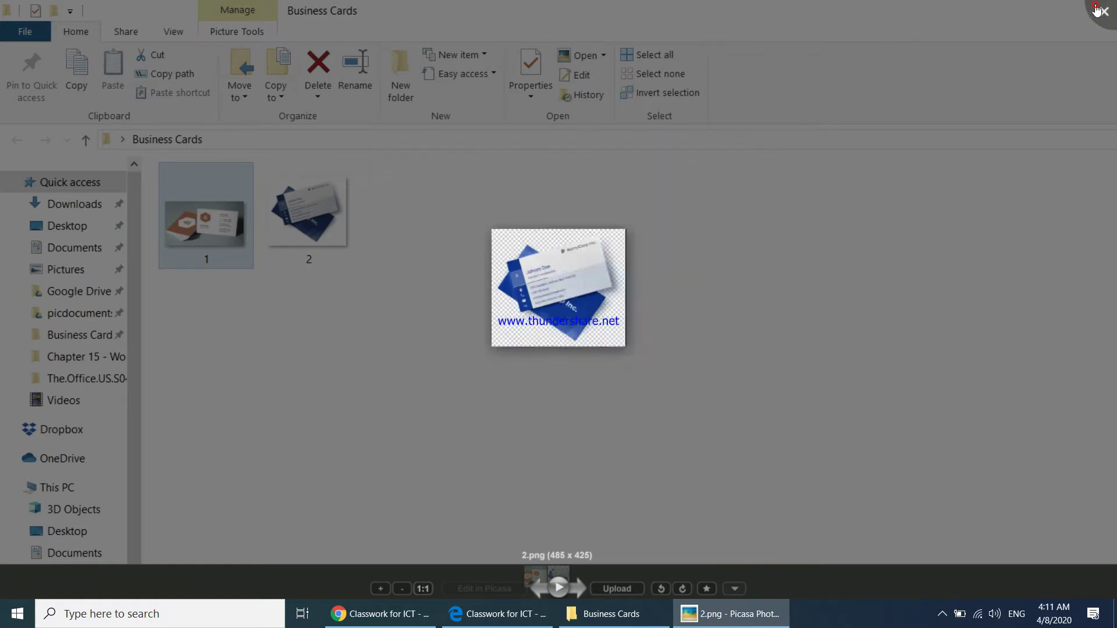
# - Minimize the folder and launch Microsoft Word by searching 'word' from Start
pyautogui.click(1030, 8)
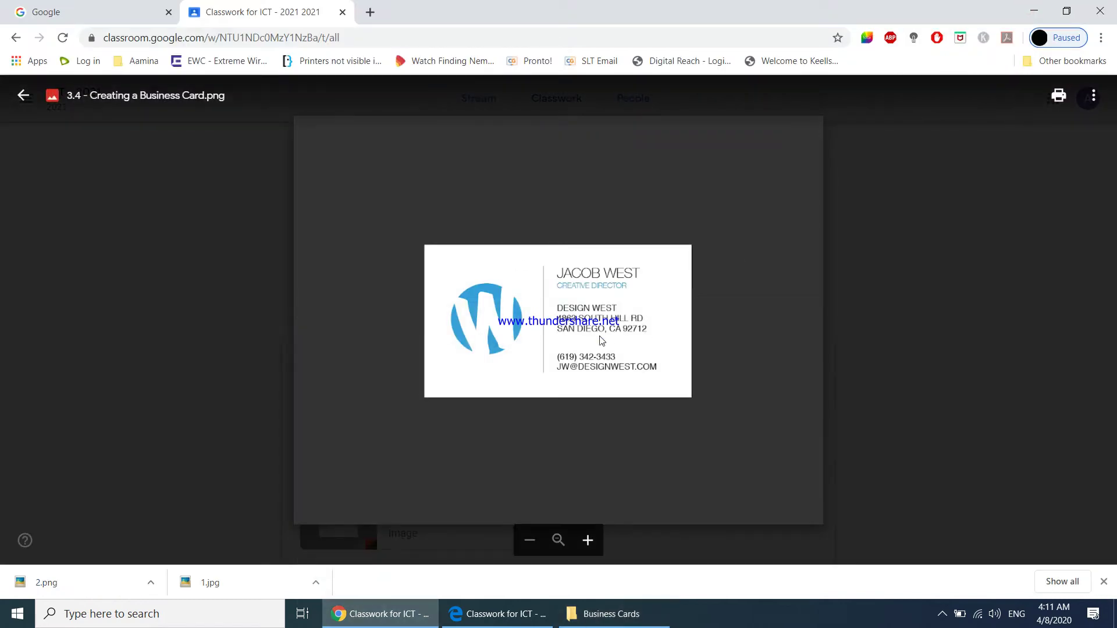
pyautogui.click(16, 614)
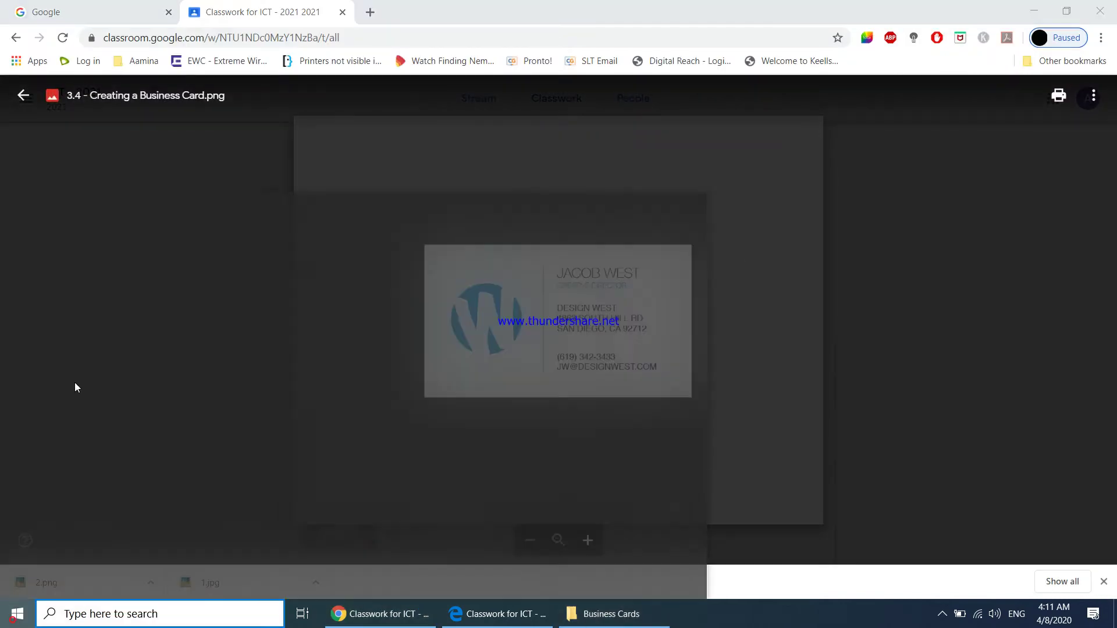
pyautogui.write('wo')
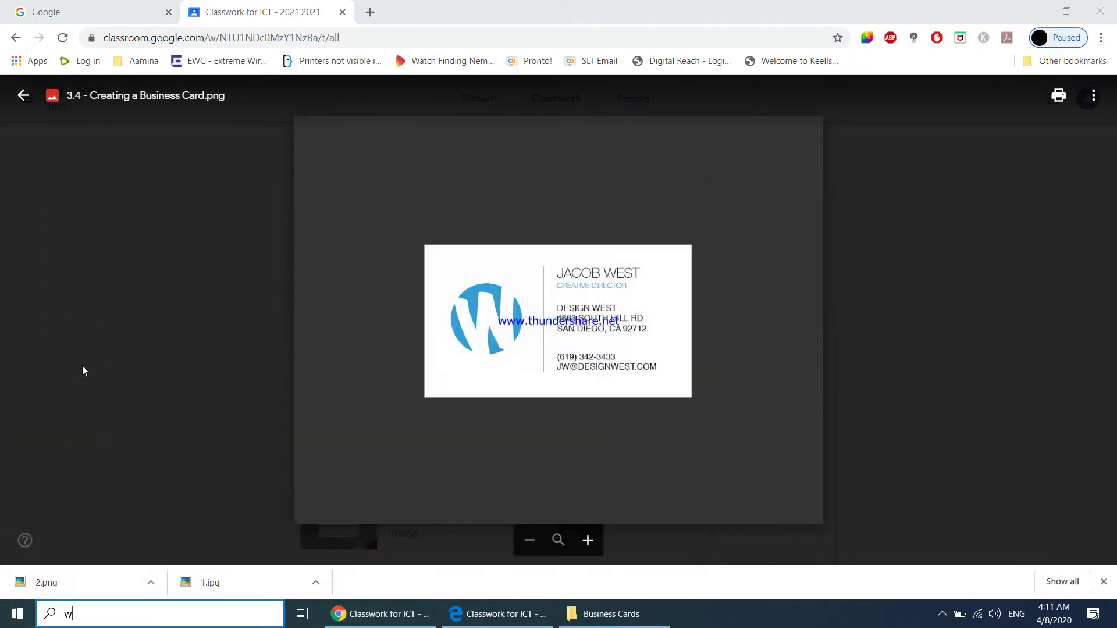
pyautogui.write('rd')
pyautogui.press('Return')
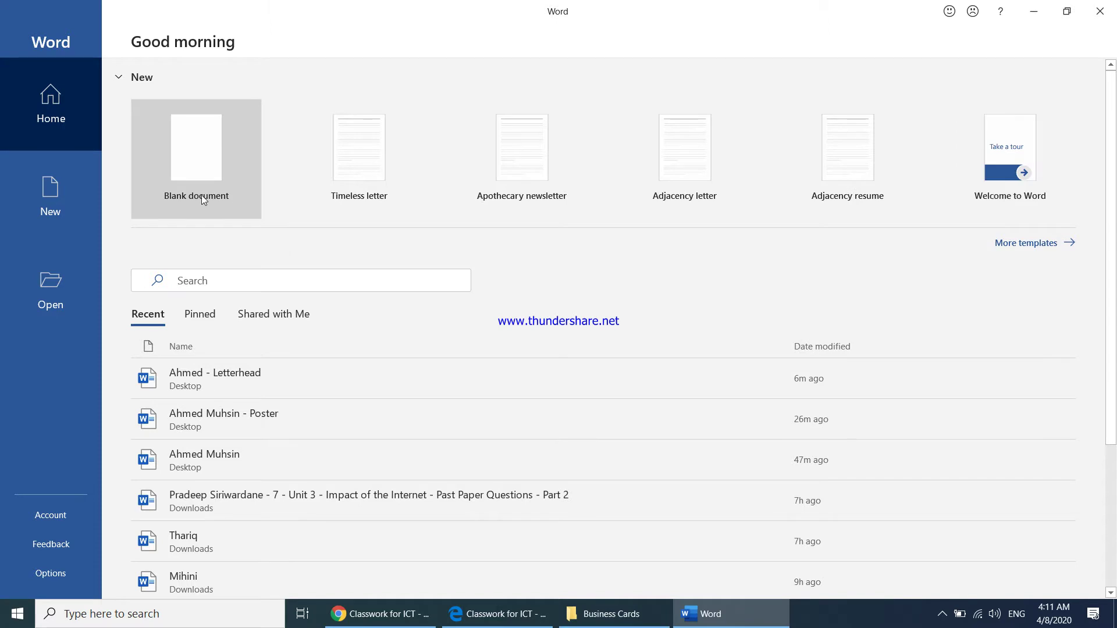
# - Create a blank document and open Page Setup via Layout > Size > More Paper Sizes
pyautogui.click(203, 198)
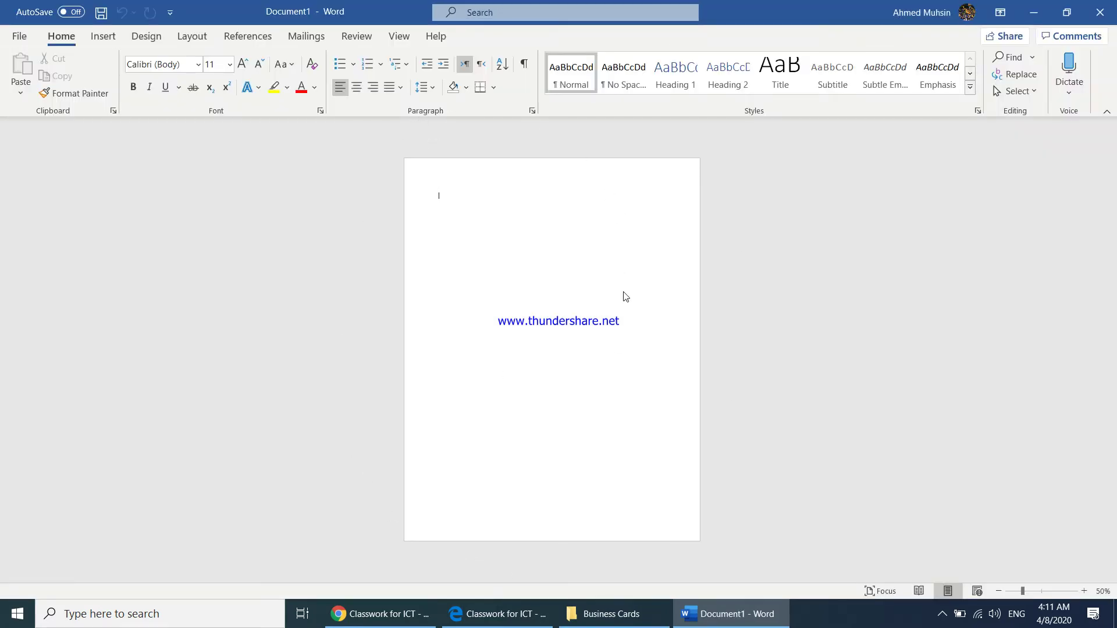
pyautogui.click(150, 37)
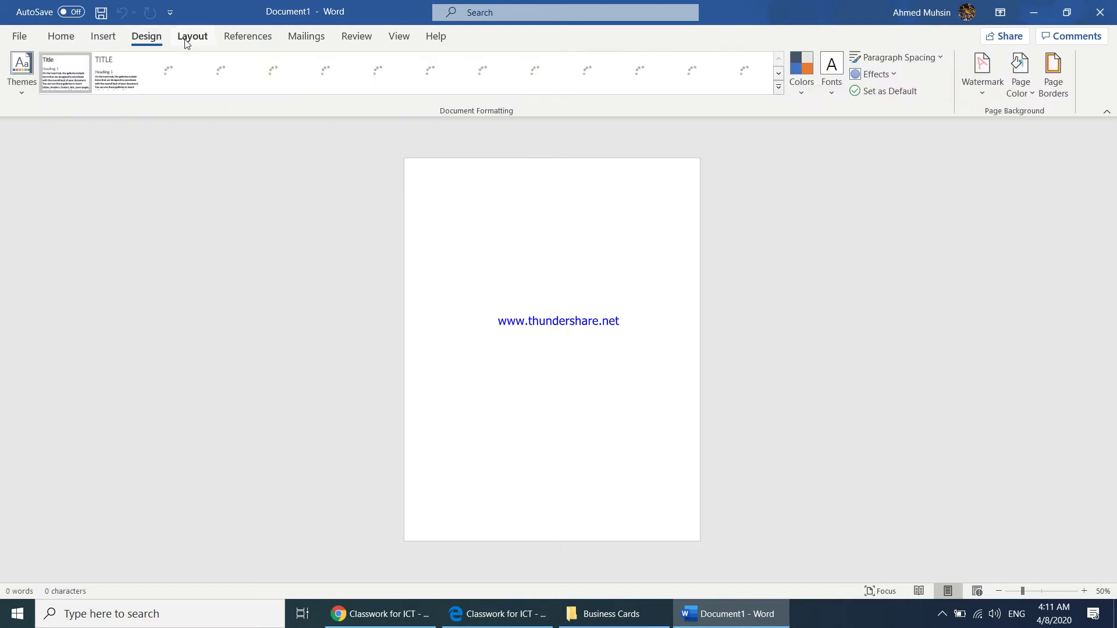
pyautogui.click(192, 36)
pyautogui.click(102, 90)
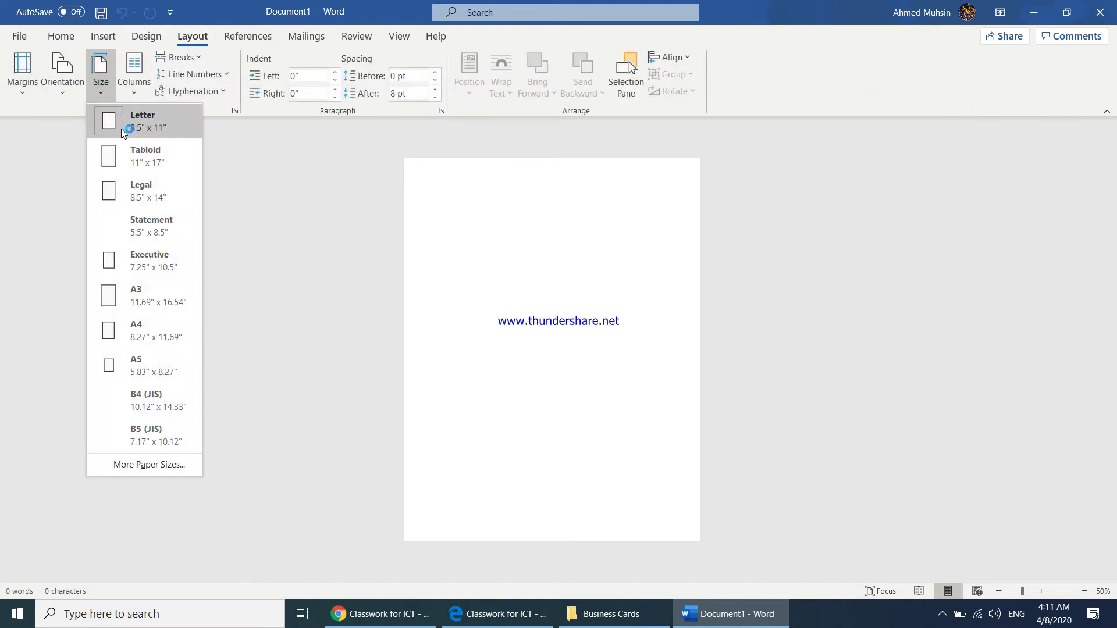
pyautogui.click(144, 471)
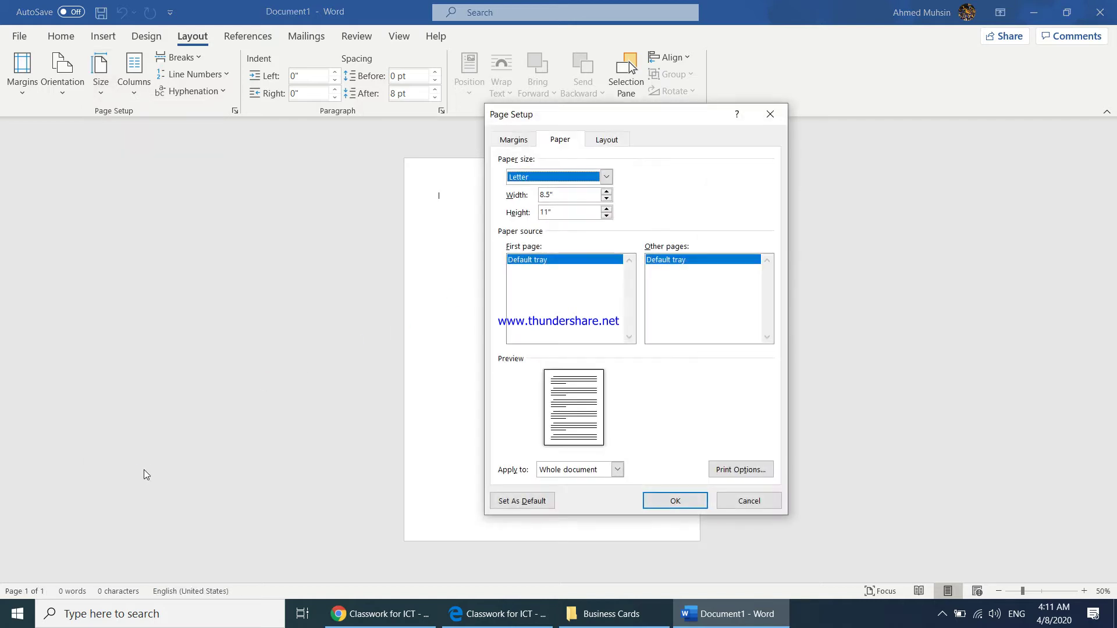
# - Set a custom paper size of 3.3" width by 2.1" height
pyautogui.moveTo(692, 122); pyautogui.dragTo(828, 135)
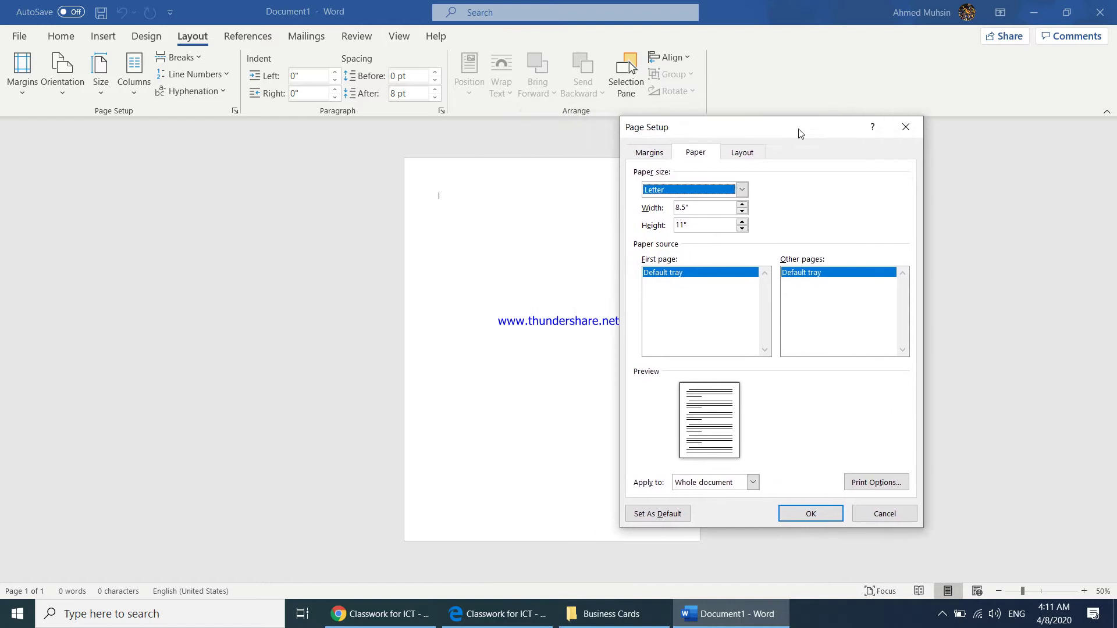
pyautogui.click(703, 206)
pyautogui.moveTo(703, 206); pyautogui.dragTo(639, 208)
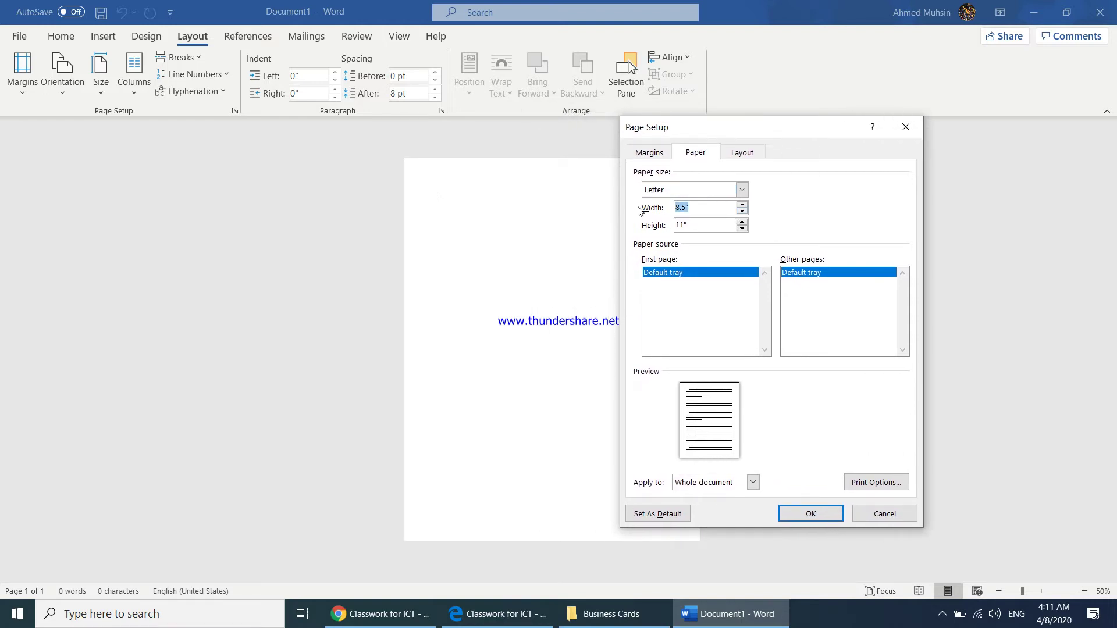
pyautogui.write('3.3')
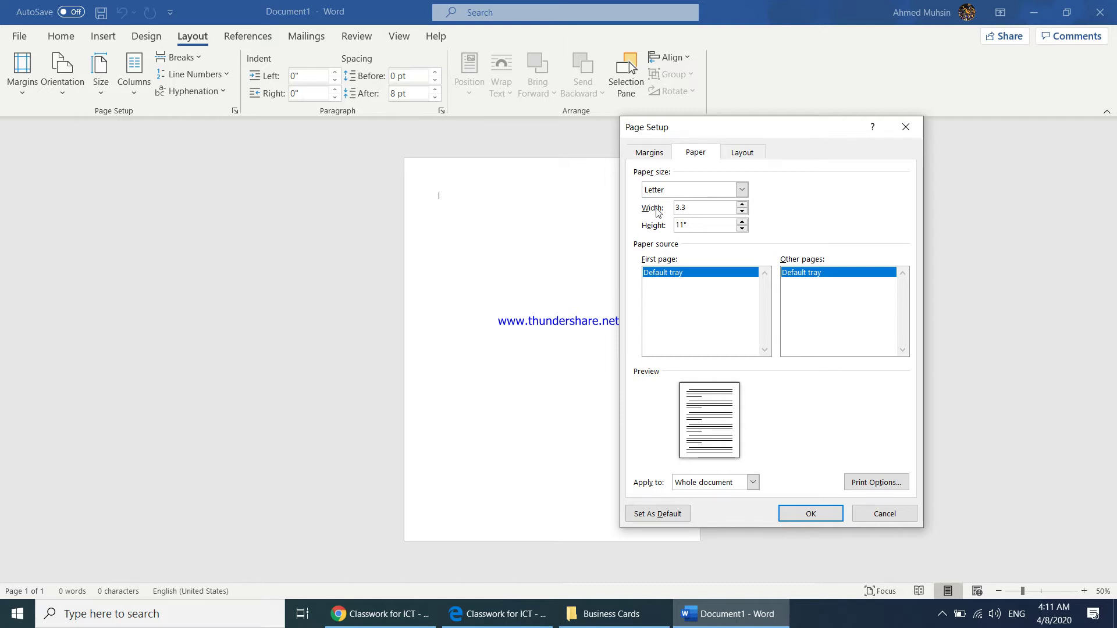
pyautogui.moveTo(716, 225); pyautogui.dragTo(662, 228)
pyautogui.write('2.1')
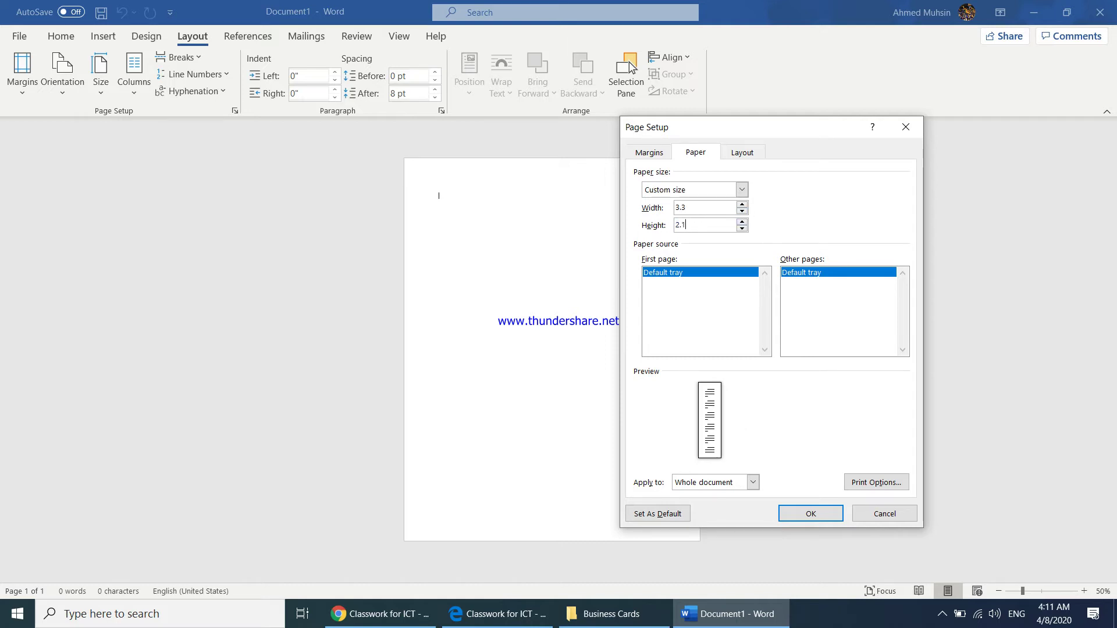
pyautogui.click(821, 517)
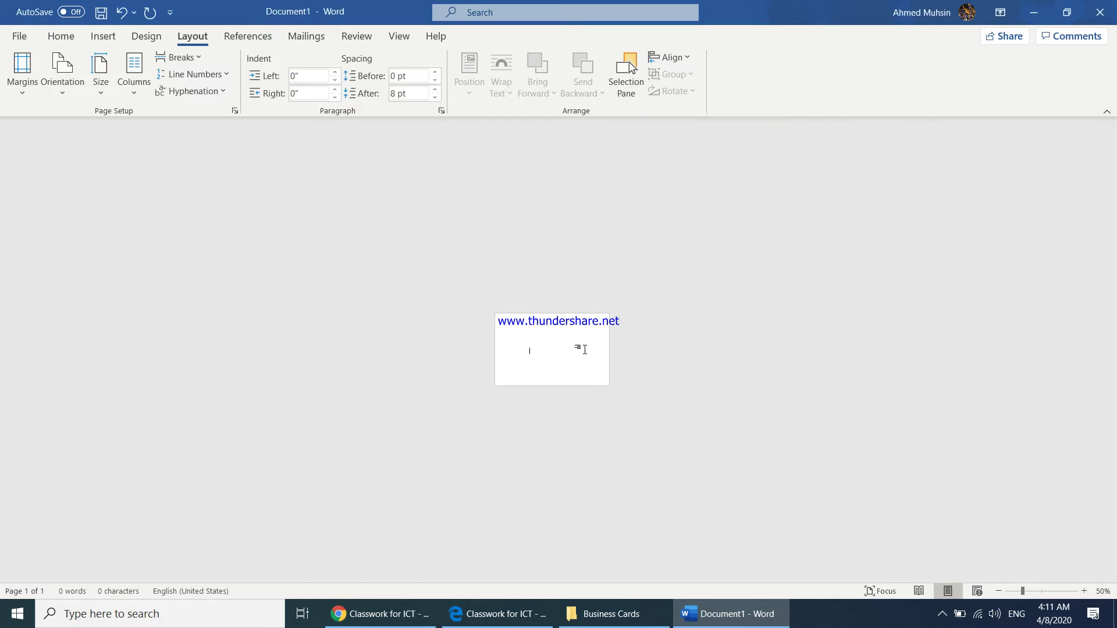
# - Zoom well in on the small card page and place the insertion point on it
pyautogui.click(1084, 592)
pyautogui.click(1084, 592)
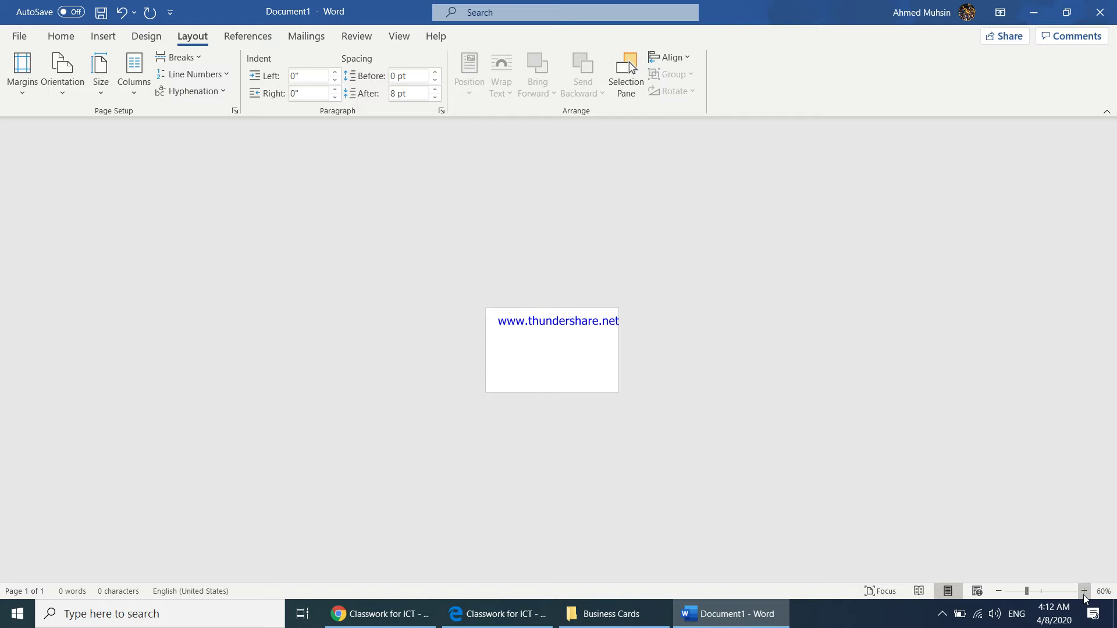
pyautogui.click(1084, 593)
pyautogui.click(1084, 592)
pyautogui.click(1083, 592)
pyautogui.click(1083, 592)
pyautogui.click(1081, 593)
pyautogui.doubleClick(1081, 591)
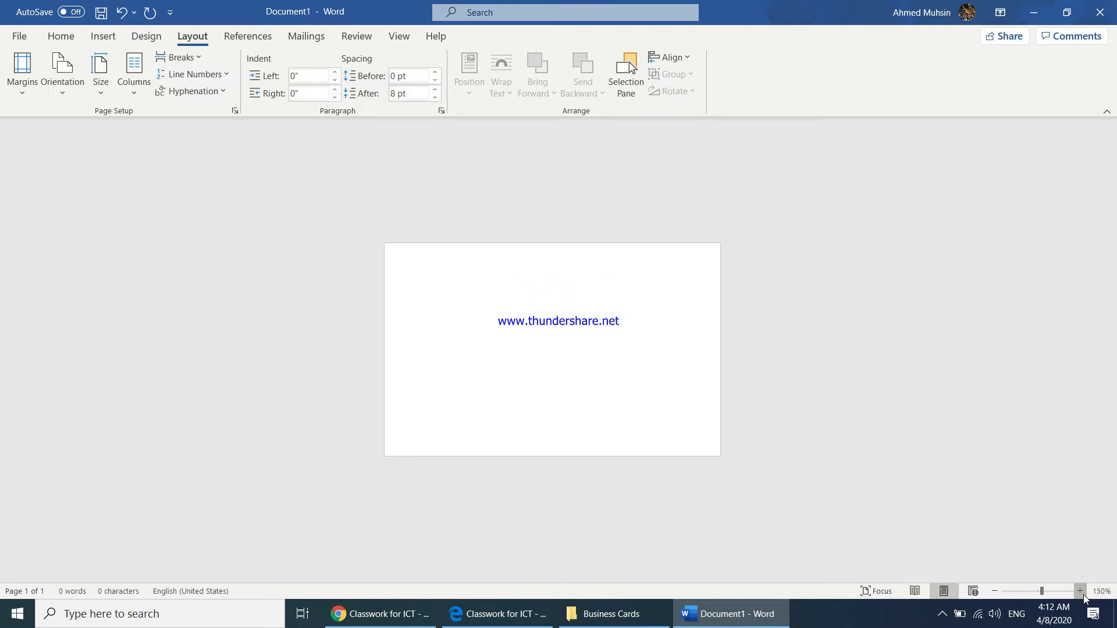
pyautogui.doubleClick(1080, 591)
pyautogui.click(1080, 592)
pyautogui.doubleClick(1081, 592)
pyautogui.doubleClick(1081, 592)
pyautogui.click(1081, 591)
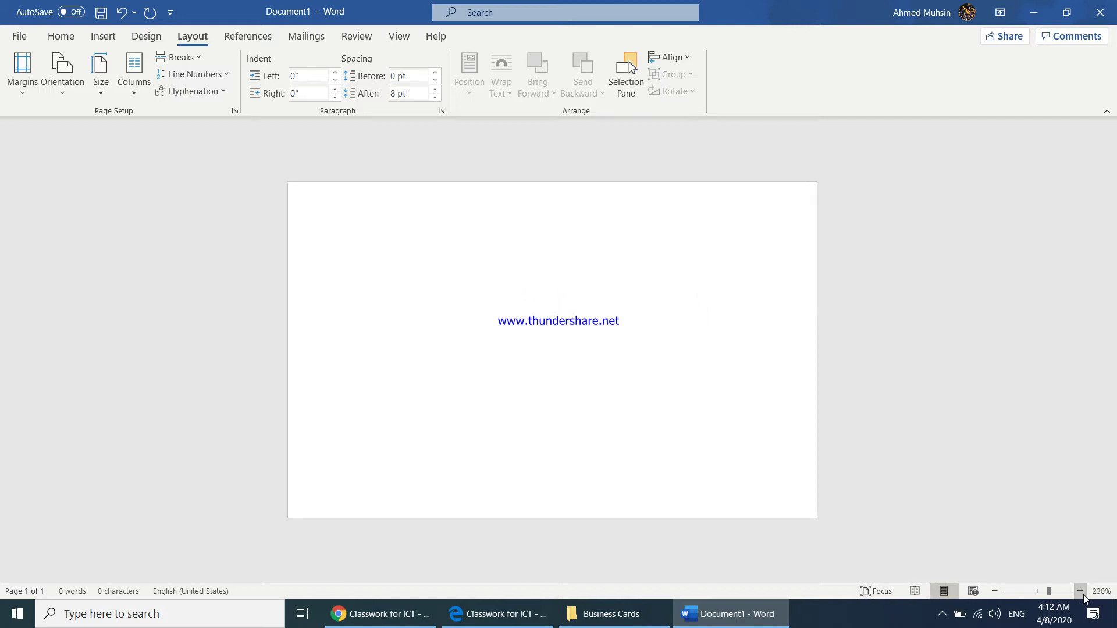
pyautogui.doubleClick(475, 356)
pyautogui.click(580, 390)
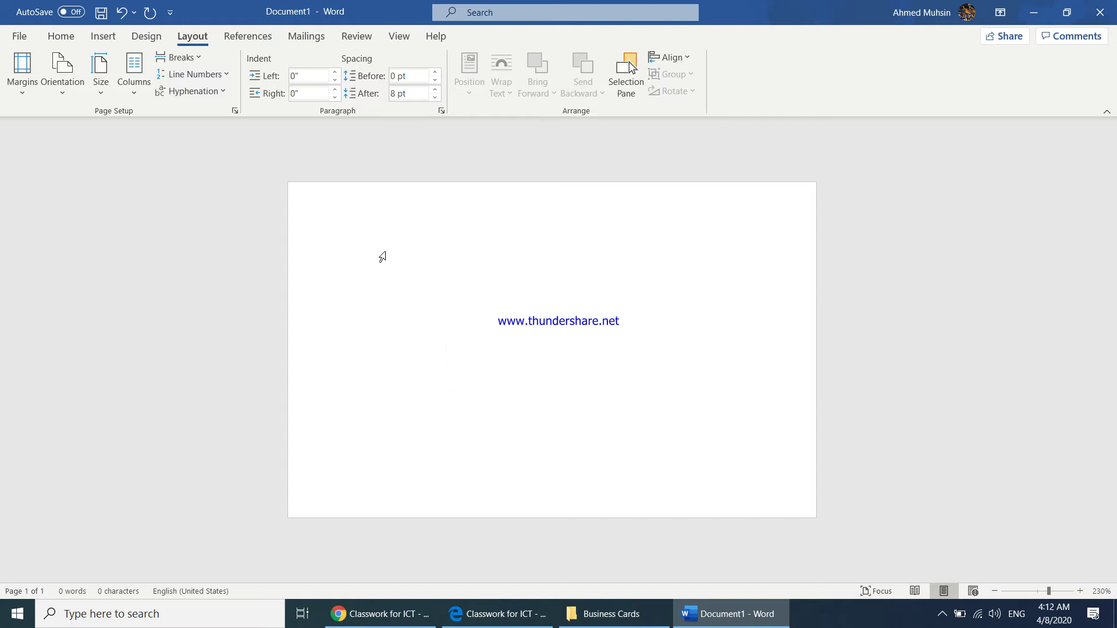
pyautogui.click(25, 88)
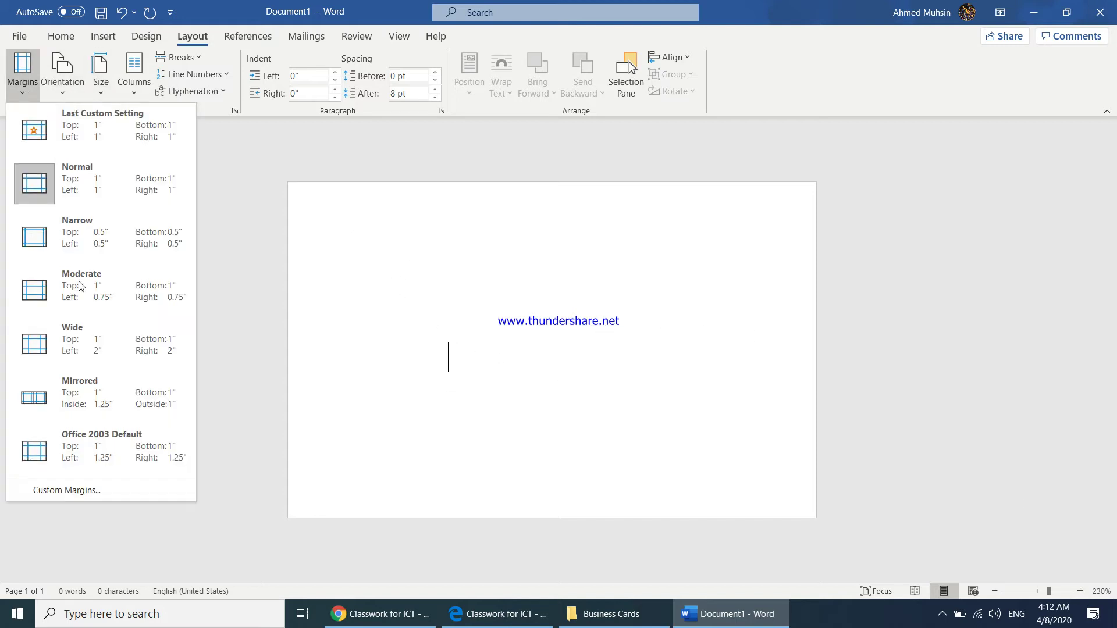
# - Set Top, Bottom, Left and Right margins to 0.3" in Custom Margins
pyautogui.click(87, 492)
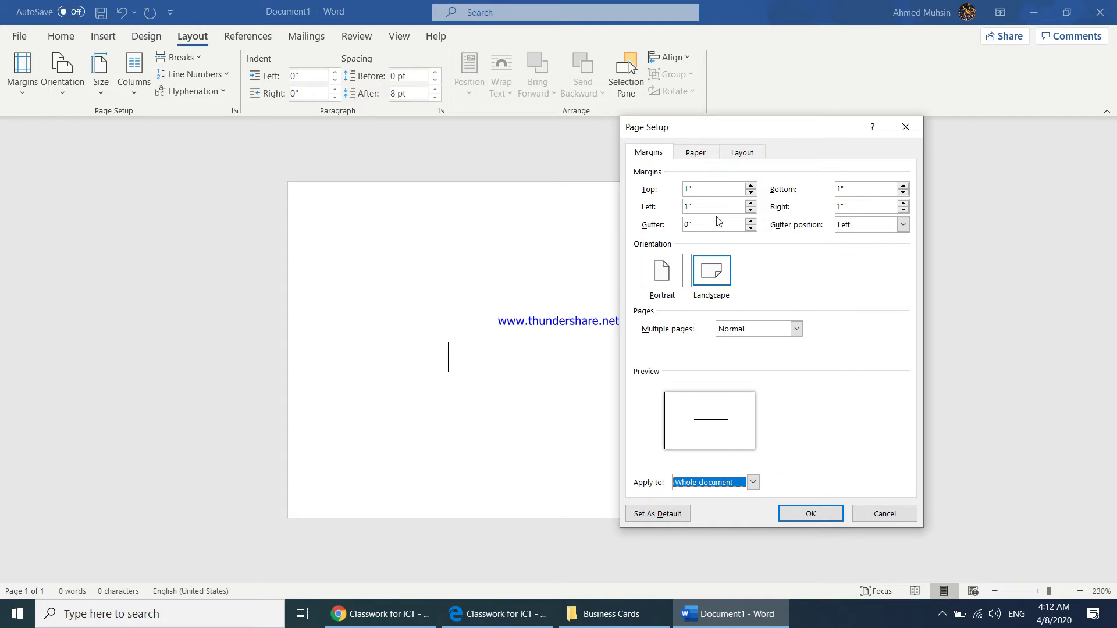
pyautogui.click(709, 194)
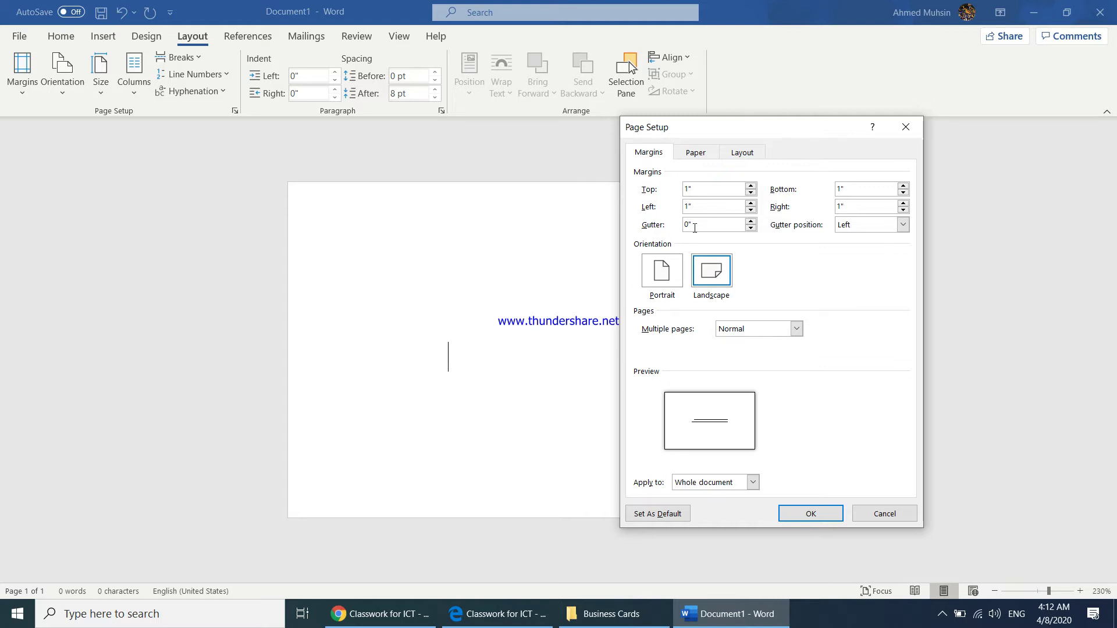
pyautogui.click(751, 193)
pyautogui.click(750, 192)
pyautogui.write('0')
pyautogui.press('Tab')
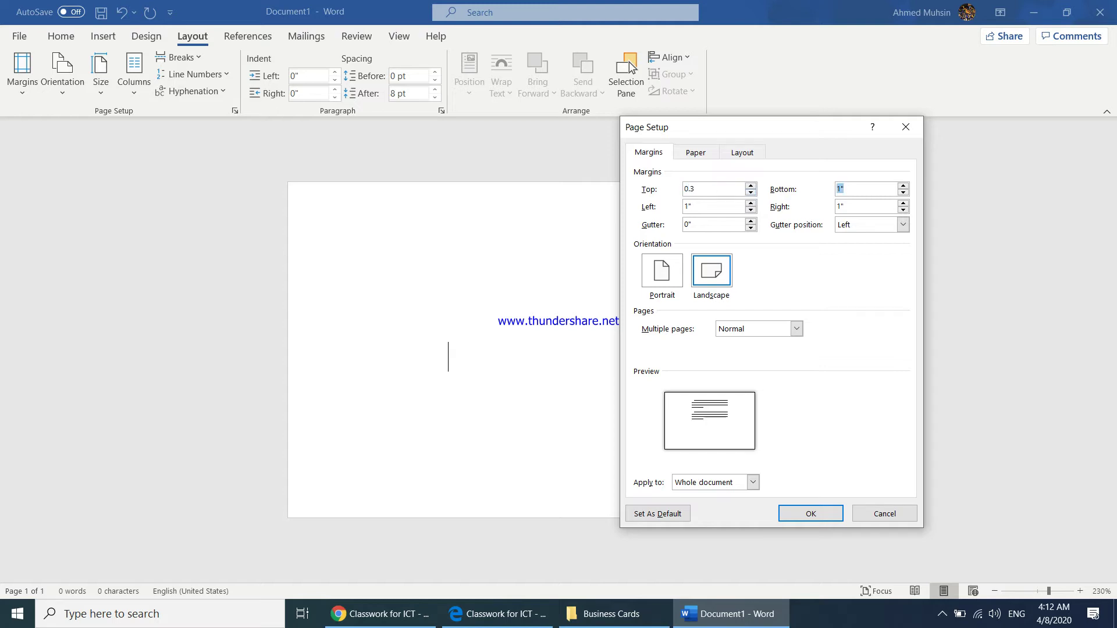
pyautogui.press('Tab')
pyautogui.press('Tab')
pyautogui.write('0.3')
pyautogui.click(821, 514)
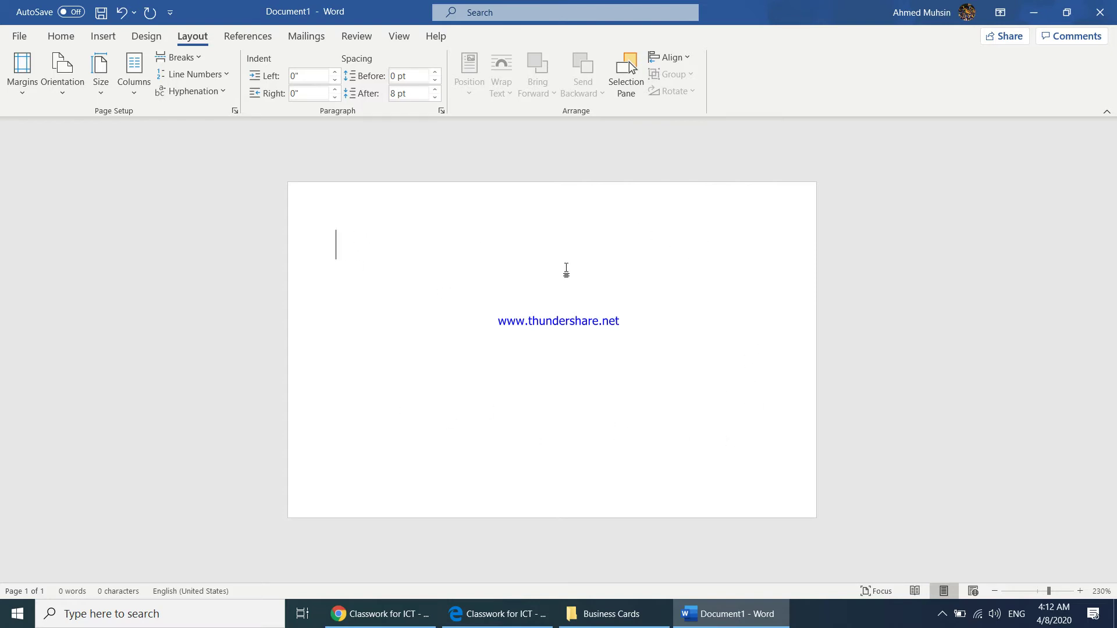
pyautogui.press('super+Left')
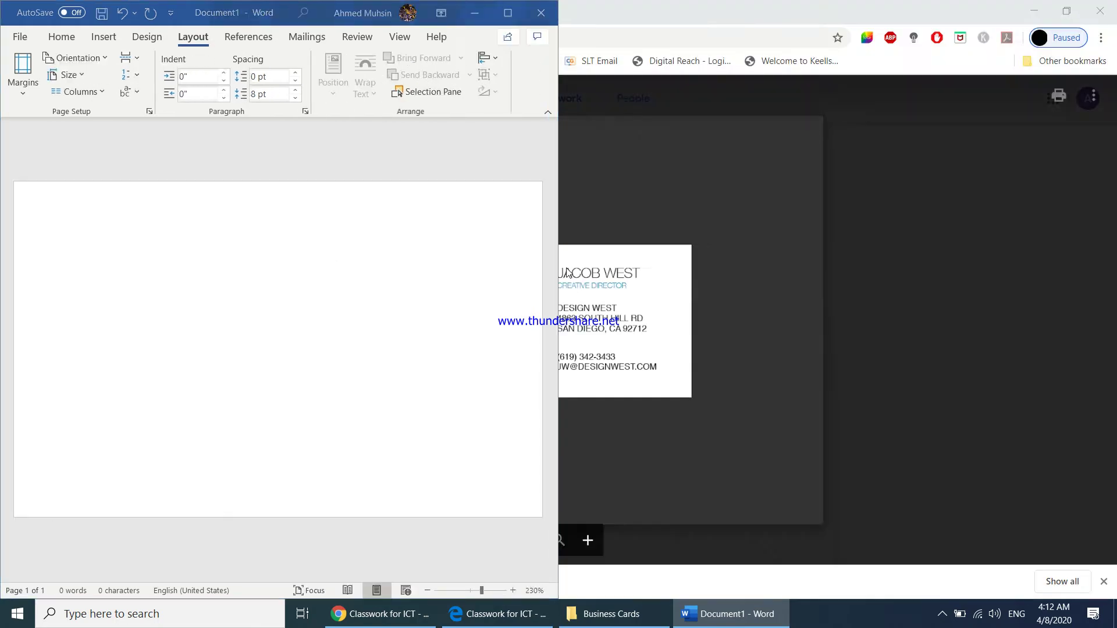
# - Snap the browser's sample card beside Word and pick the Oval shape from Insert > Shapes
pyautogui.click(769, 240)
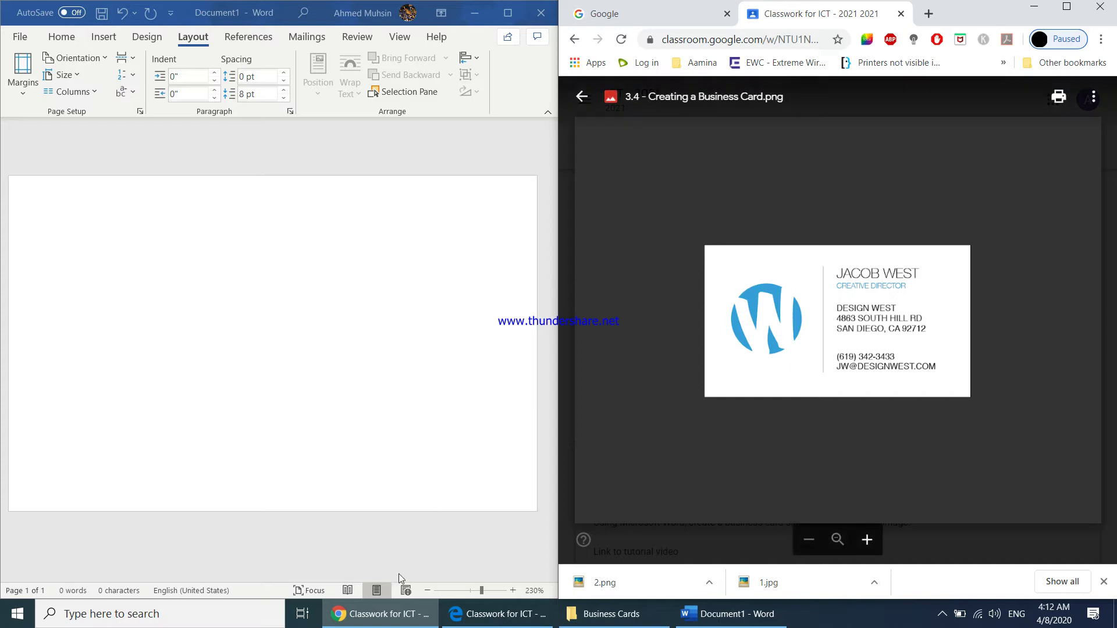
pyautogui.click(427, 591)
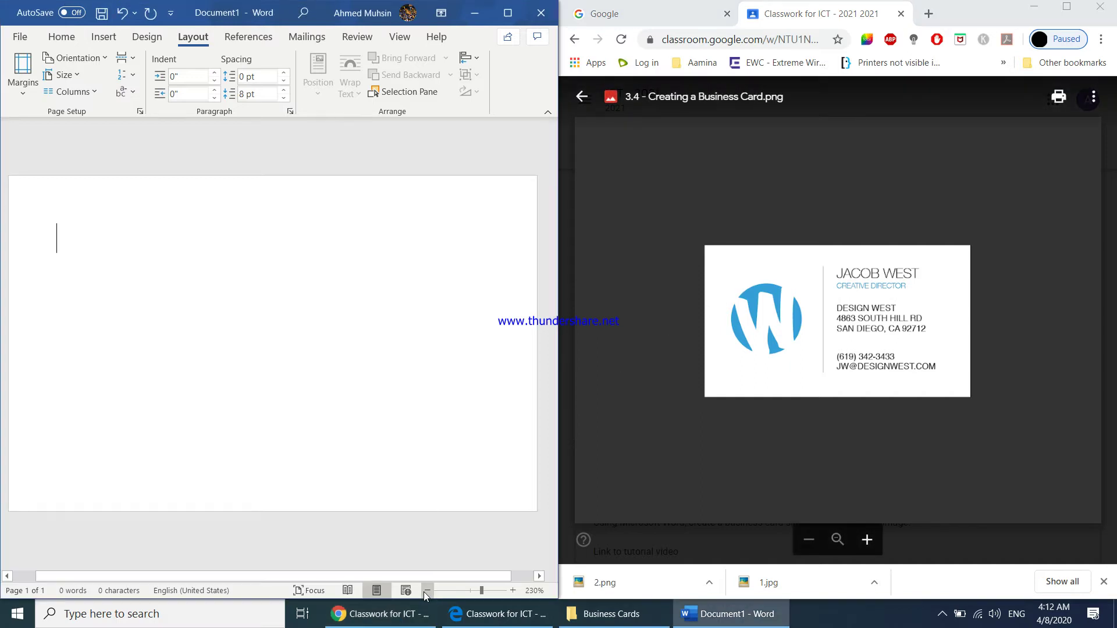
pyautogui.click(103, 39)
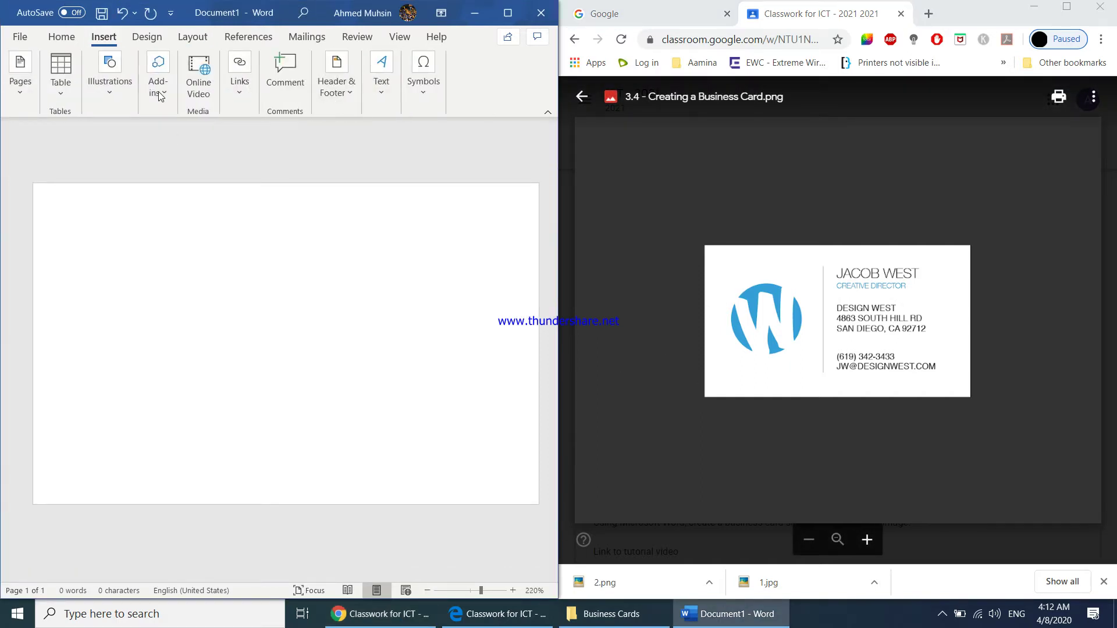
pyautogui.click(415, 86)
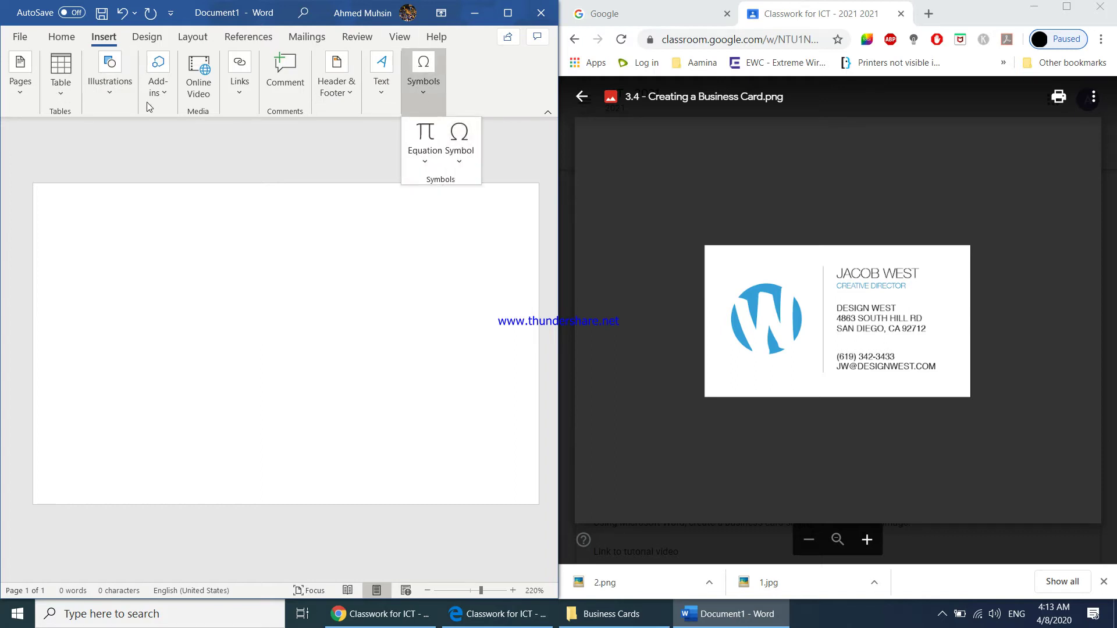
pyautogui.click(106, 95)
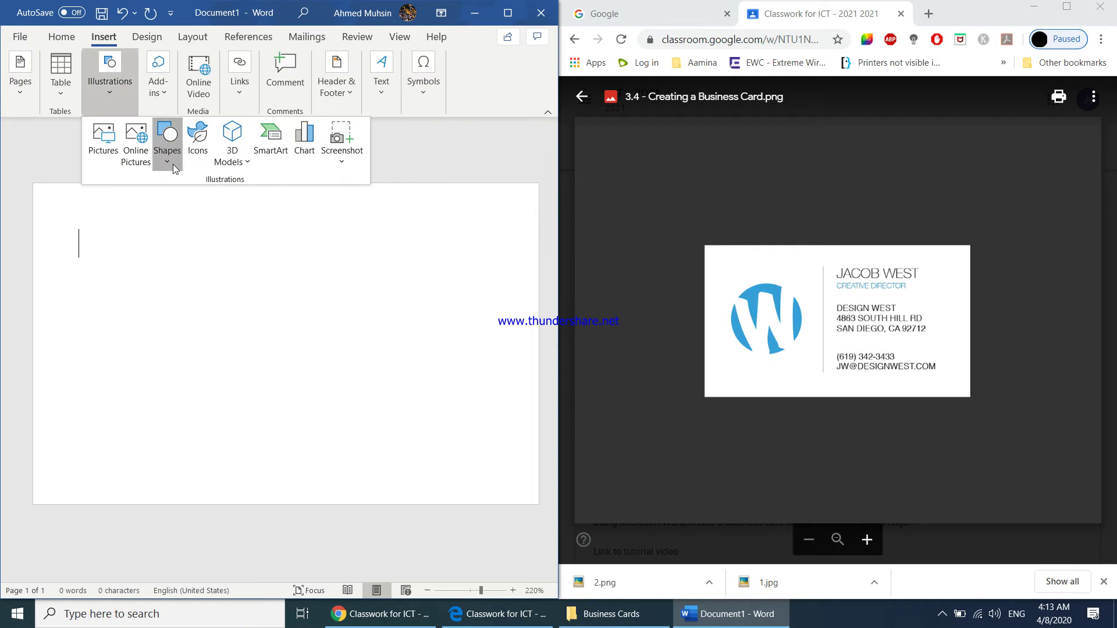
pyautogui.click(173, 164)
pyautogui.click(216, 201)
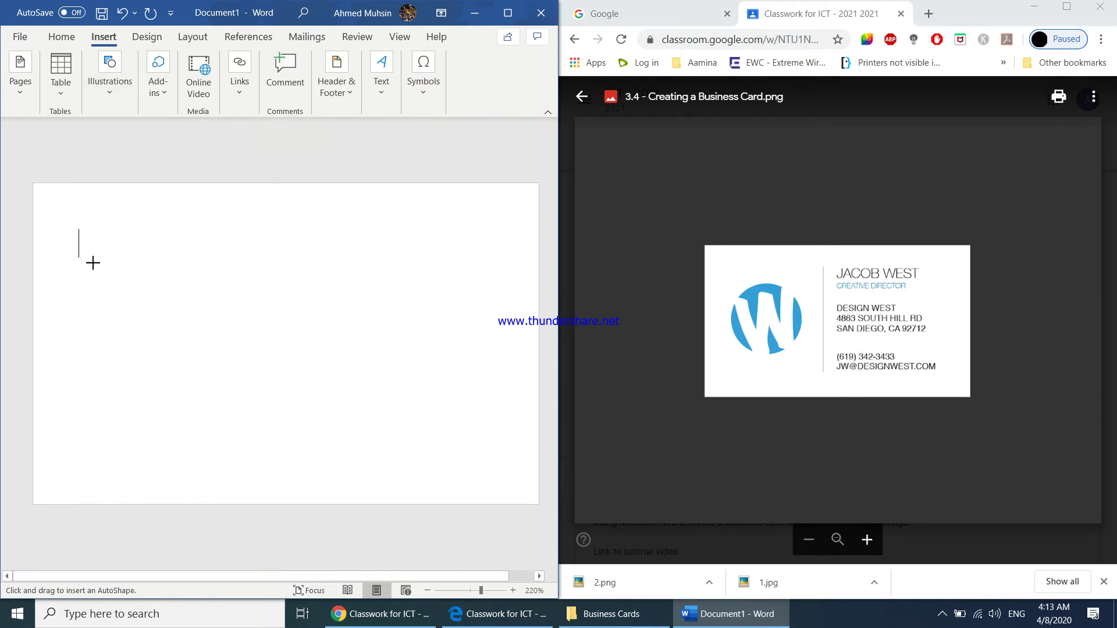
# - Draw a circle on the card's left side with No Outline and a light blue fill
pyautogui.moveTo(81, 260); pyautogui.dragTo(227, 406)
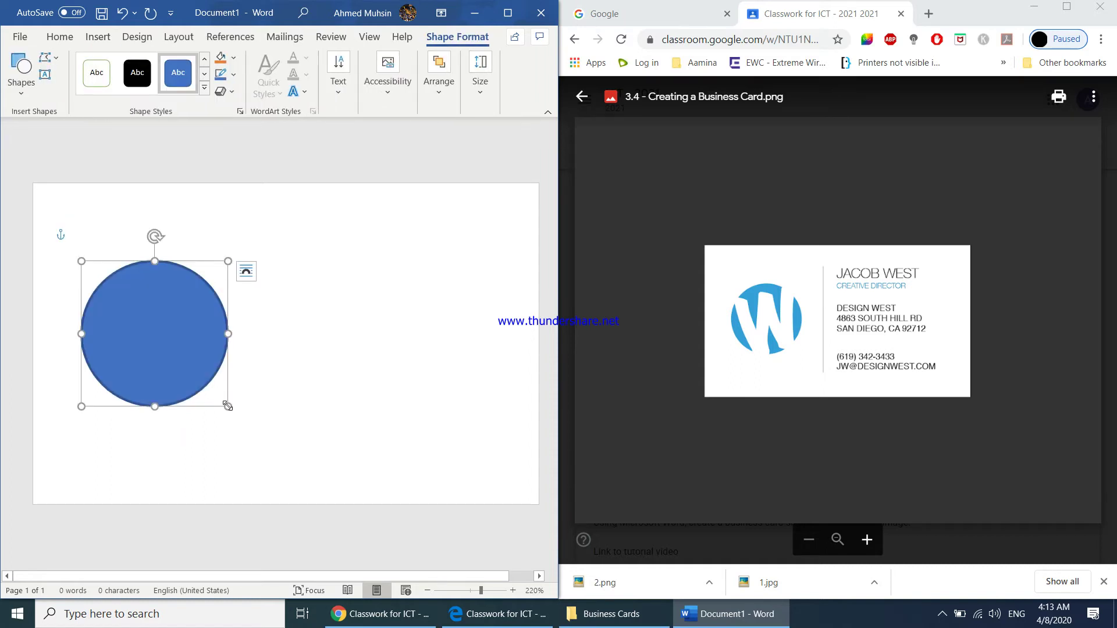
pyautogui.click(234, 77)
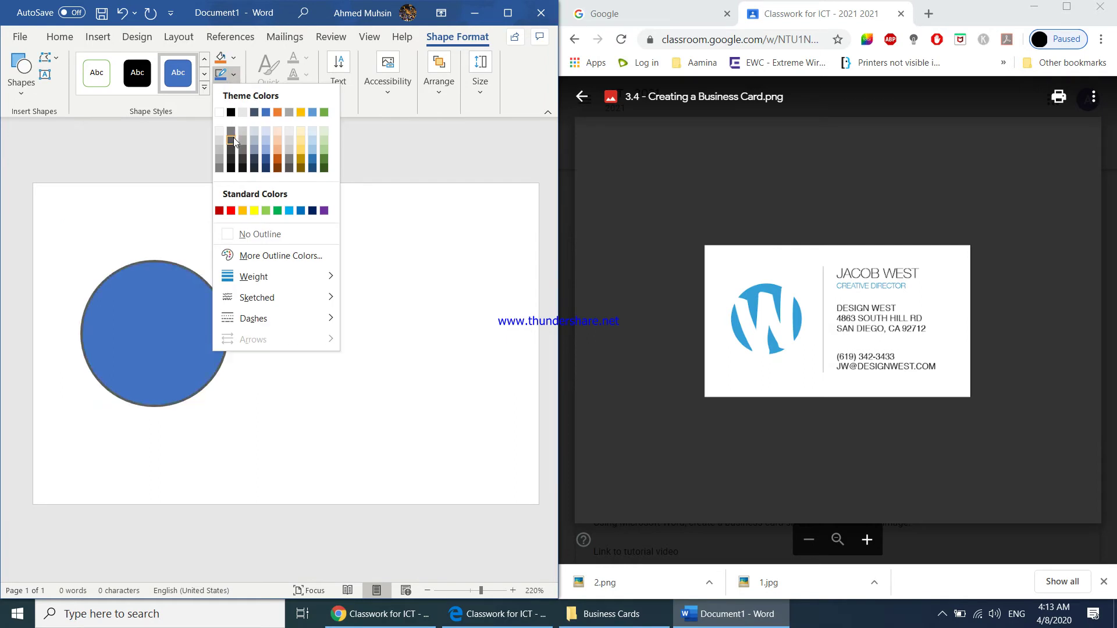
pyautogui.click(257, 235)
pyautogui.click(234, 59)
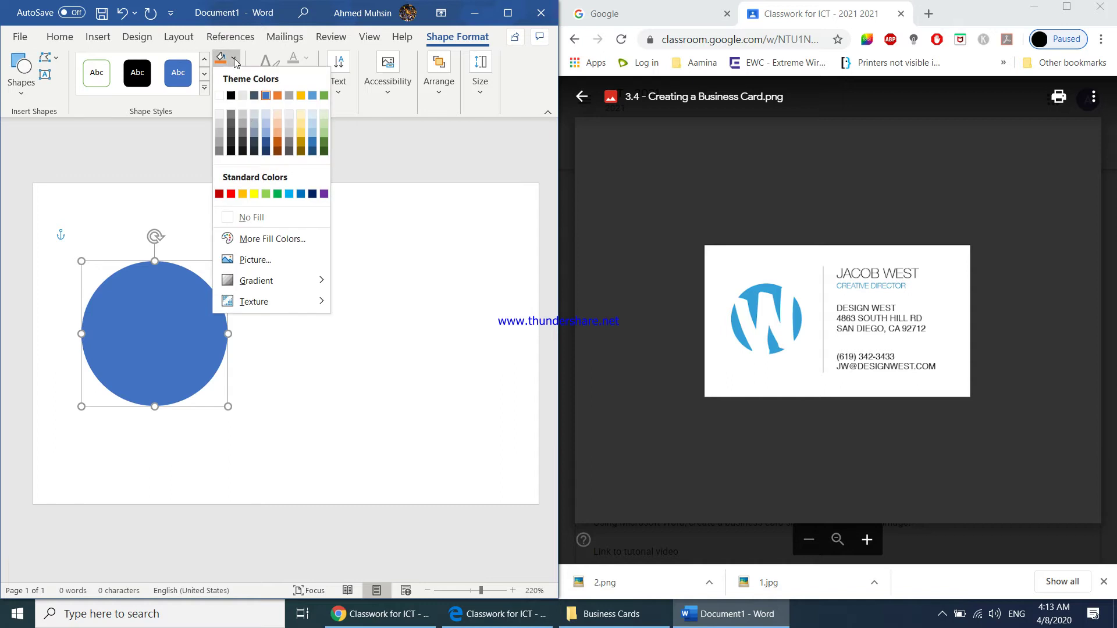
pyautogui.click(290, 196)
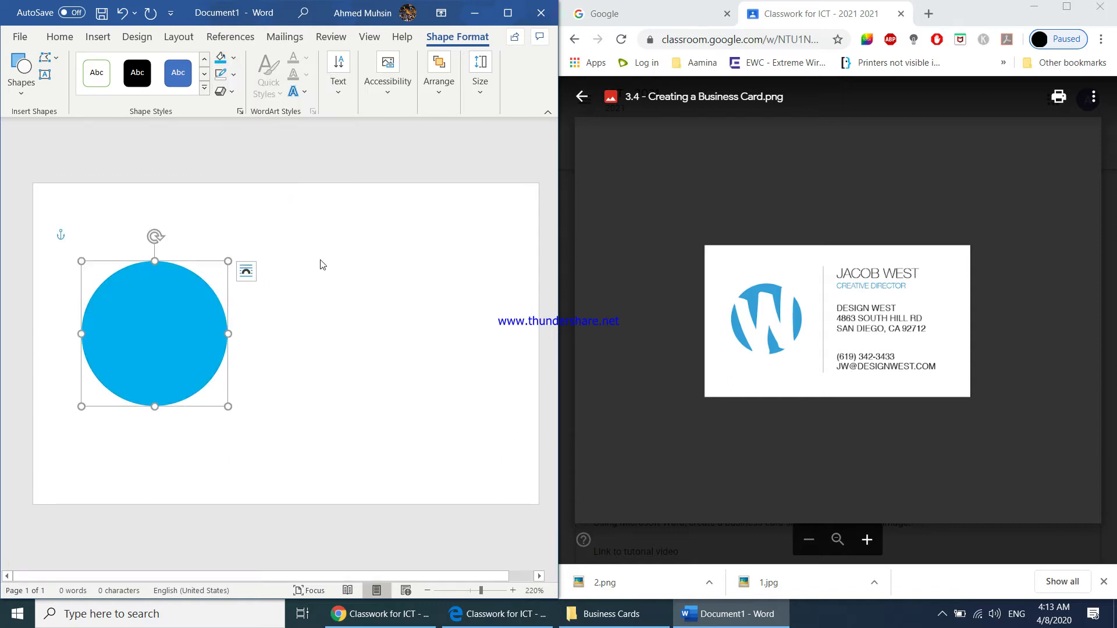
pyautogui.click(399, 374)
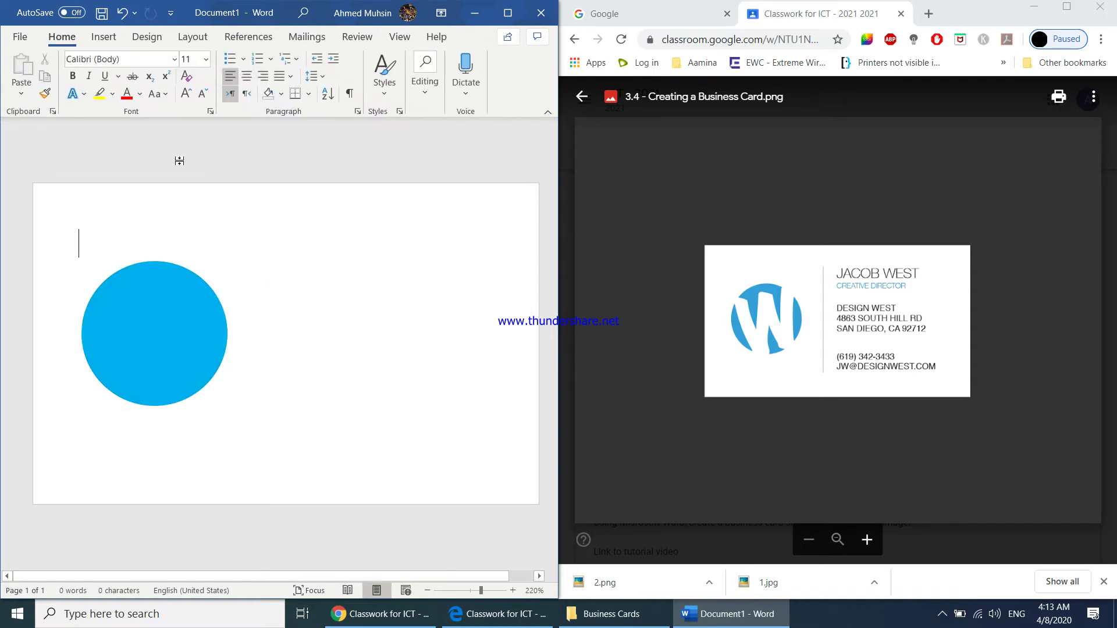
# - Draw a text box over the blue circle using Insert > Text Box > Draw Text Box
pyautogui.click(98, 38)
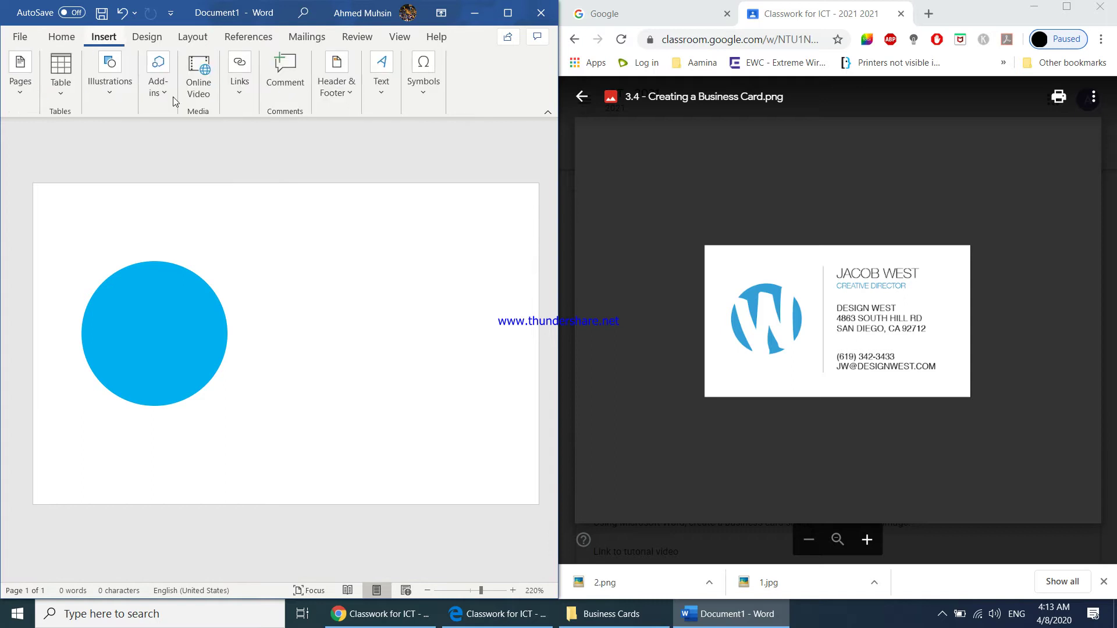
pyautogui.click(375, 87)
pyautogui.click(386, 160)
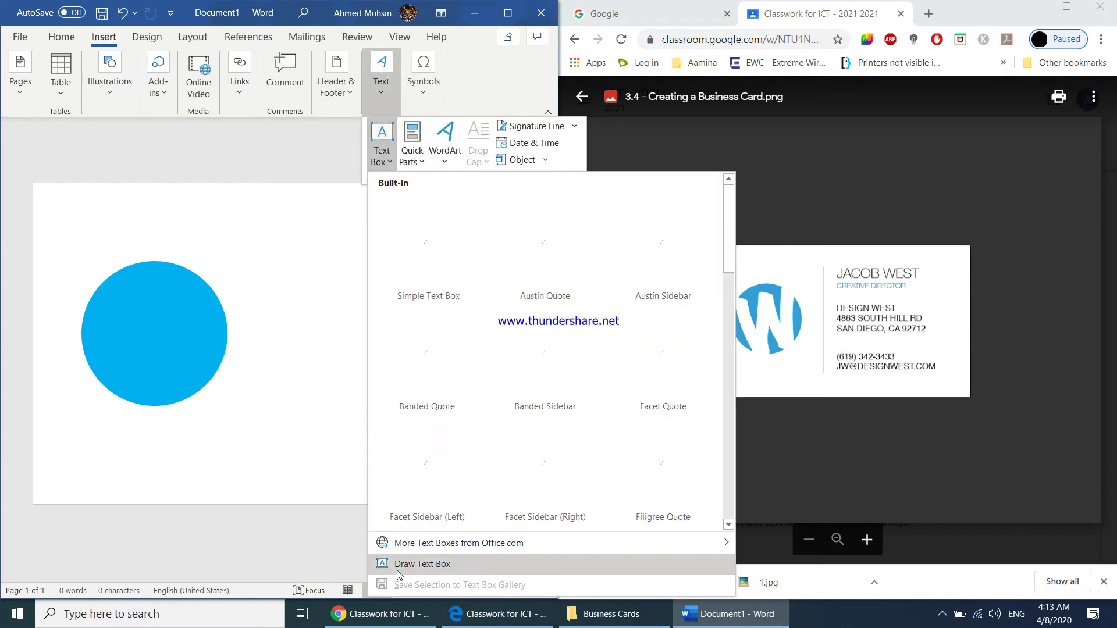
pyautogui.click(395, 567)
pyautogui.press('Escape')
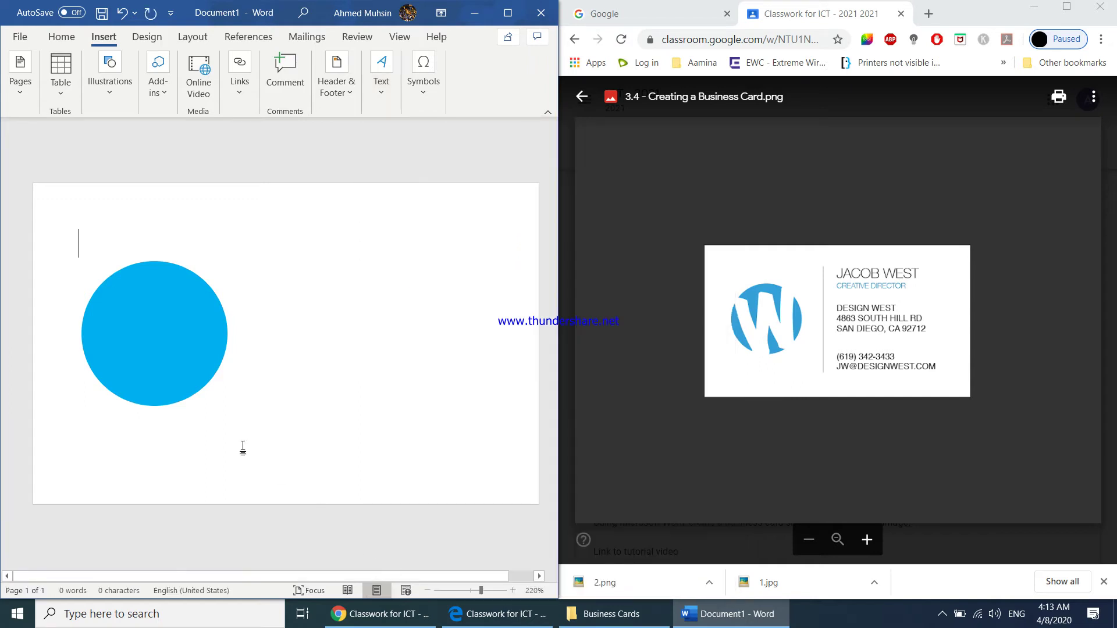
pyautogui.click(381, 81)
pyautogui.click(393, 162)
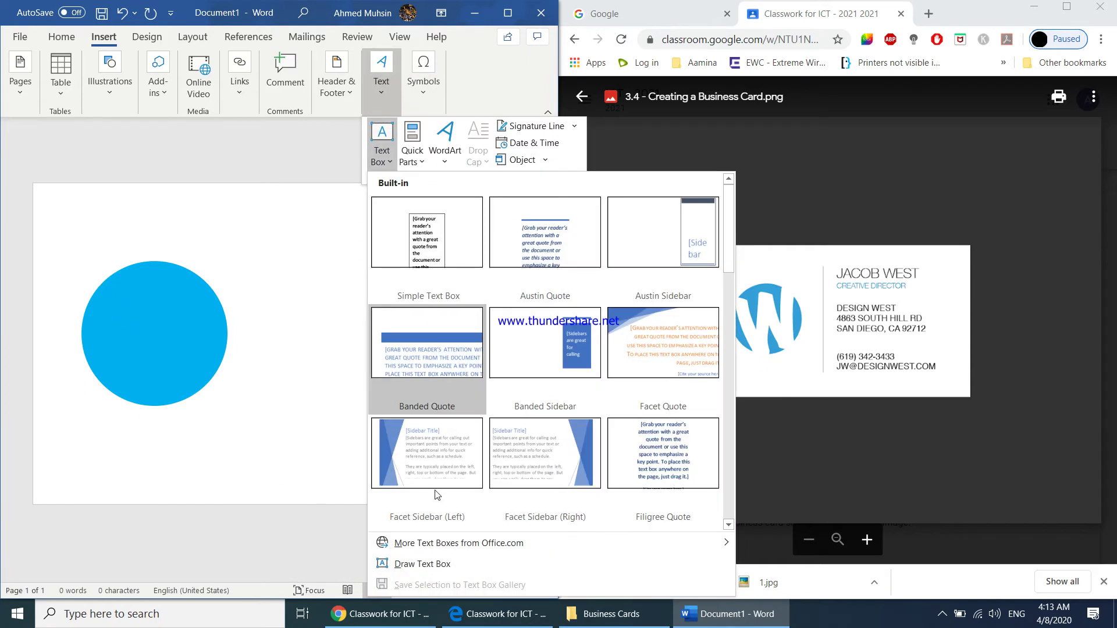
pyautogui.click(421, 568)
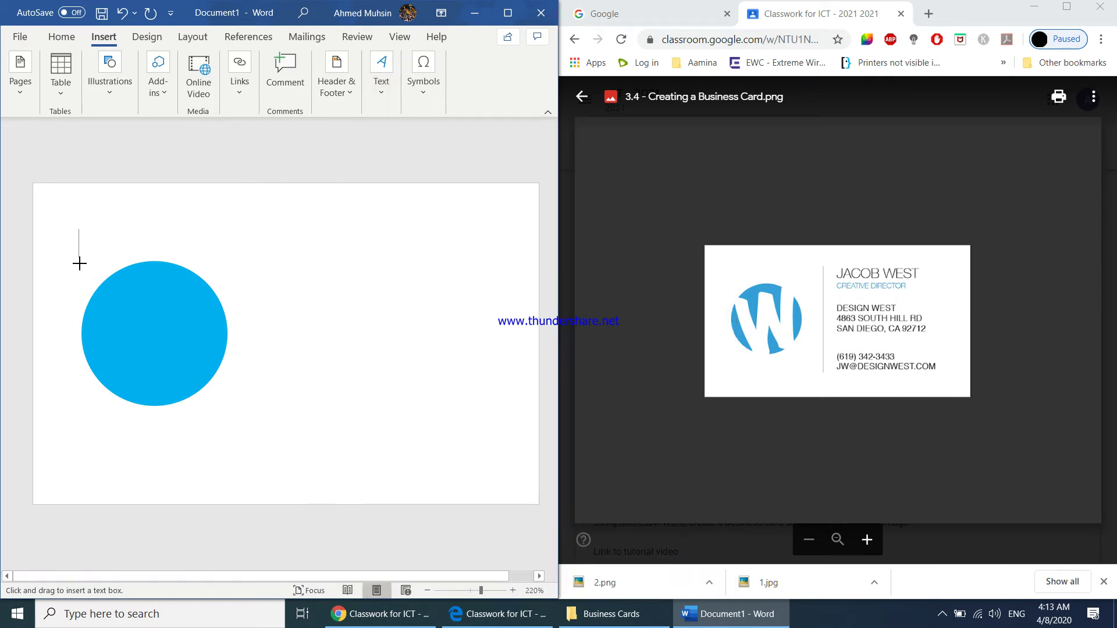
pyautogui.moveTo(79, 263); pyautogui.dragTo(228, 399)
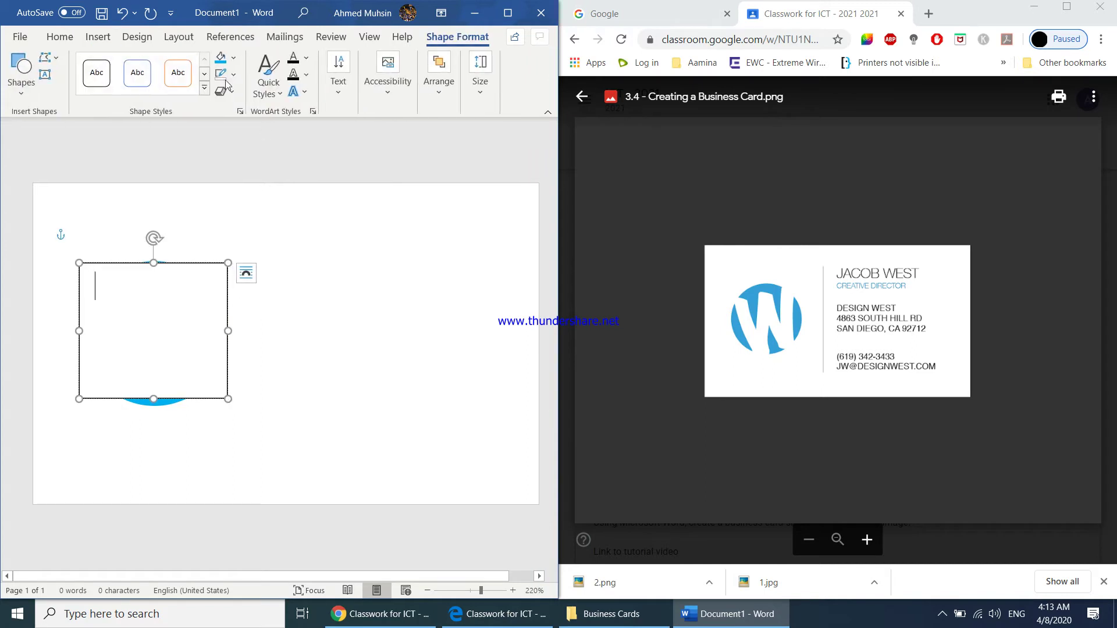
# - Give the text box No Outline and No Fill, then click inside it
pyautogui.click(233, 75)
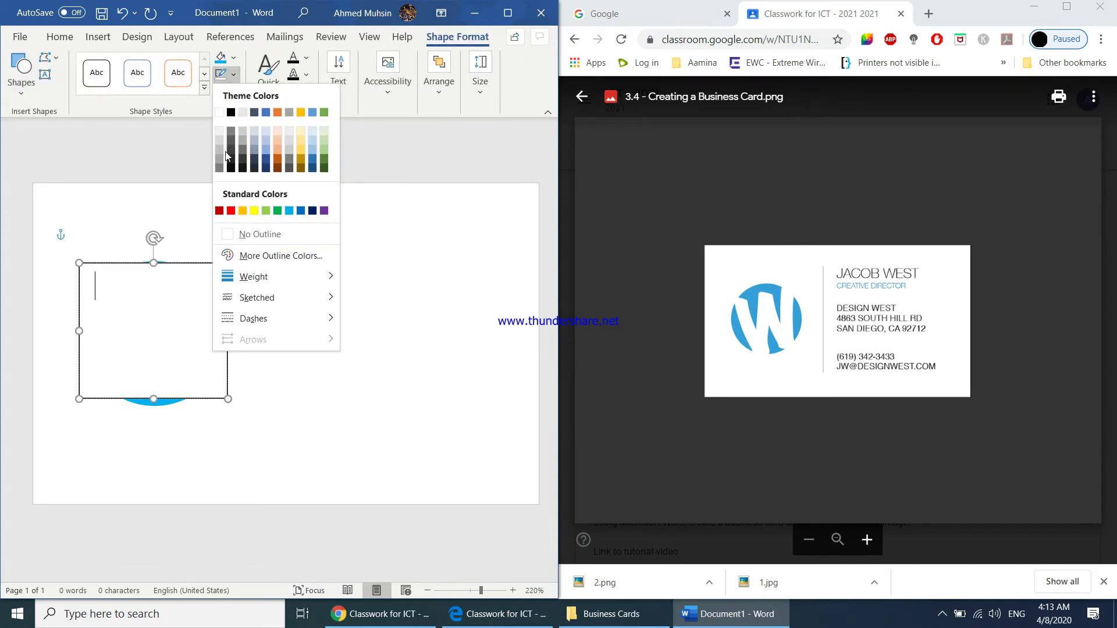
pyautogui.click(247, 235)
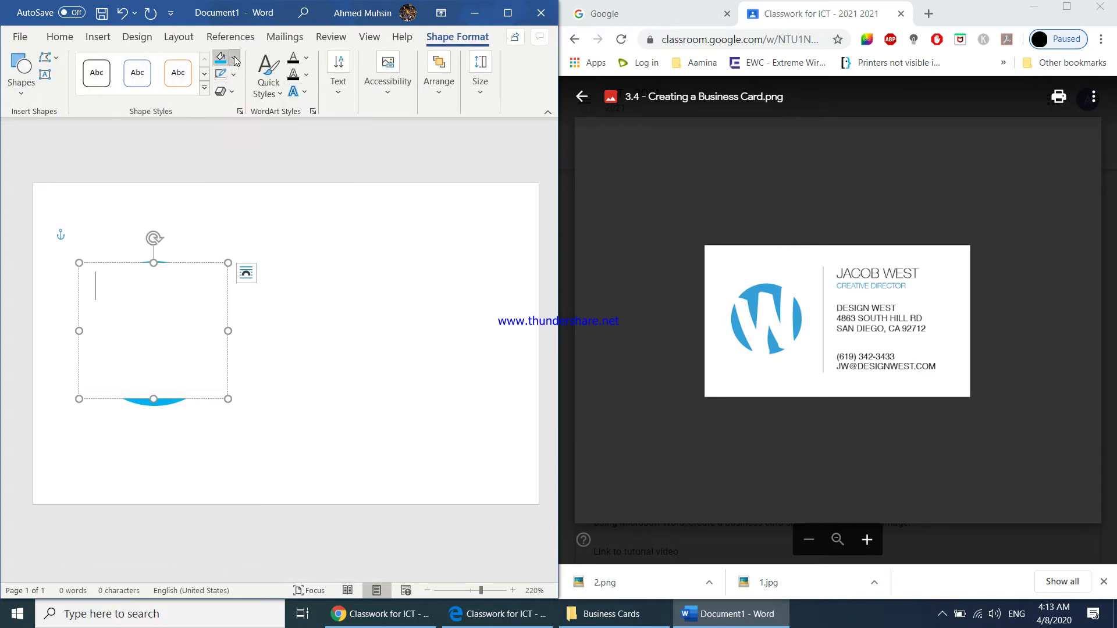
pyautogui.click(233, 57)
pyautogui.click(252, 217)
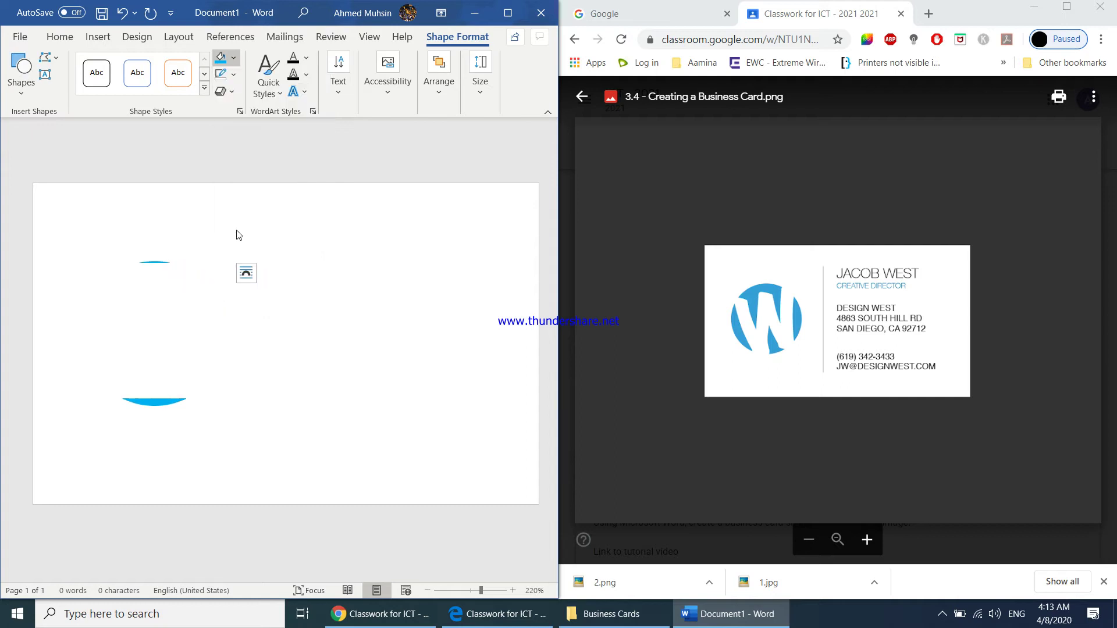
pyautogui.click(302, 367)
pyautogui.click(138, 332)
# - Type a centred, enlarged W in the text box and fit the box over the circle
pyautogui.write('W')
pyautogui.doubleClick(105, 284)
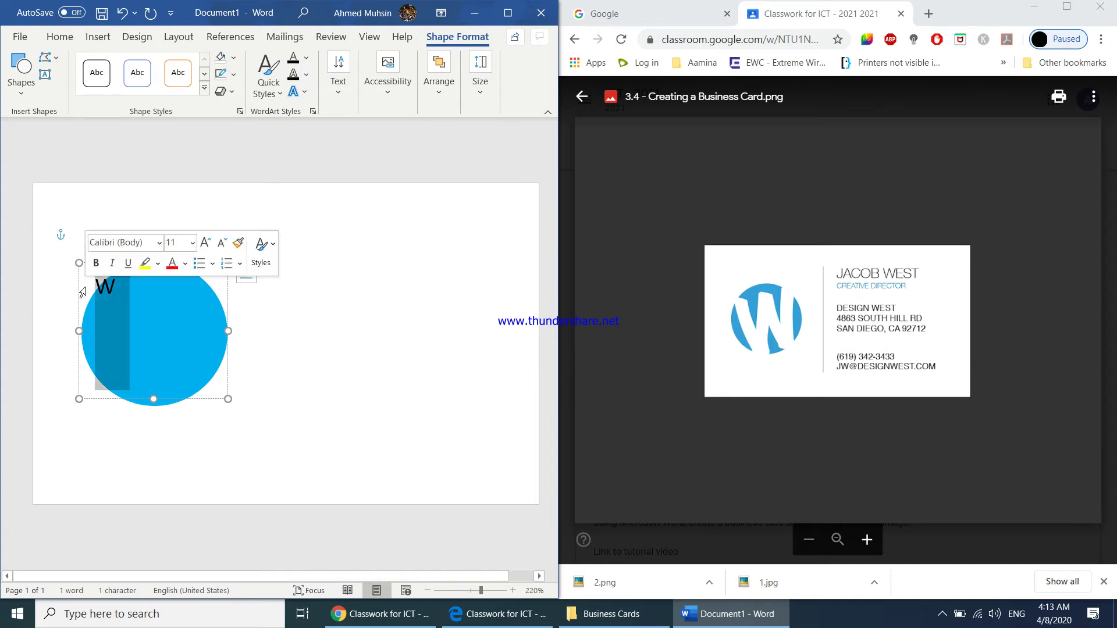
pyautogui.hotkey('ctrl', 'e')
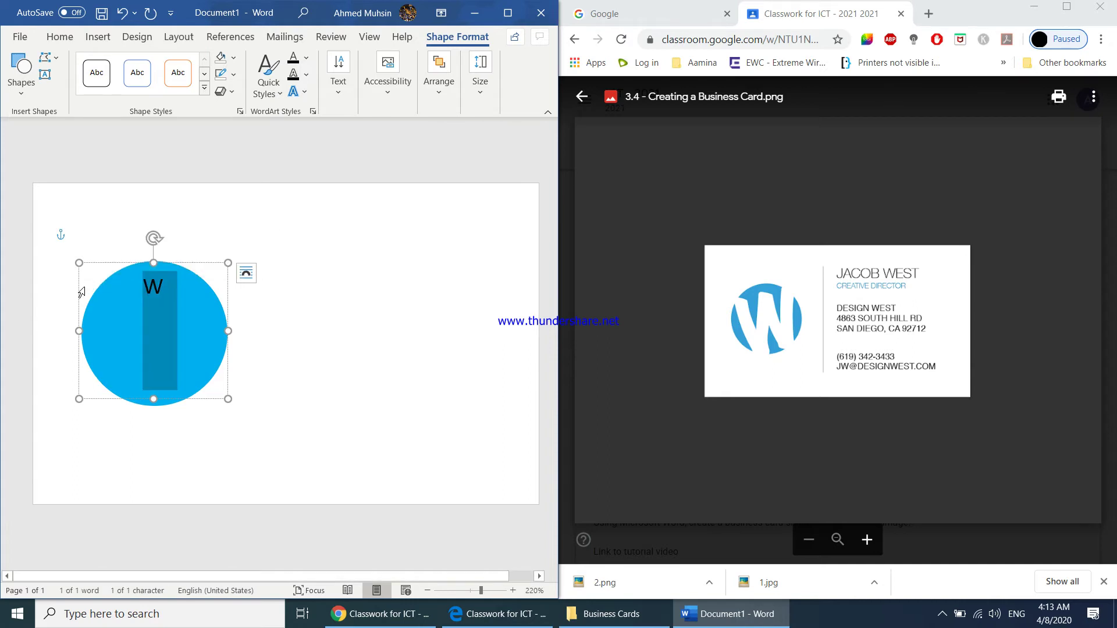
pyautogui.hotkey('ctrl', 'shift', '.')
pyautogui.hotkey('ctrl', 'shift', '.')
pyautogui.hotkey('ctrl', 'shift', '.')
pyautogui.hotkey('ctrl', 'shift', '.')
pyautogui.hotkey('ctrl', 'shift', '.')
pyautogui.hotkey('ctrl', 'shift', '.')
pyautogui.hotkey('ctrl', 'shift', '.')
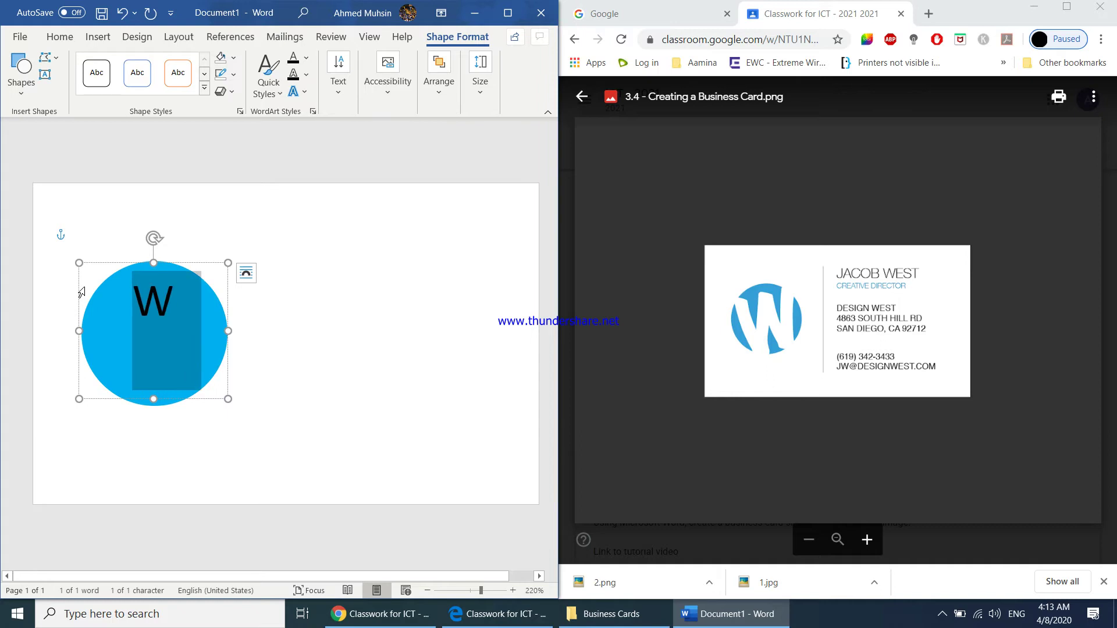
pyautogui.hotkey('ctrl', 'shift', '.')
pyautogui.hotkey('ctrl', 'shift', '.')
pyautogui.hotkey('ctrl', 'shift', '.')
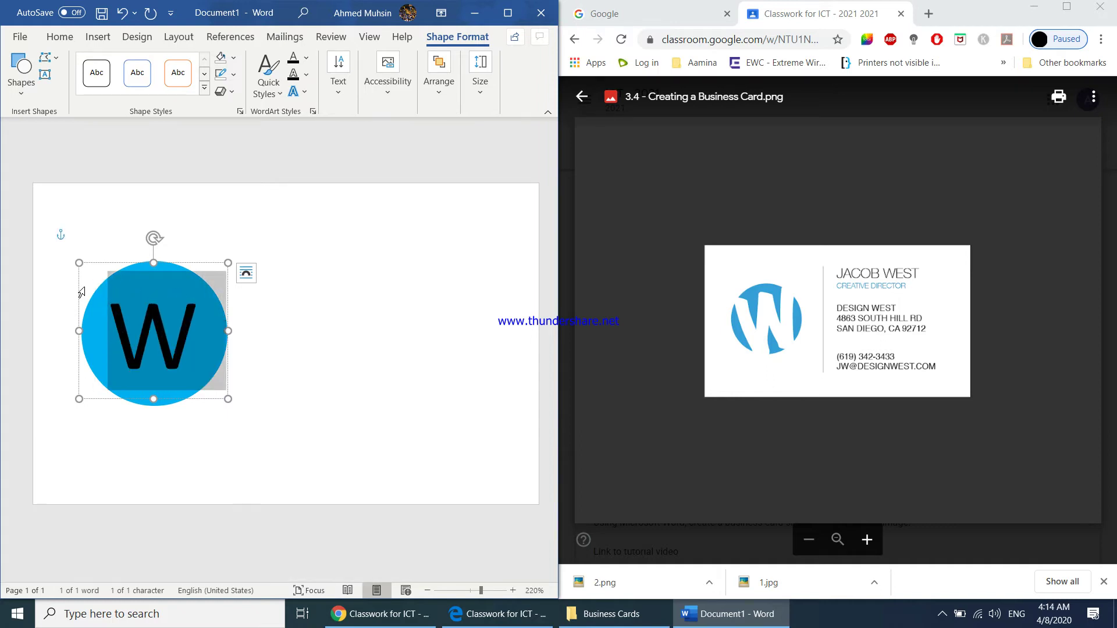
pyautogui.hotkey('ctrl', 'shift', '.')
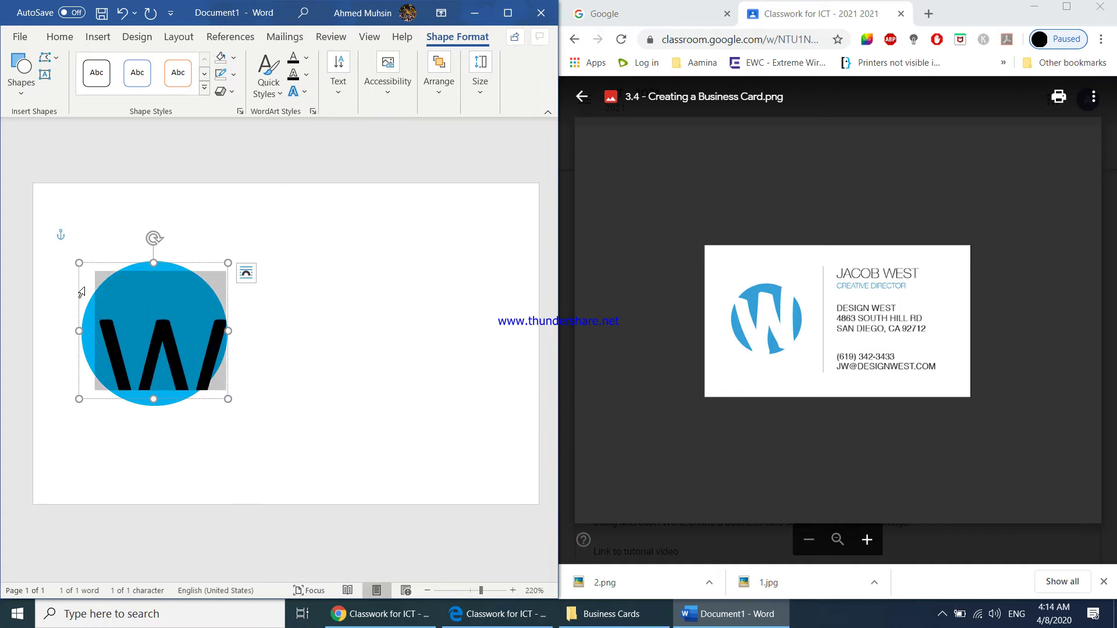
pyautogui.moveTo(226, 400); pyautogui.dragTo(243, 430)
pyautogui.moveTo(177, 253); pyautogui.dragTo(172, 234)
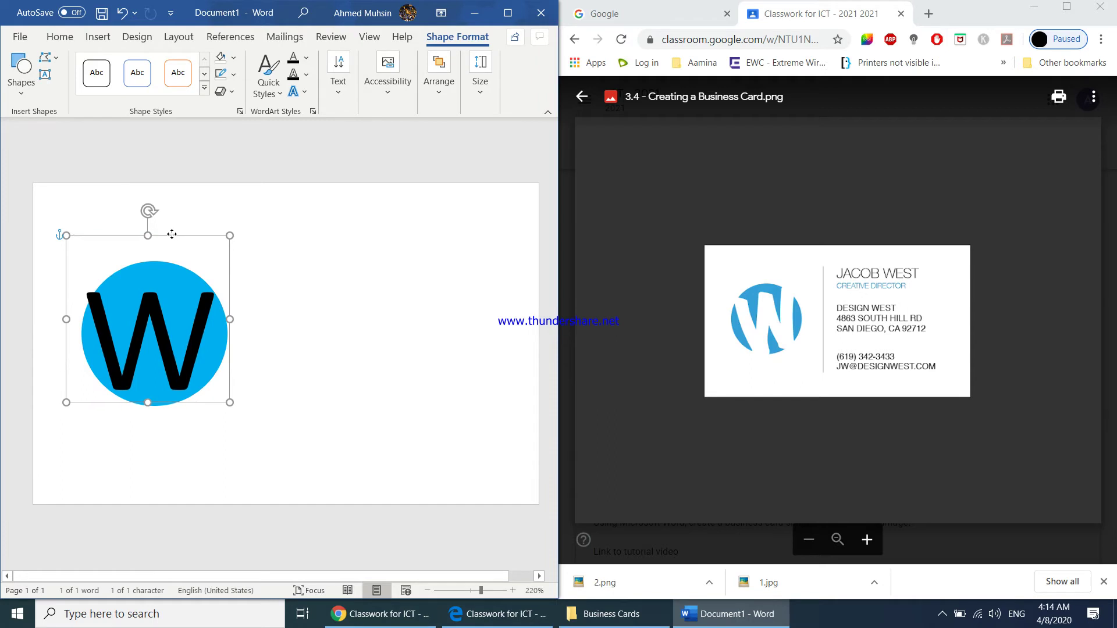
# - Make the W white at 80 pt, then enlarge the logo and nudge it up-left
pyautogui.click(60, 37)
pyautogui.doubleClick(114, 332)
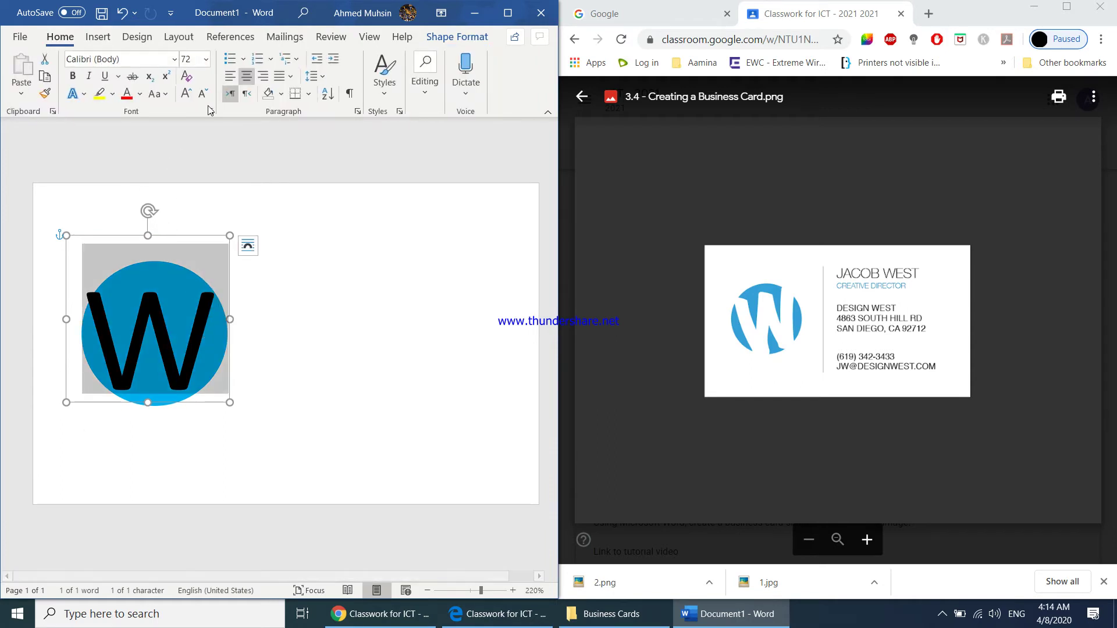
pyautogui.click(140, 93)
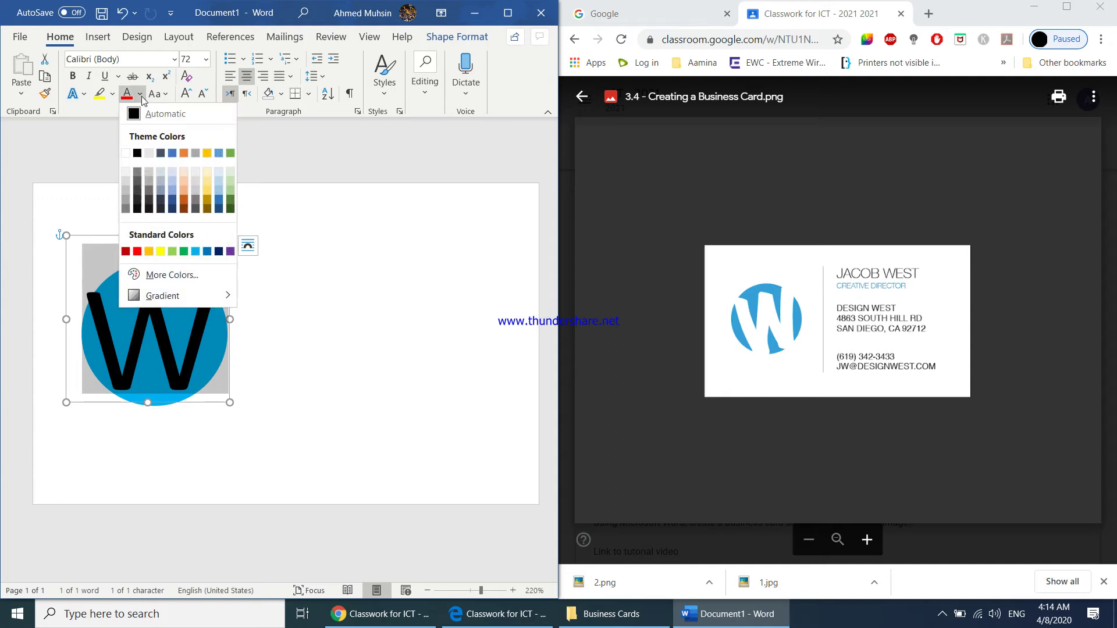
pyautogui.click(126, 153)
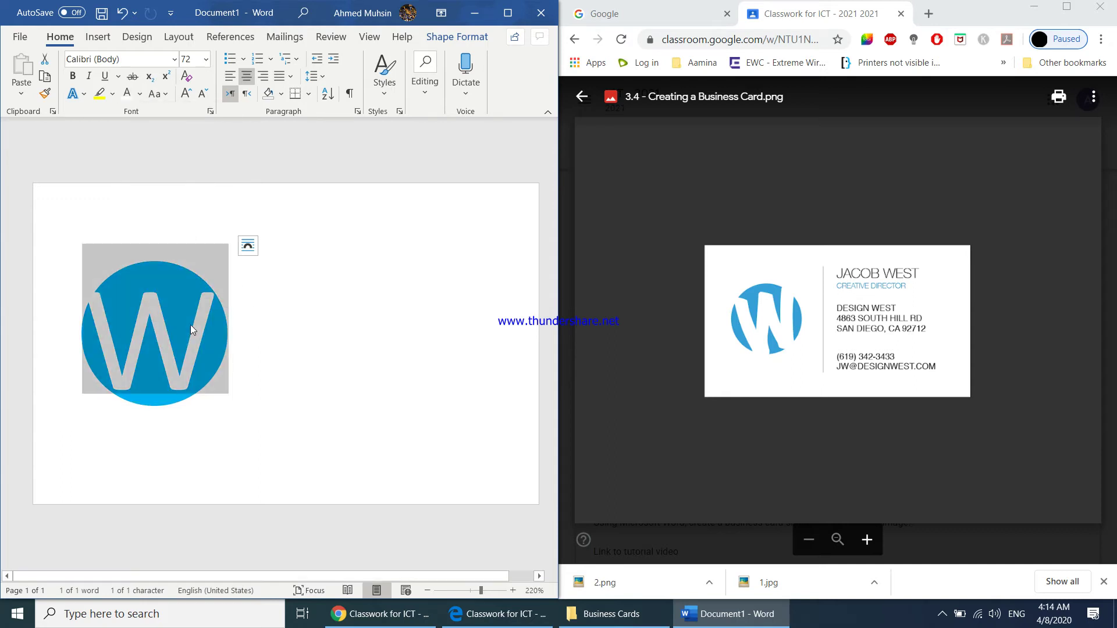
pyautogui.hotkey('ctrl', 'shift', '.')
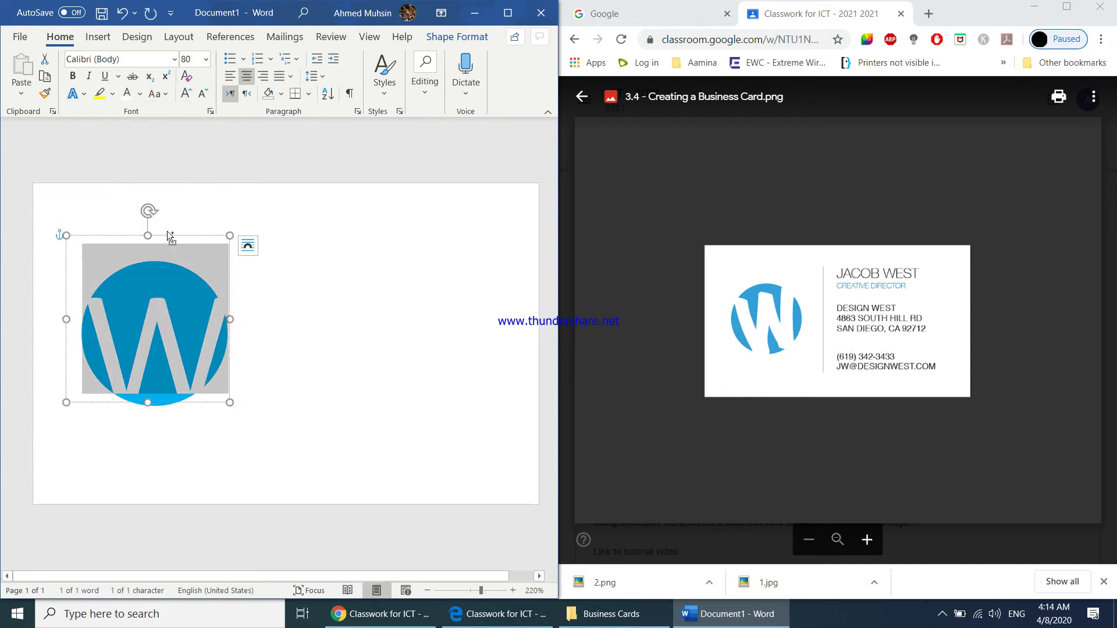
pyautogui.moveTo(230, 401); pyautogui.dragTo(244, 426)
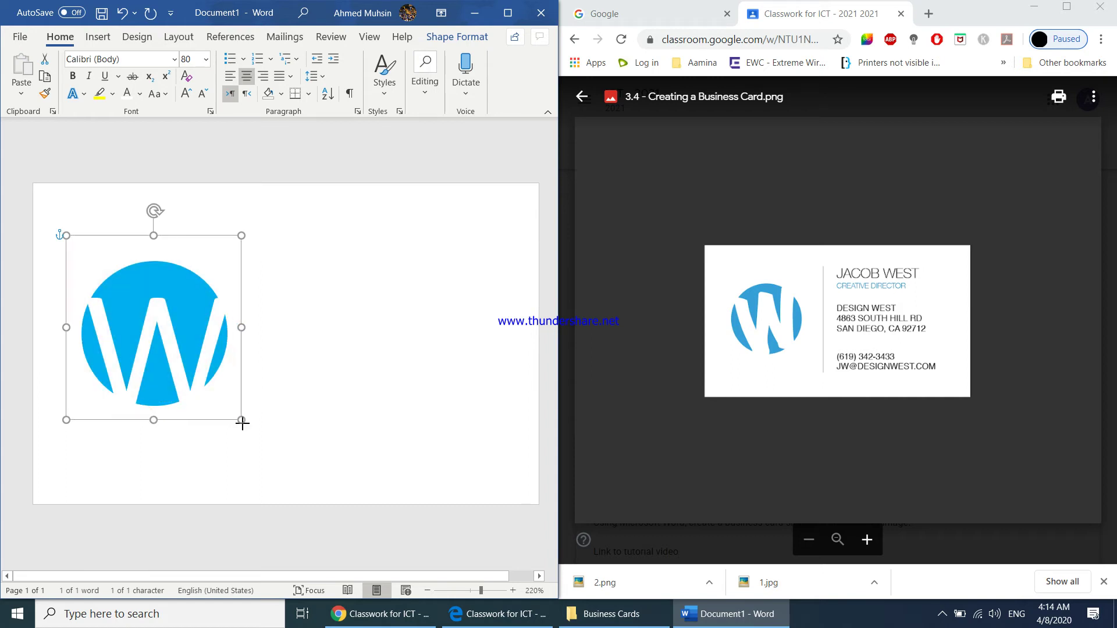
pyautogui.moveTo(188, 239); pyautogui.dragTo(119, 233)
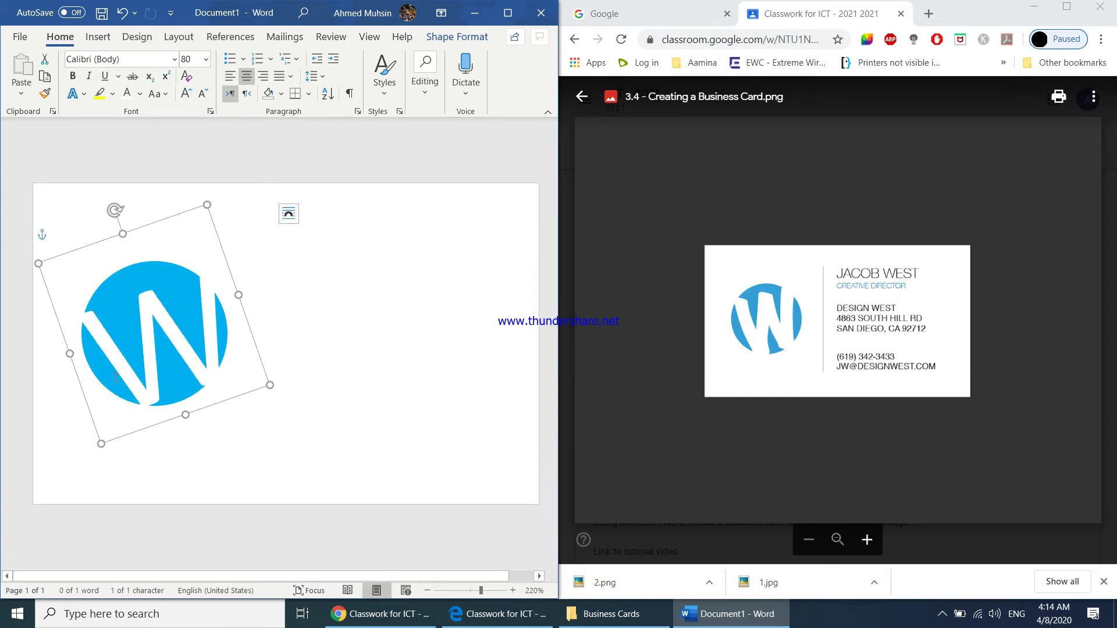
# - Compare the tilted and upright logo with Undo/Redo, then enlarge it and move it up-left
pyautogui.hotkey('ctrl', 'z')
pyautogui.hotkey('ctrl', 'z')
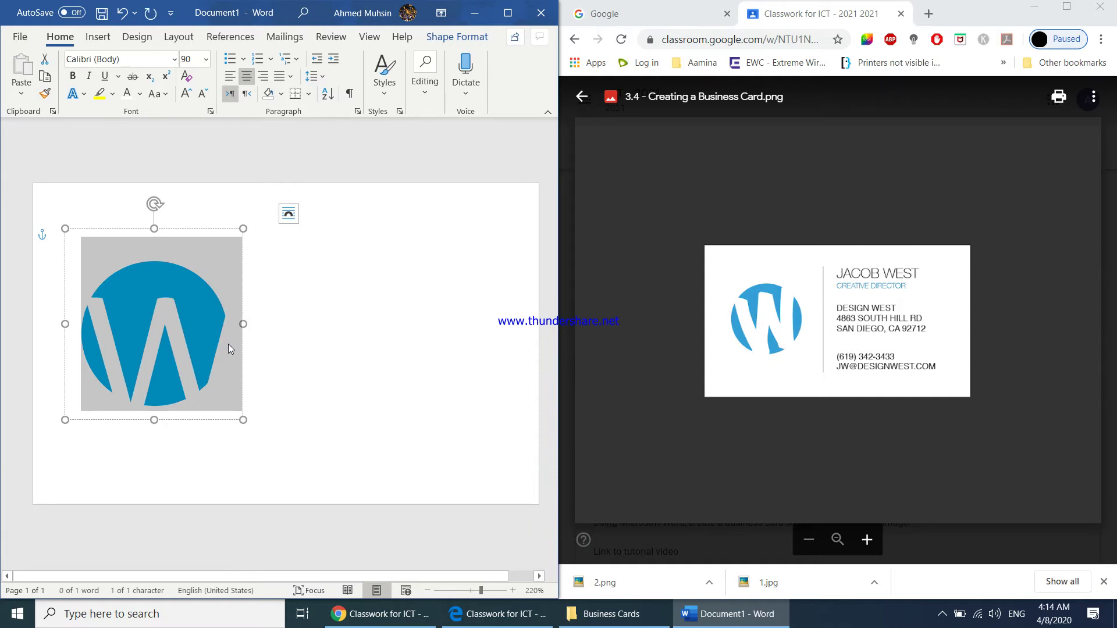
pyautogui.hotkey('ctrl', 'y')
pyautogui.hotkey('ctrl', 'y')
pyautogui.moveTo(258, 430); pyautogui.dragTo(263, 435)
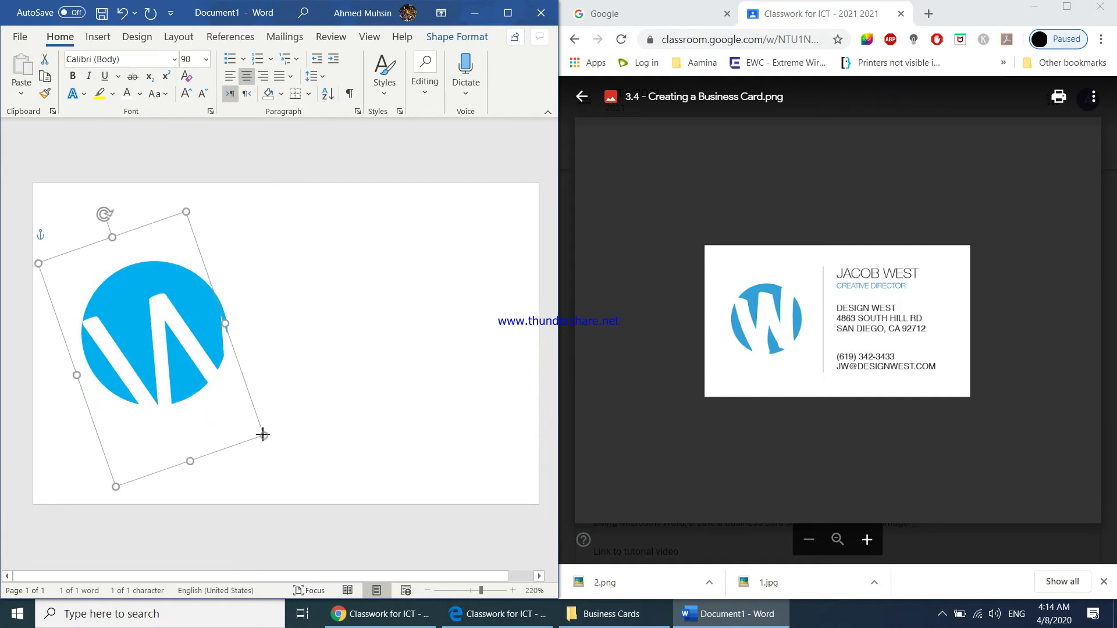
pyautogui.moveTo(225, 321); pyautogui.dragTo(268, 307)
pyautogui.moveTo(131, 225); pyautogui.dragTo(121, 214)
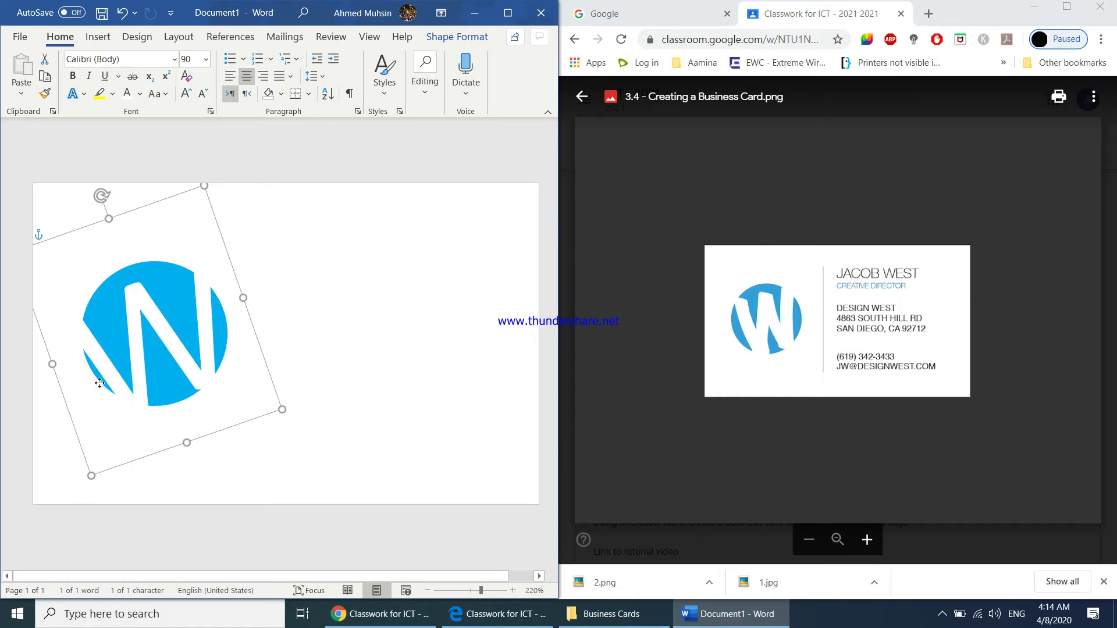
pyautogui.hotkey('ctrl', 'z')
# - Reapply the counter-clockwise tilt and nudge the W logo into place at the page's left
pyautogui.click(192, 59)
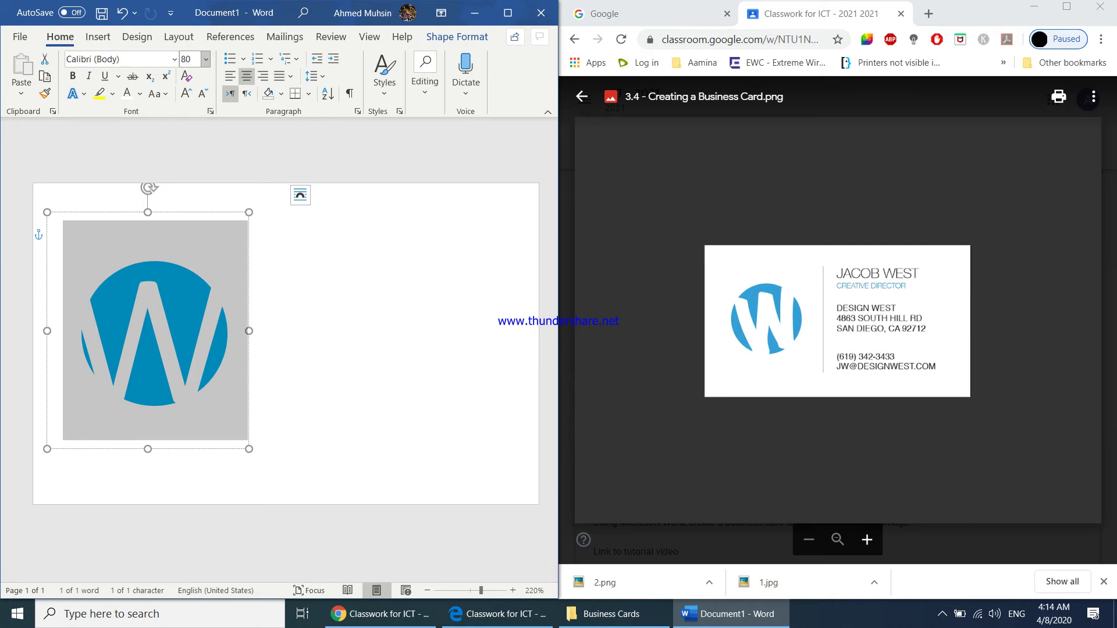
pyautogui.hotkey('ctrl', 'z')
pyautogui.hotkey('ctrl', 'y')
pyautogui.hotkey('ctrl', 'y')
pyautogui.hotkey('ctrl', 'y')
pyautogui.hotkey('ctrl', 'y')
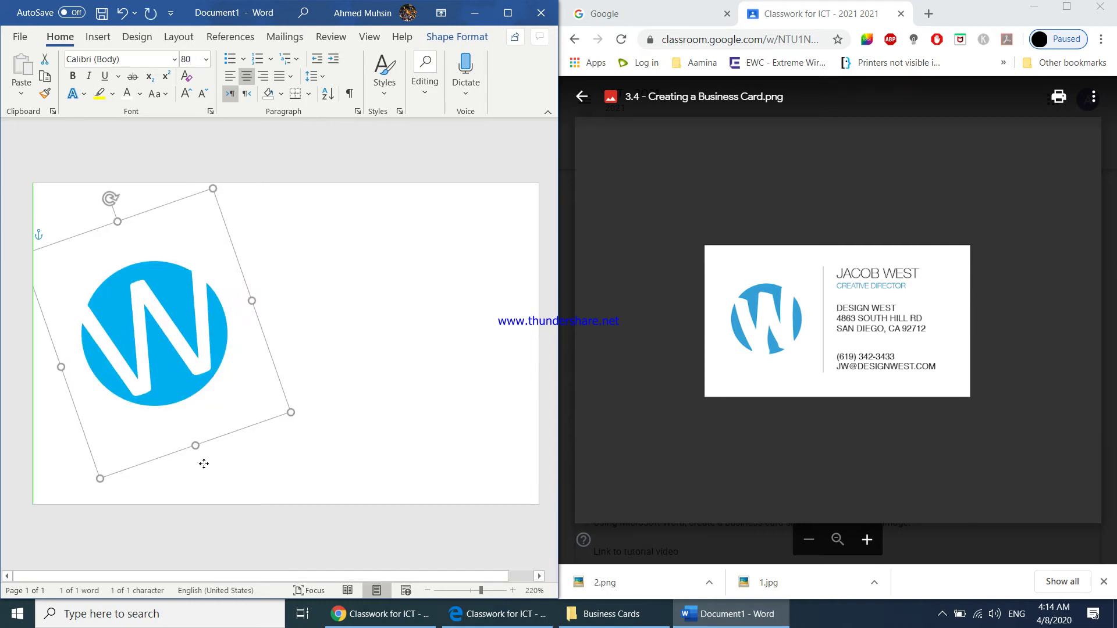
pyautogui.moveTo(199, 463); pyautogui.dragTo(190, 459)
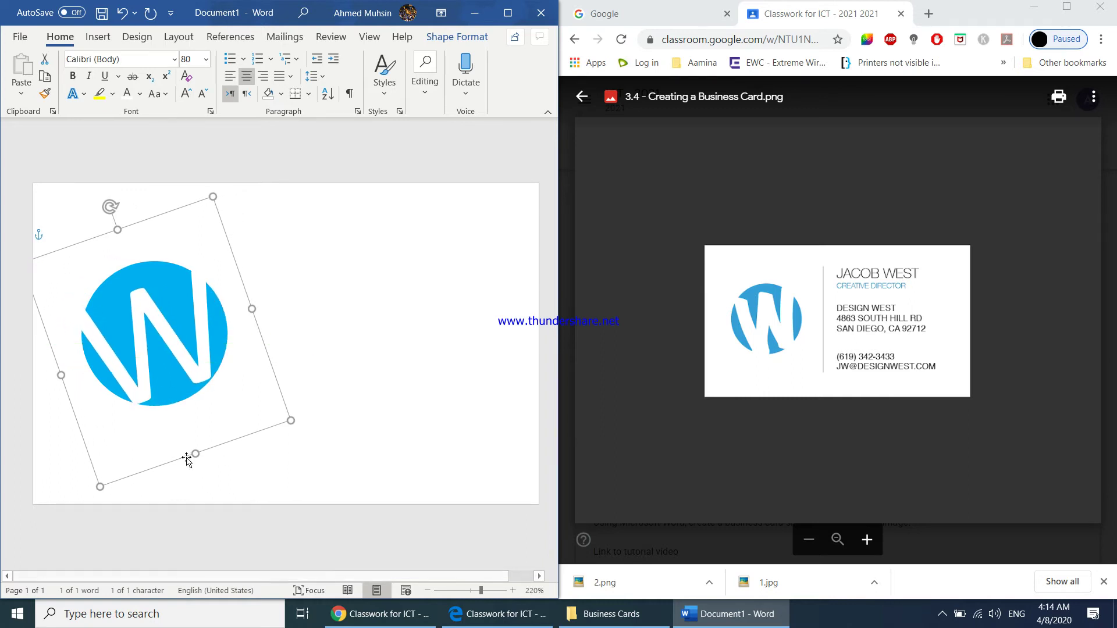
pyautogui.click(394, 347)
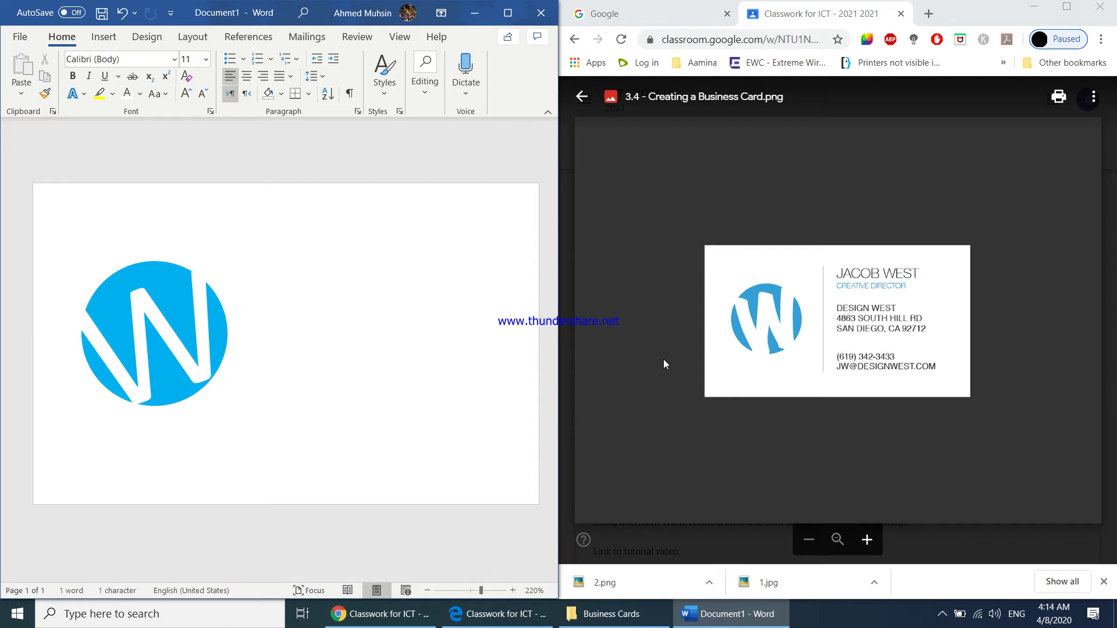
pyautogui.hotkey('ctrl', 'z')
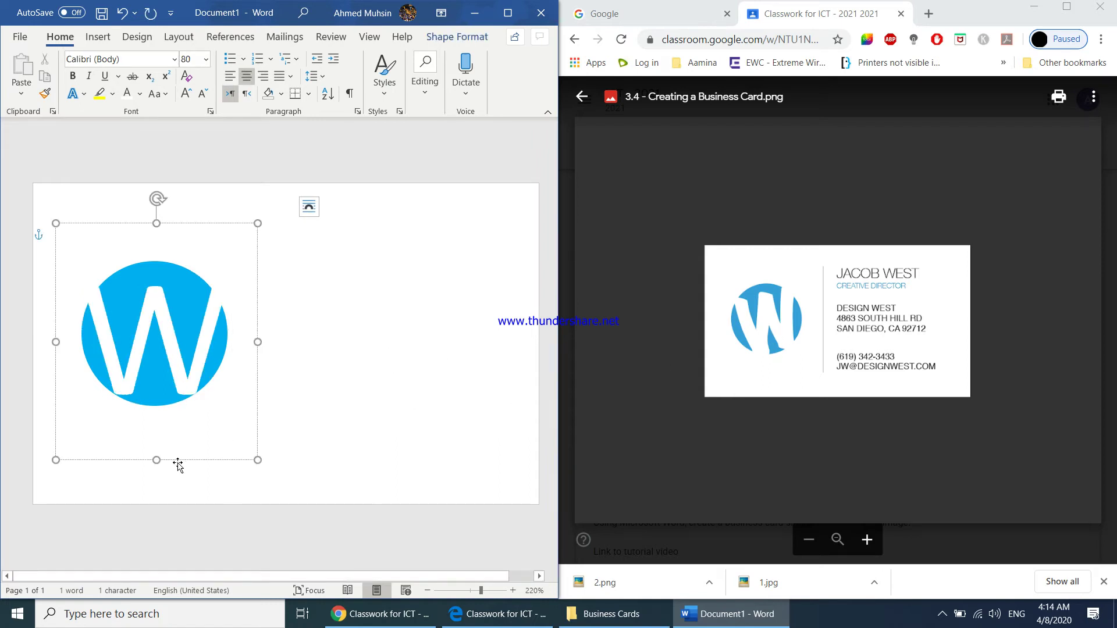
pyautogui.hotkey('ctrl', 'y')
pyautogui.moveTo(179, 473); pyautogui.dragTo(181, 463)
pyautogui.click(446, 375)
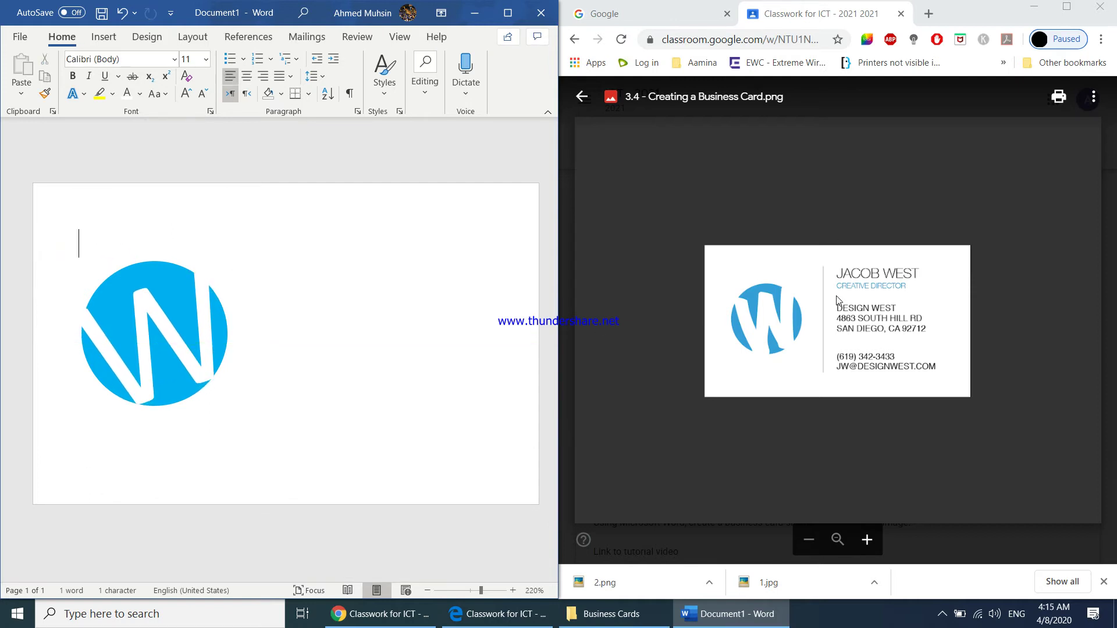
# - Draw a vertical straight line to the right of the W logo
pyautogui.click(104, 36)
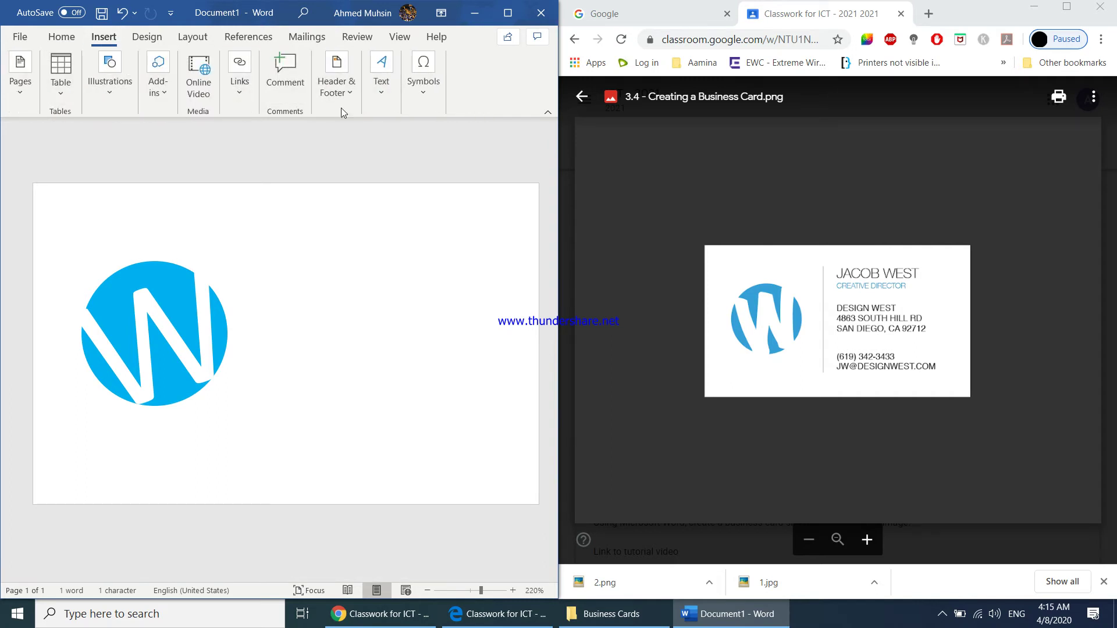
pyautogui.click(118, 97)
pyautogui.click(167, 139)
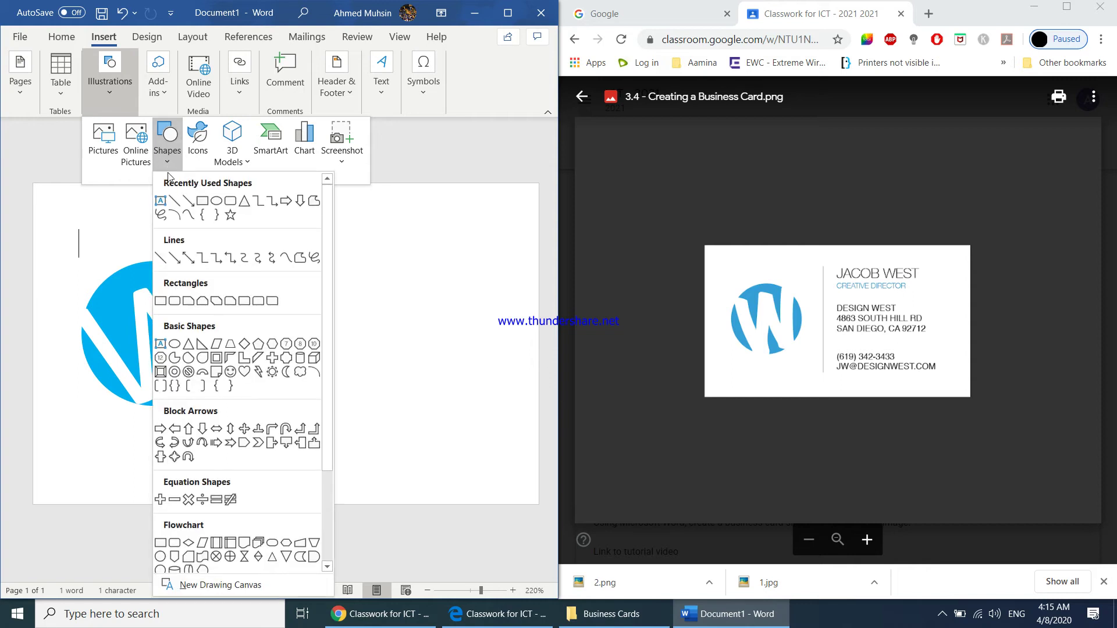
pyautogui.click(173, 209)
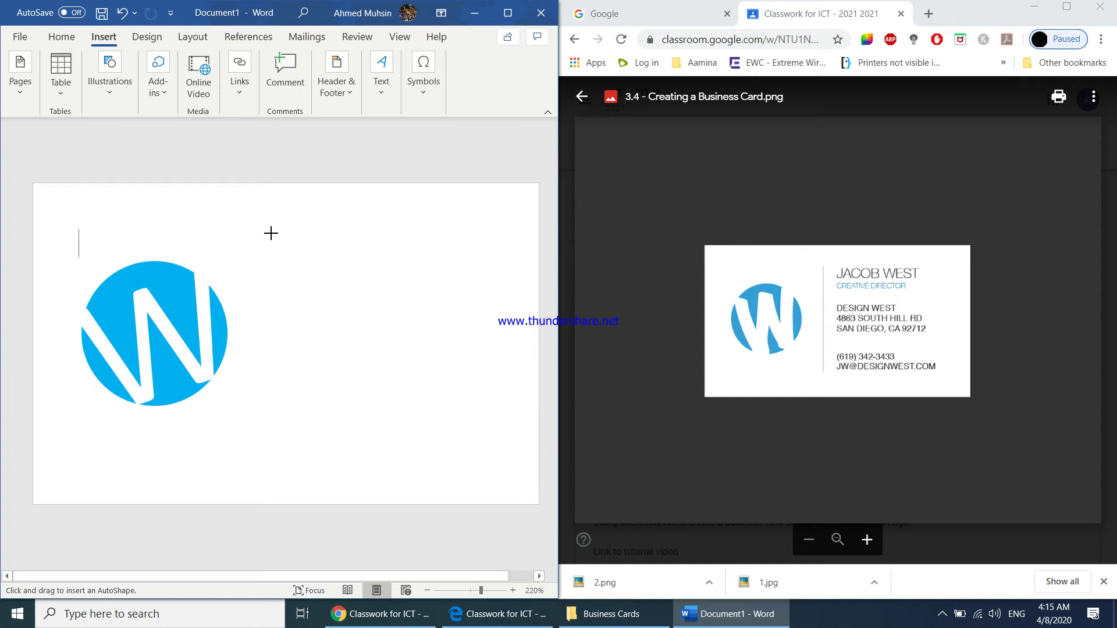
pyautogui.moveTo(268, 243); pyautogui.dragTo(234, 446)
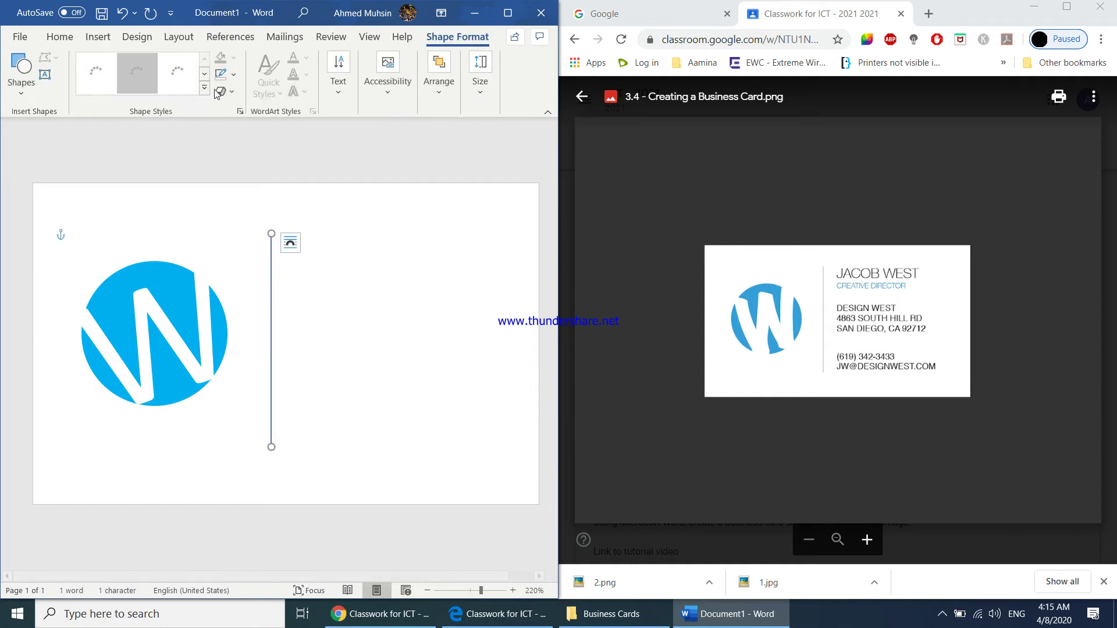
# - Recolour the divider line's outline black
pyautogui.click(233, 74)
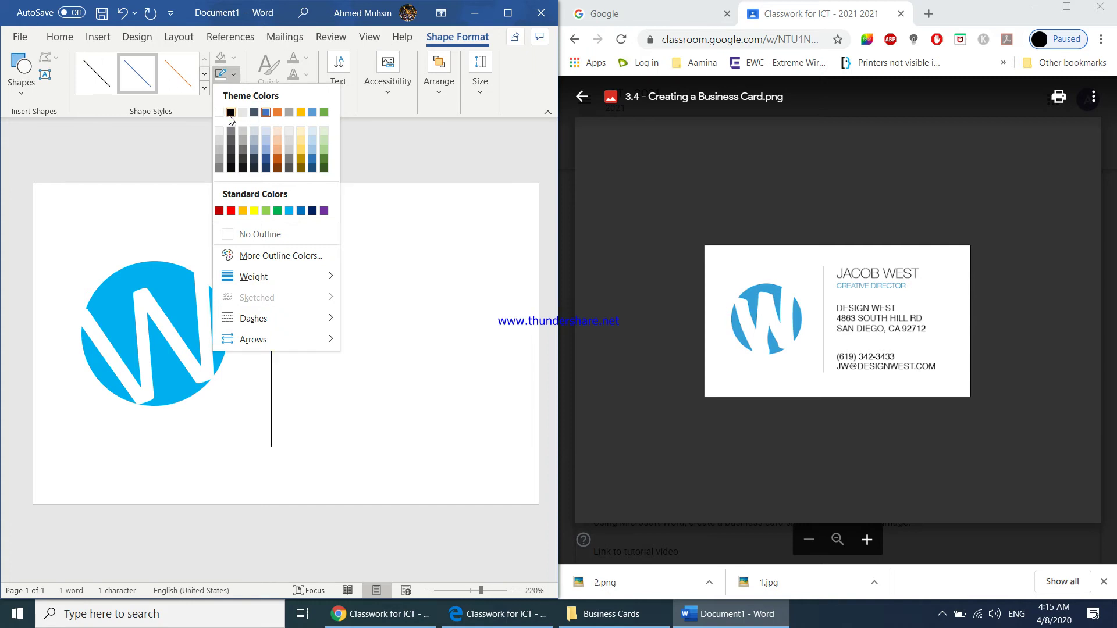
pyautogui.click(372, 303)
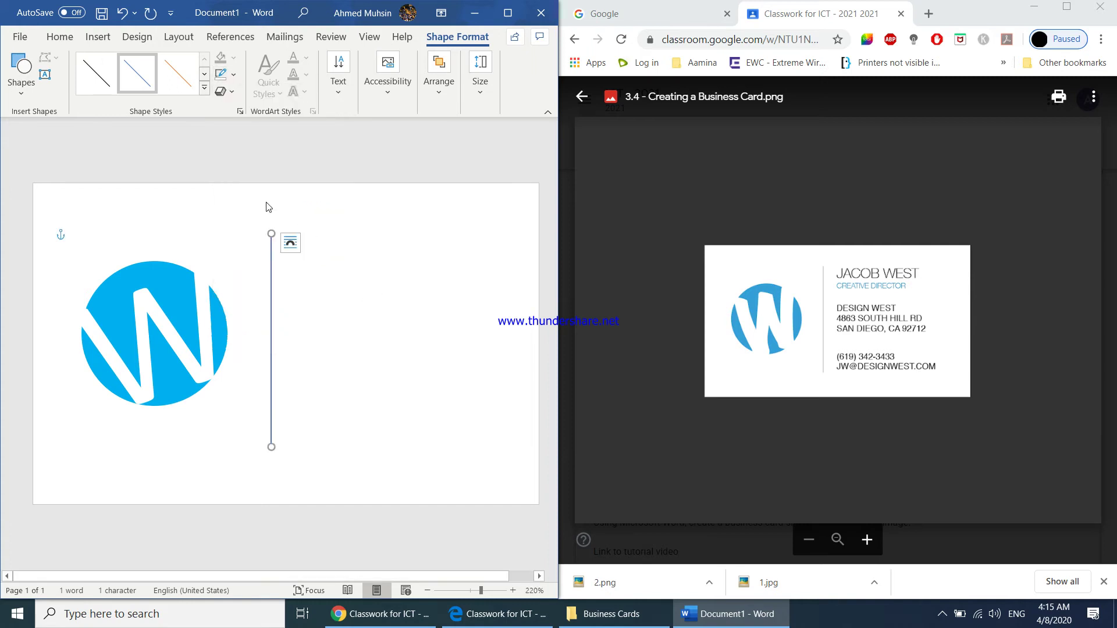
pyautogui.click(233, 74)
pyautogui.click(231, 112)
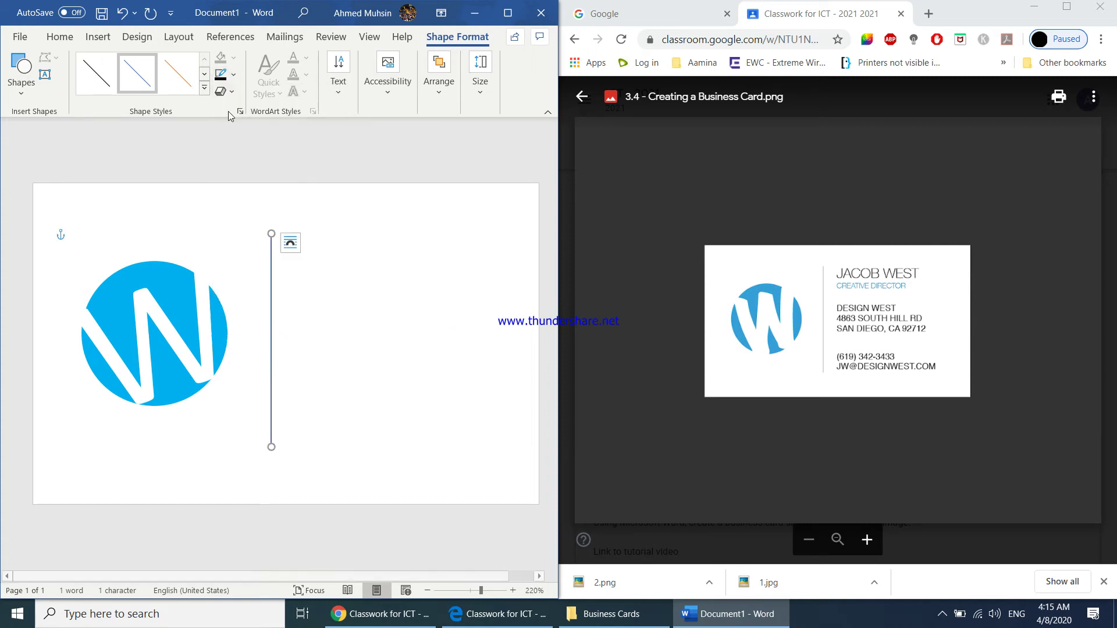
pyautogui.click(361, 278)
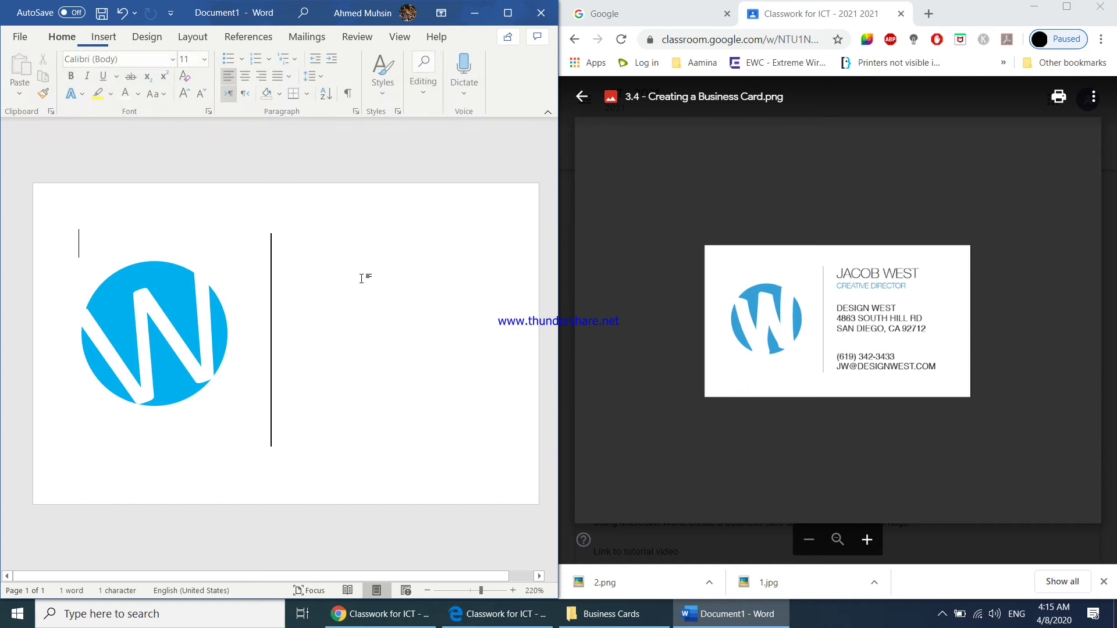
# - Draw a text box to the right of the divider line
pyautogui.click(100, 44)
pyautogui.click(383, 93)
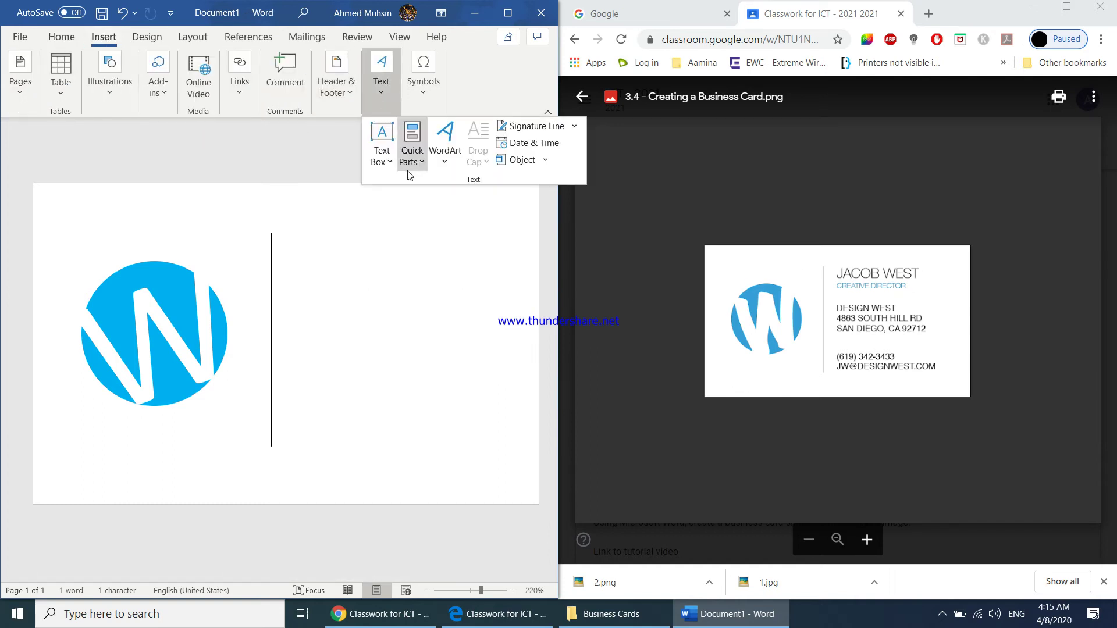
pyautogui.click(384, 160)
pyautogui.click(419, 565)
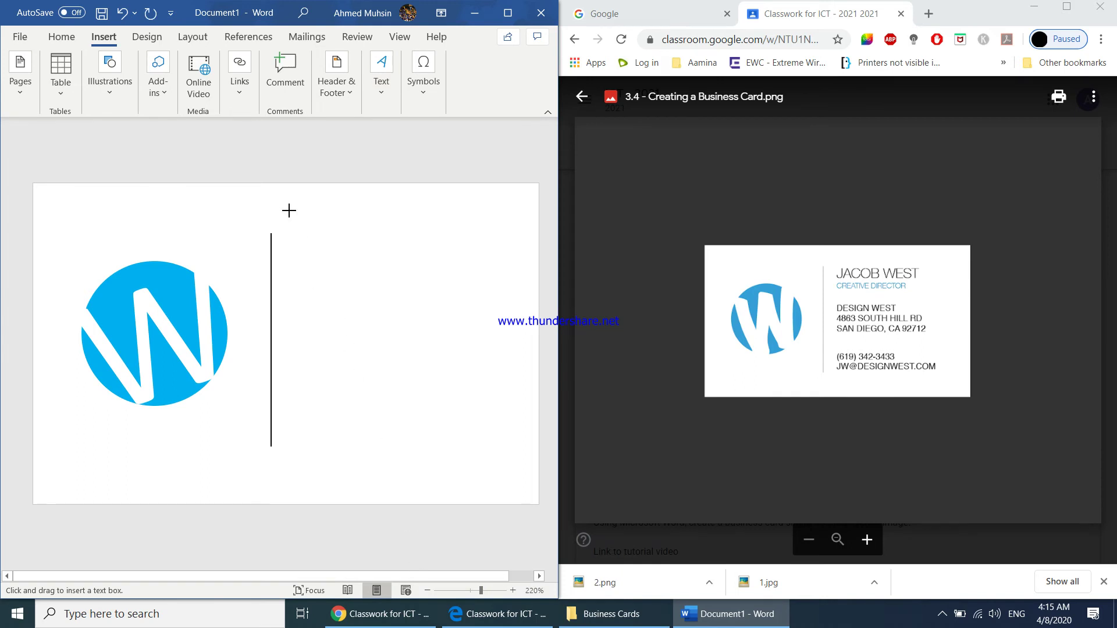
pyautogui.moveTo(288, 213); pyautogui.dragTo(488, 263)
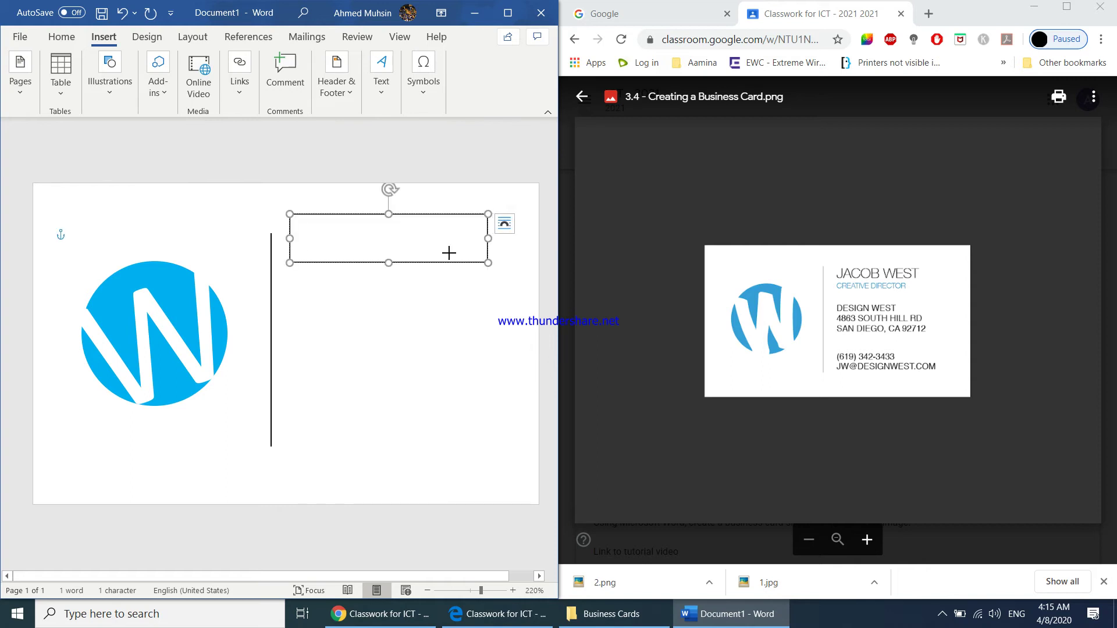
# - Type the cardholder's name in capitals and make the text box taller
pyautogui.write('jaco')
pyautogui.press('BackSpace')
pyautogui.press('BackSpace')
pyautogui.press('BackSpace')
pyautogui.press('BackSpace')
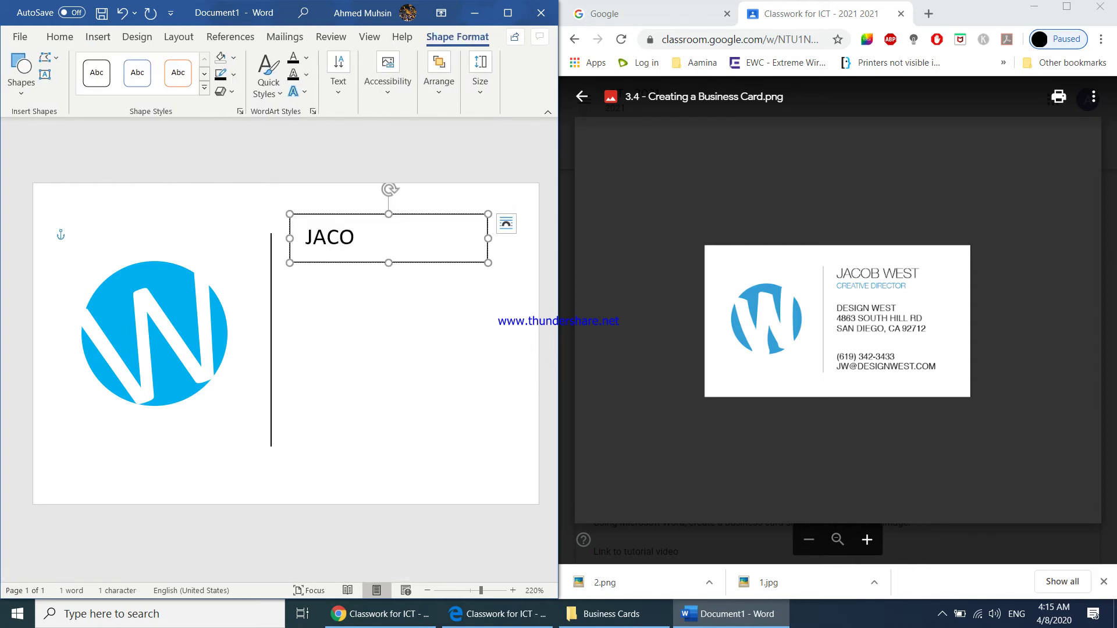
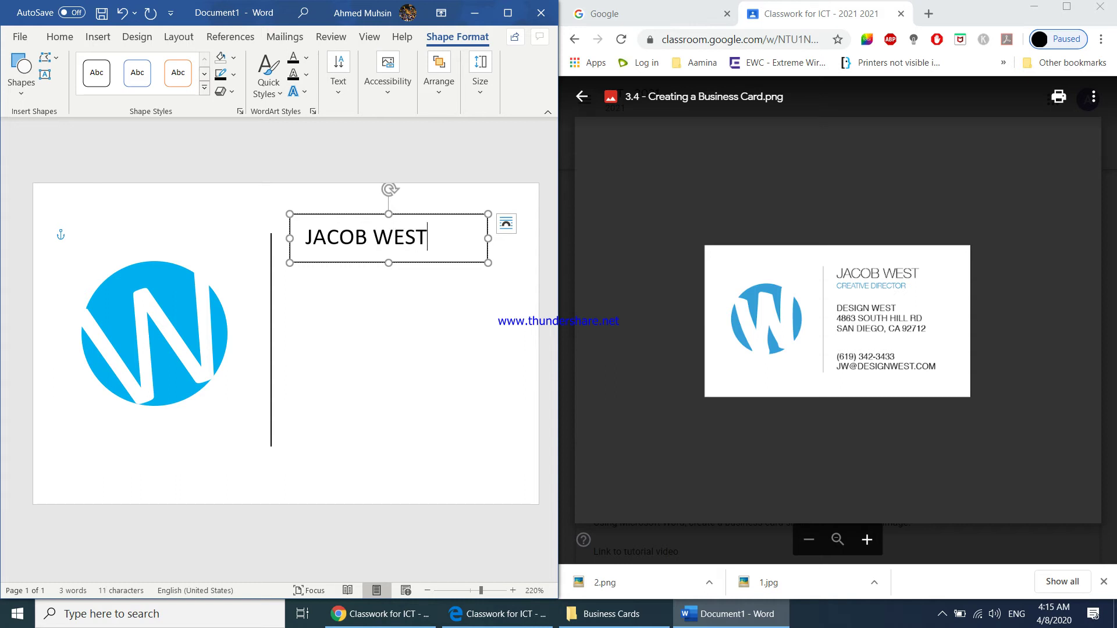
pyautogui.click(387, 268)
pyautogui.click(387, 263)
pyautogui.moveTo(389, 263); pyautogui.dragTo(394, 285)
# - Add a CREATIVE DIRECTOR line under the name, widen the box, and shrink that line's font
pyautogui.click(428, 238)
pyautogui.press('Return')
pyautogui.write('CREATIVE DIREC')
pyautogui.press('BackSpace')
pyautogui.press('BackSpace')
pyautogui.press('BackSpace')
pyautogui.press('BackSpace')
pyautogui.press('BackSpace')
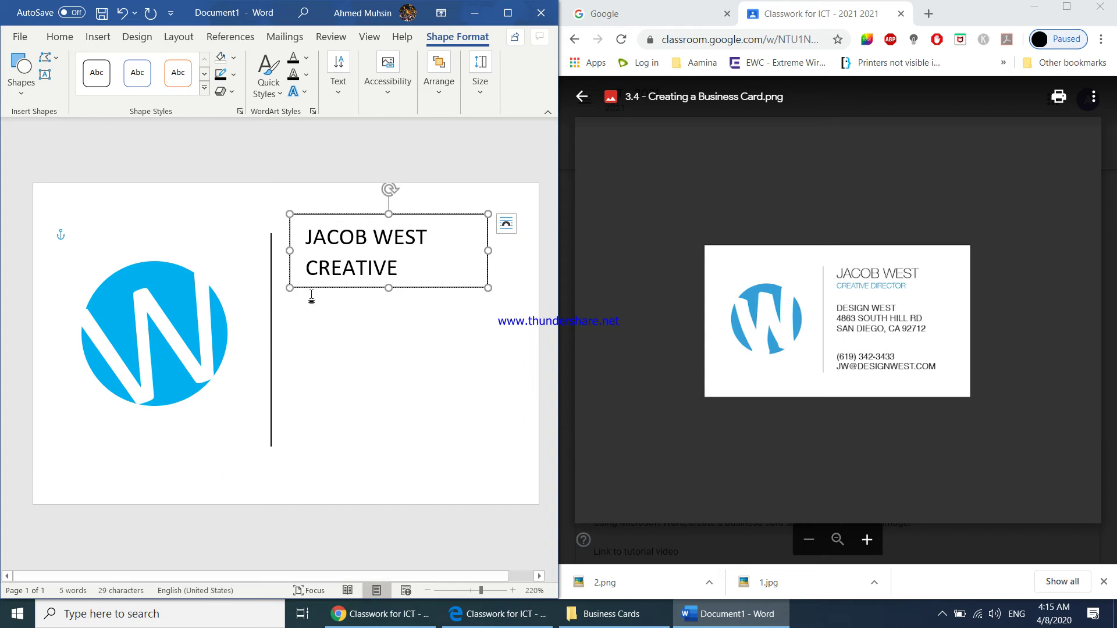
pyautogui.moveTo(489, 252); pyautogui.dragTo(518, 252)
pyautogui.moveTo(307, 269); pyautogui.dragTo(500, 272)
pyautogui.hotkey('ctrl', '[')
pyautogui.hotkey('ctrl', '[')
pyautogui.hotkey('ctrl', '[')
pyautogui.hotkey('ctrl', '[')
pyautogui.hotkey('ctrl', '[')
pyautogui.hotkey('ctrl', '[')
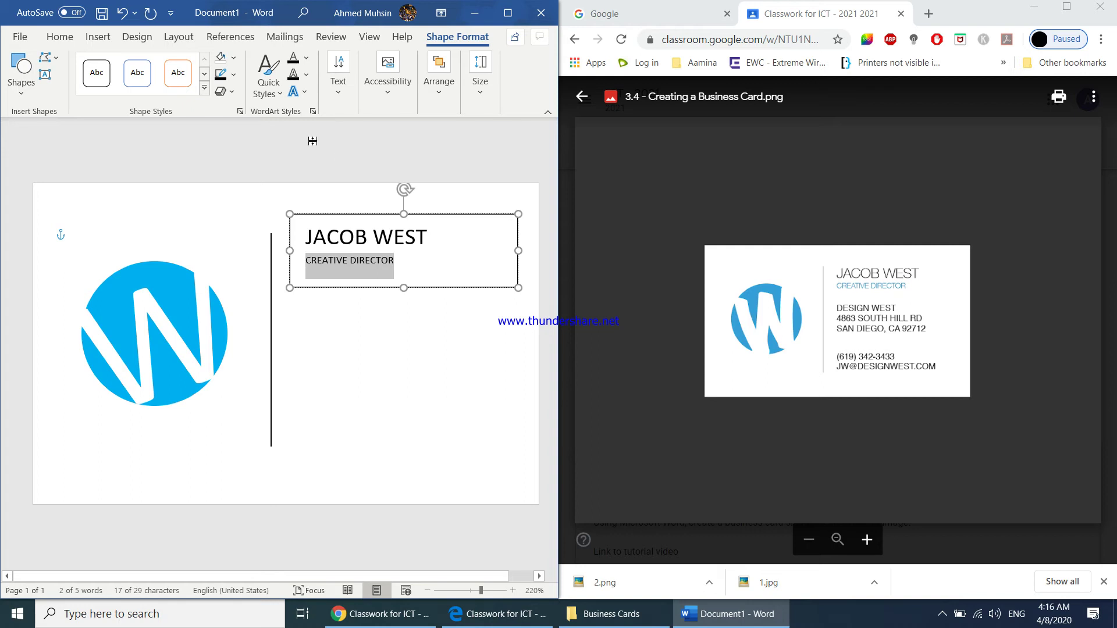
# - Colour the CREATIVE DIRECTOR title light blue
pyautogui.click(50, 36)
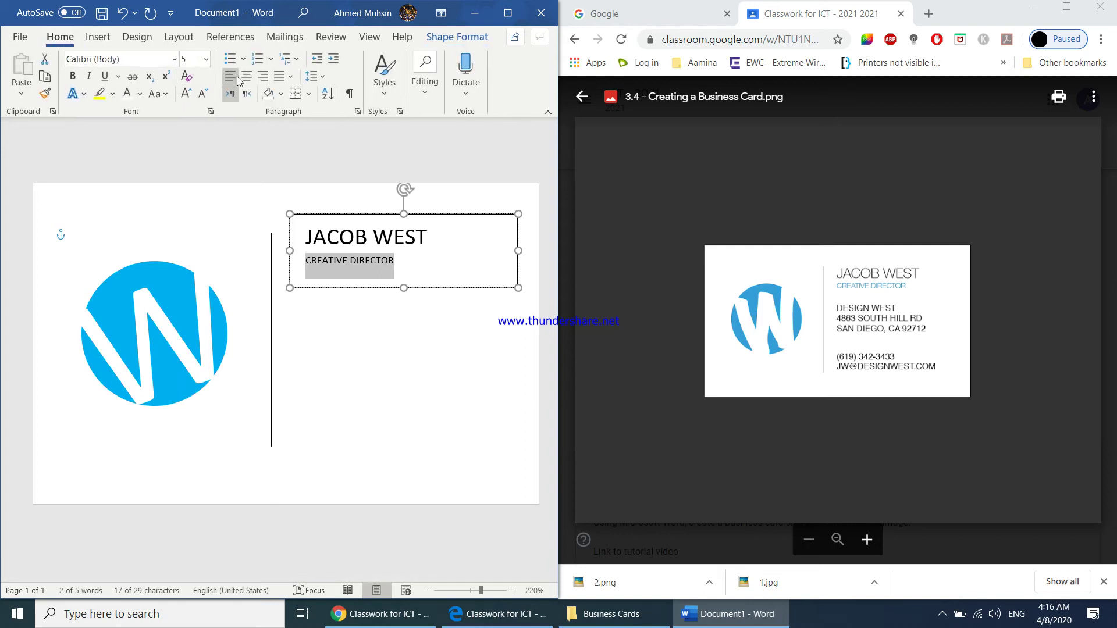
pyautogui.click(140, 96)
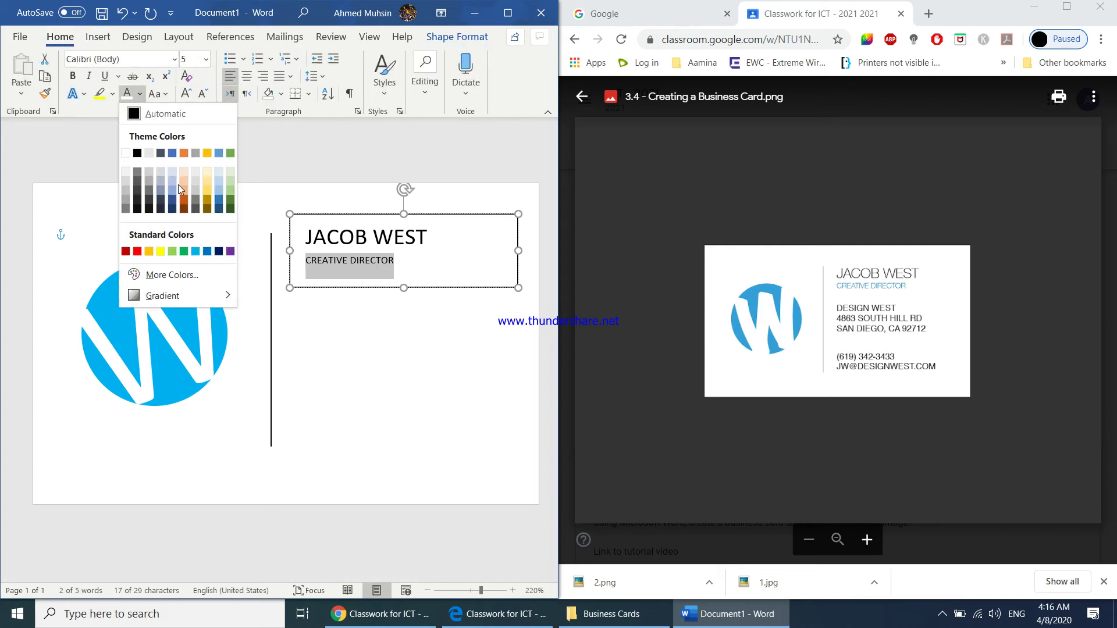
pyautogui.click(195, 252)
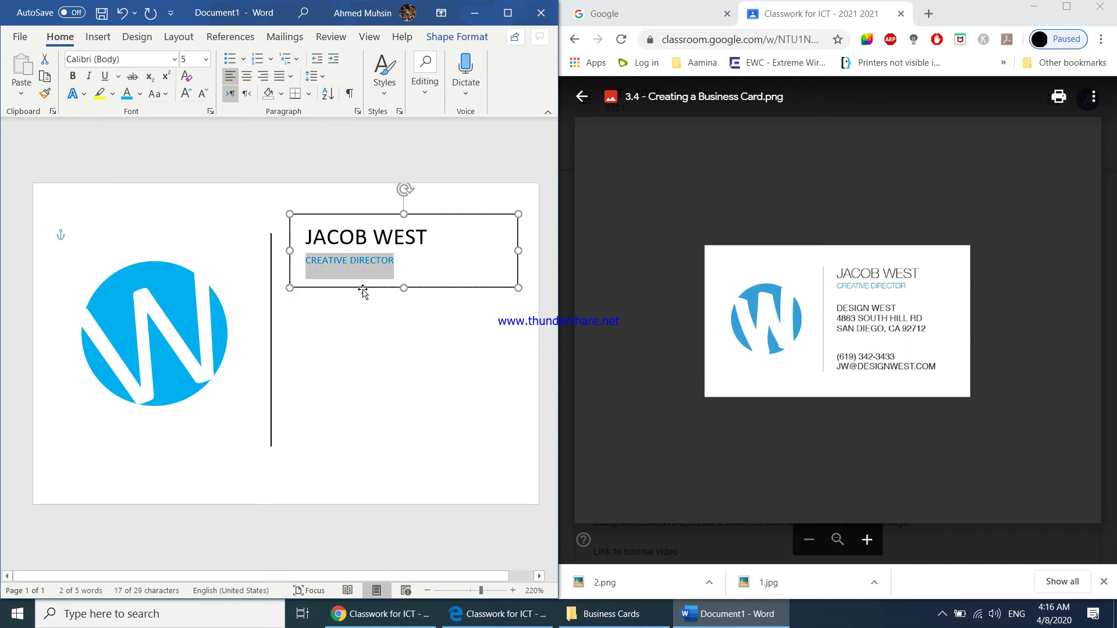
# - Set the name text box's shape outline to No Outline
pyautogui.click(363, 289)
pyautogui.click(457, 37)
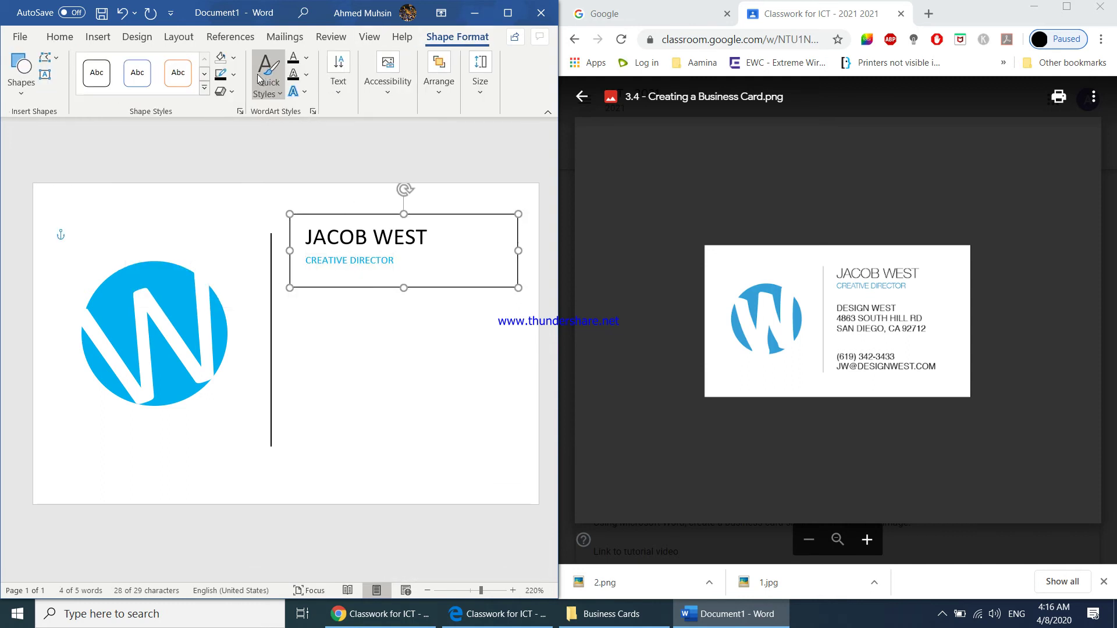
pyautogui.click(233, 75)
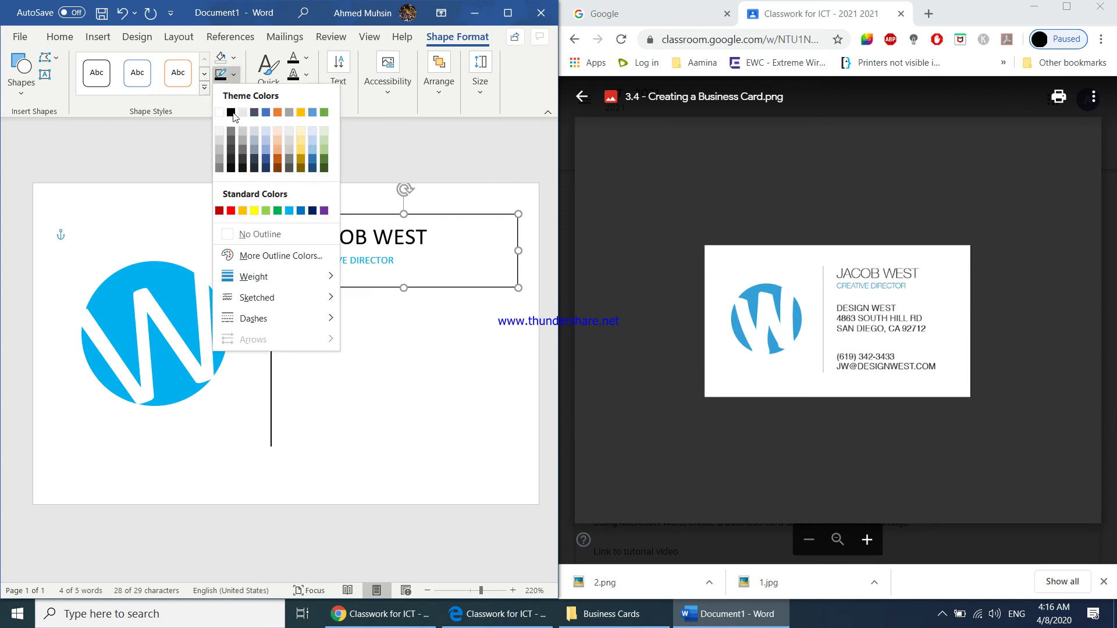
pyautogui.click(246, 235)
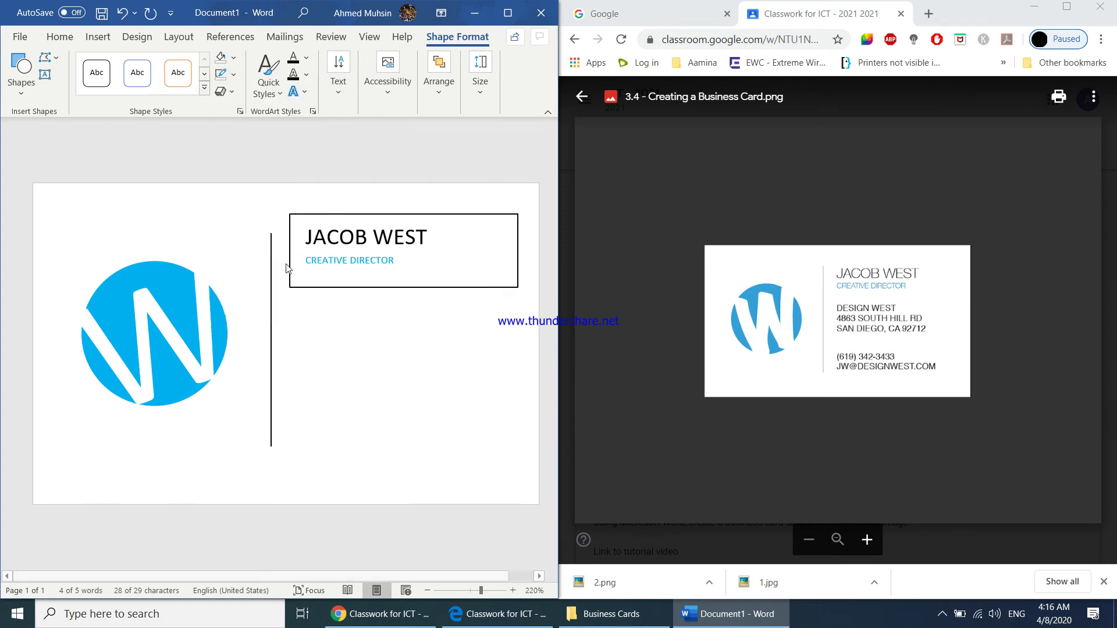
pyautogui.click(420, 351)
pyautogui.click(97, 37)
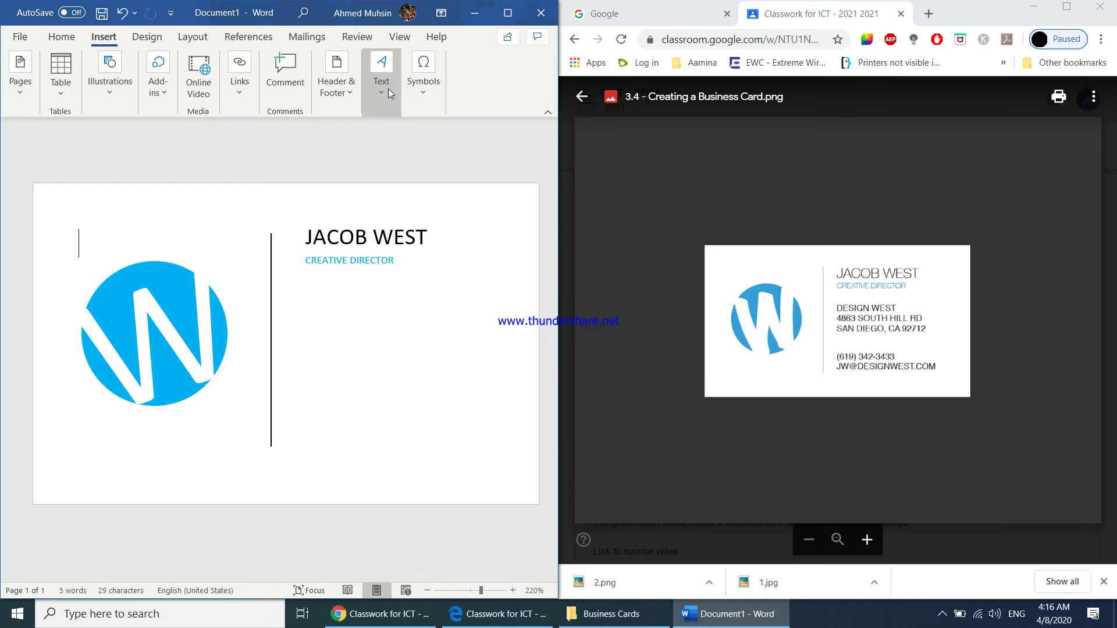
# - Draw a second text box below the CREATIVE DIRECTOR title
pyautogui.click(379, 87)
pyautogui.click(381, 151)
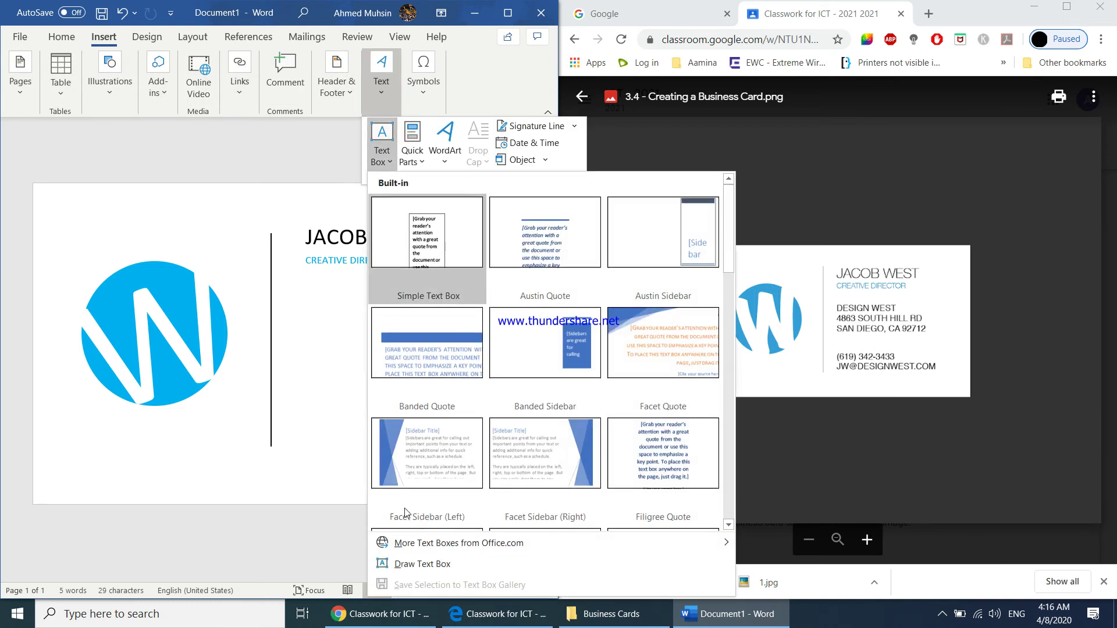
pyautogui.click(407, 564)
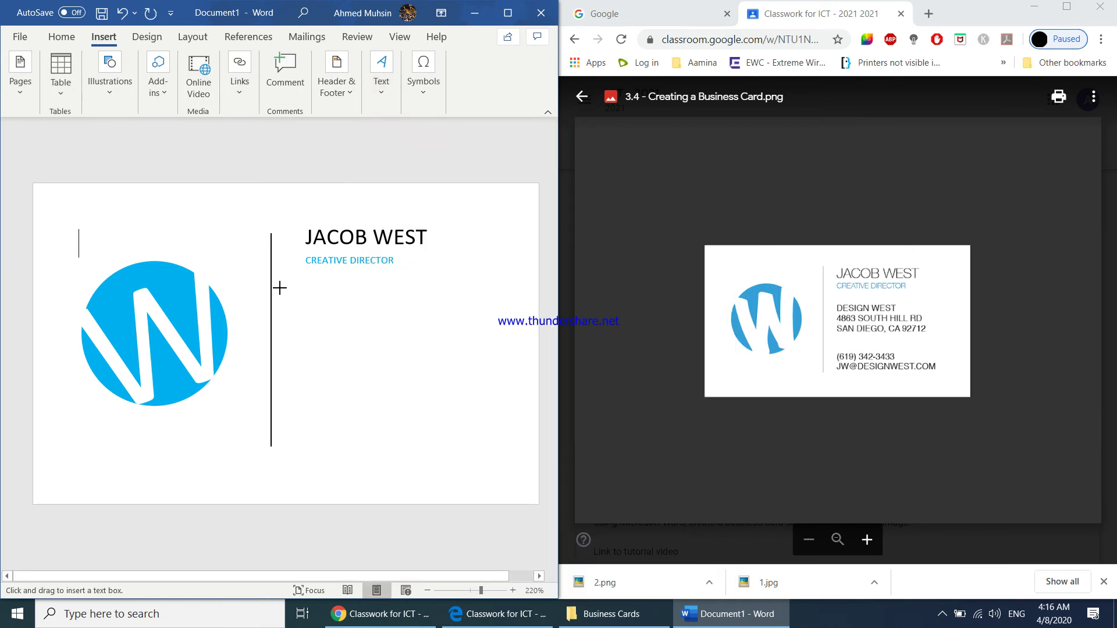
pyautogui.moveTo(292, 286); pyautogui.dragTo(512, 381)
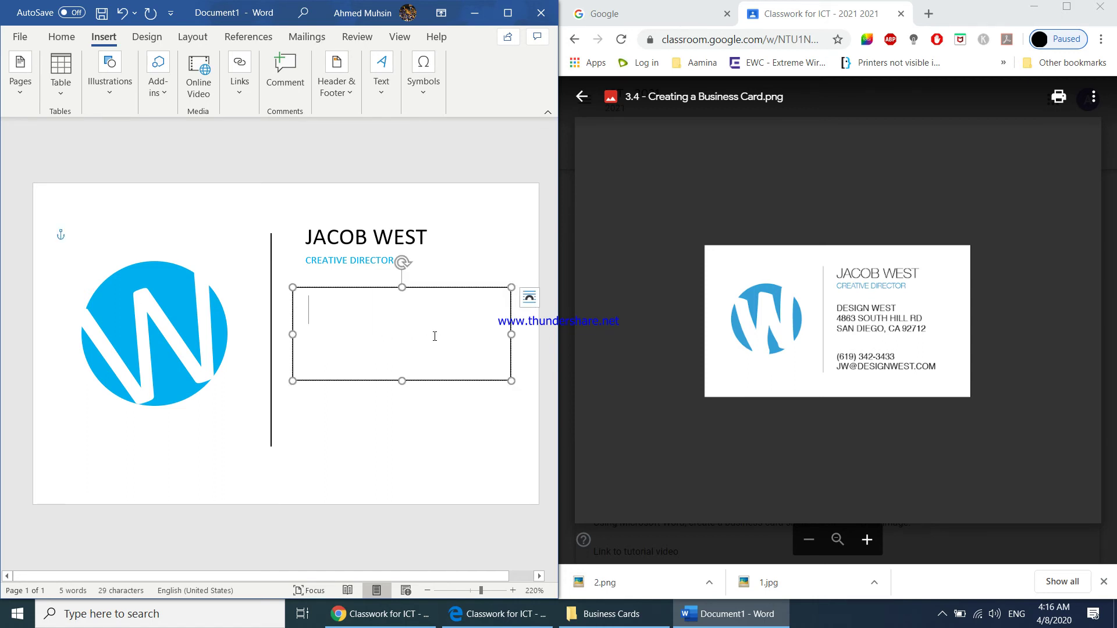
# - Type the company name, street address and city lines, setting them to 9 pt
pyautogui.click(60, 36)
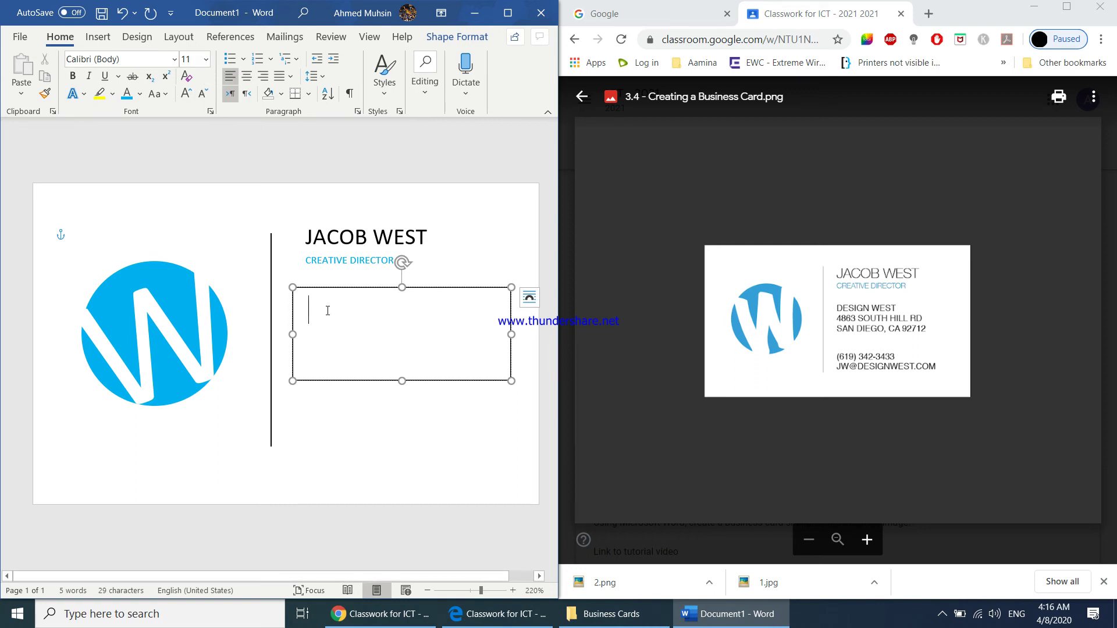
pyautogui.write('DES')
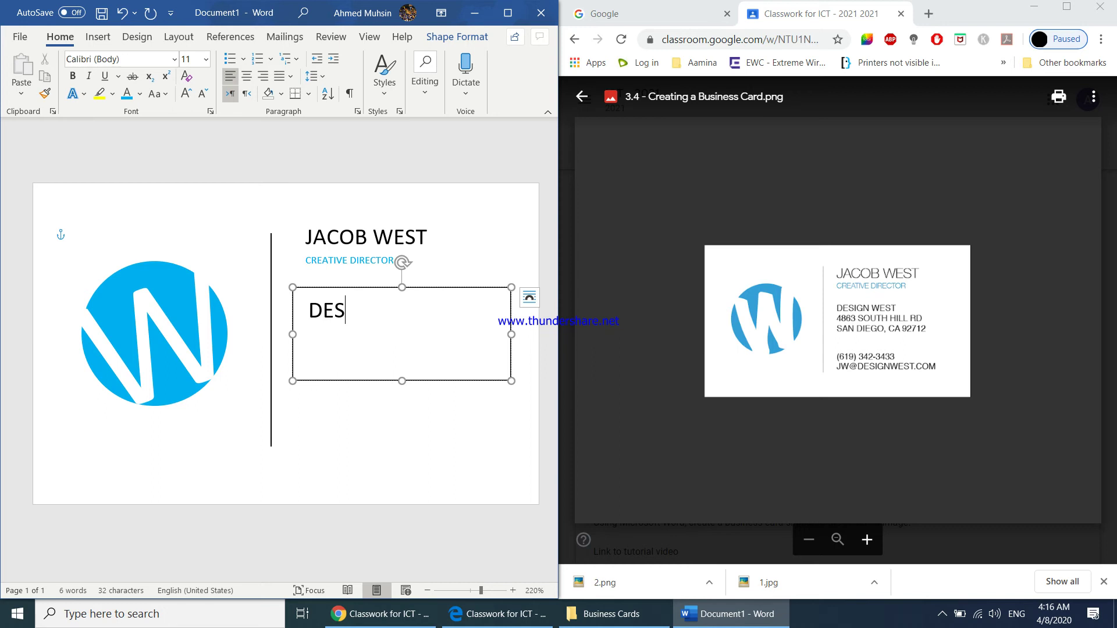
pyautogui.write('IGN ')
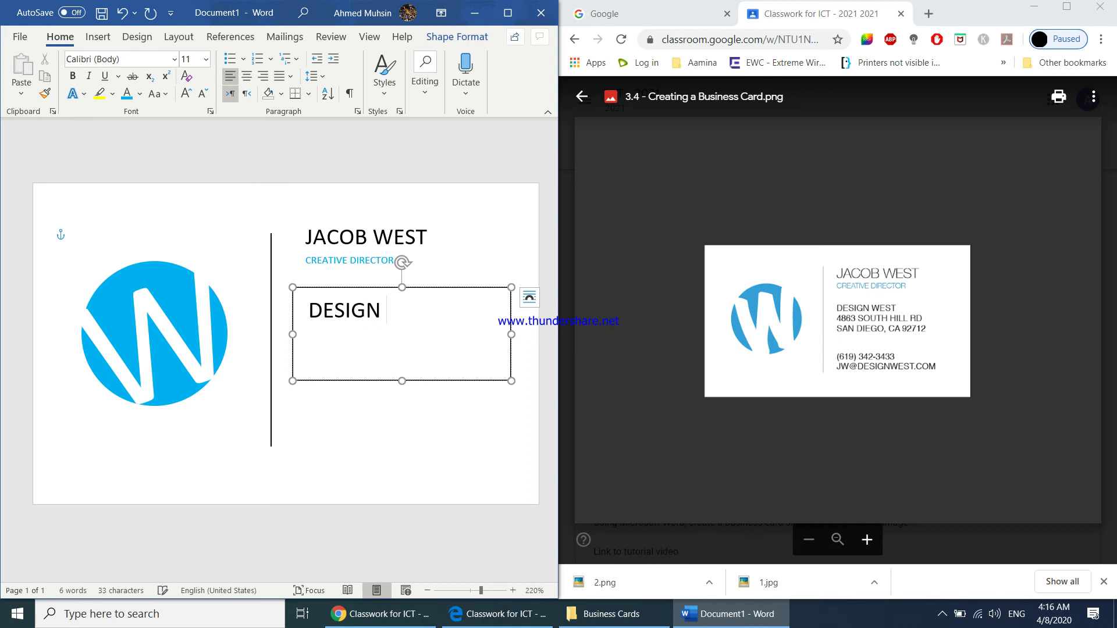
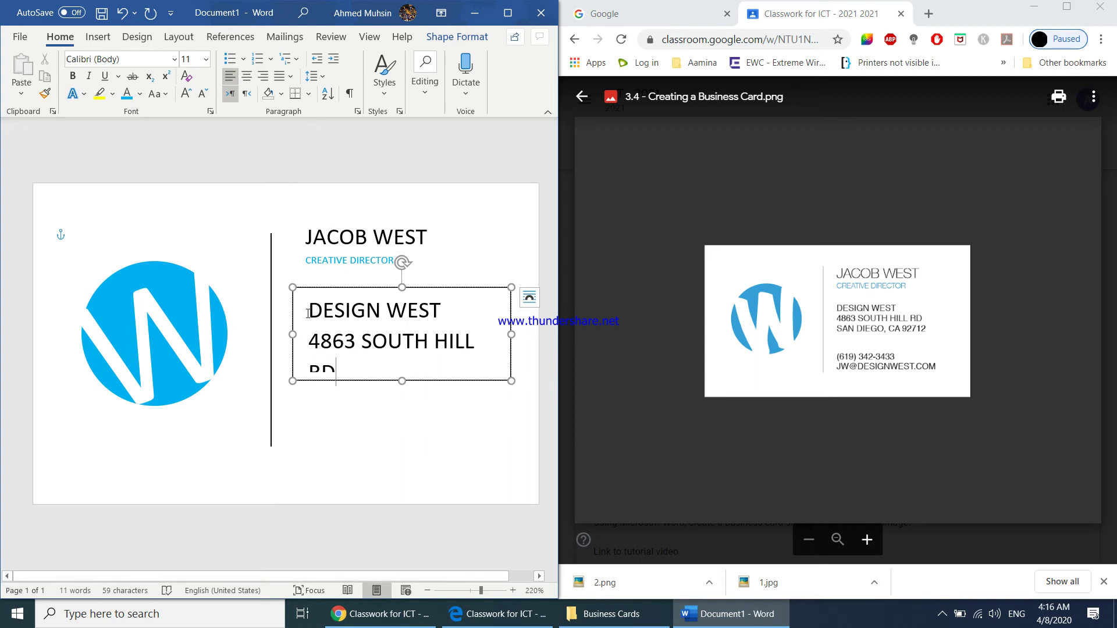
pyautogui.moveTo(308, 314); pyautogui.dragTo(346, 365)
pyautogui.hotkey('ctrl', 'shift', ',')
pyautogui.hotkey('ctrl', 'shift', ',')
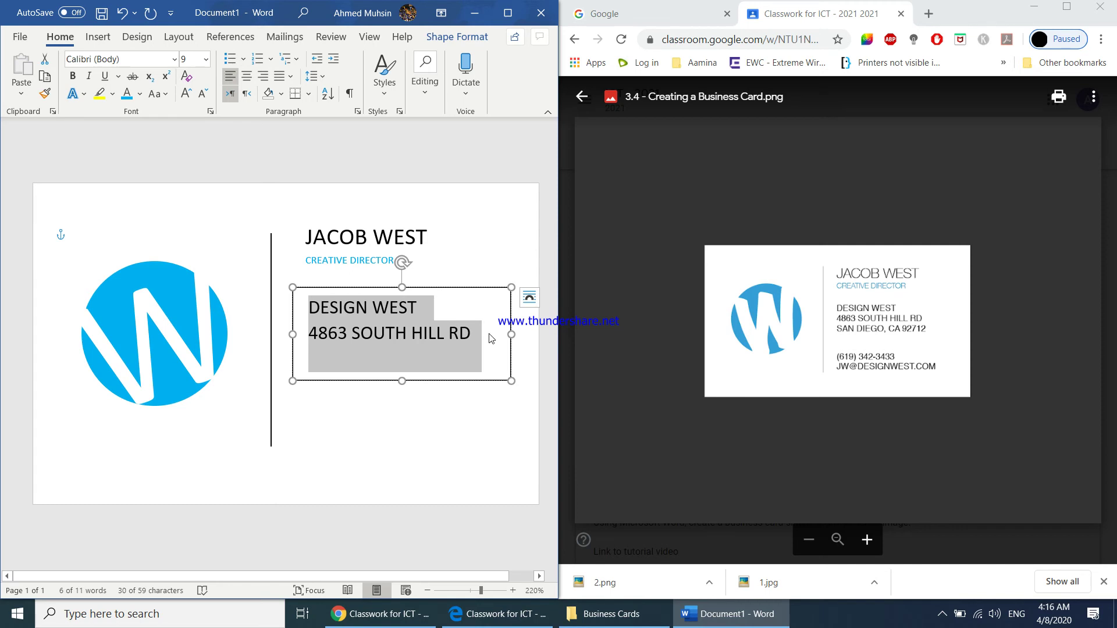
pyautogui.press('Right')
pyautogui.hotkey('ctrl', 'z')
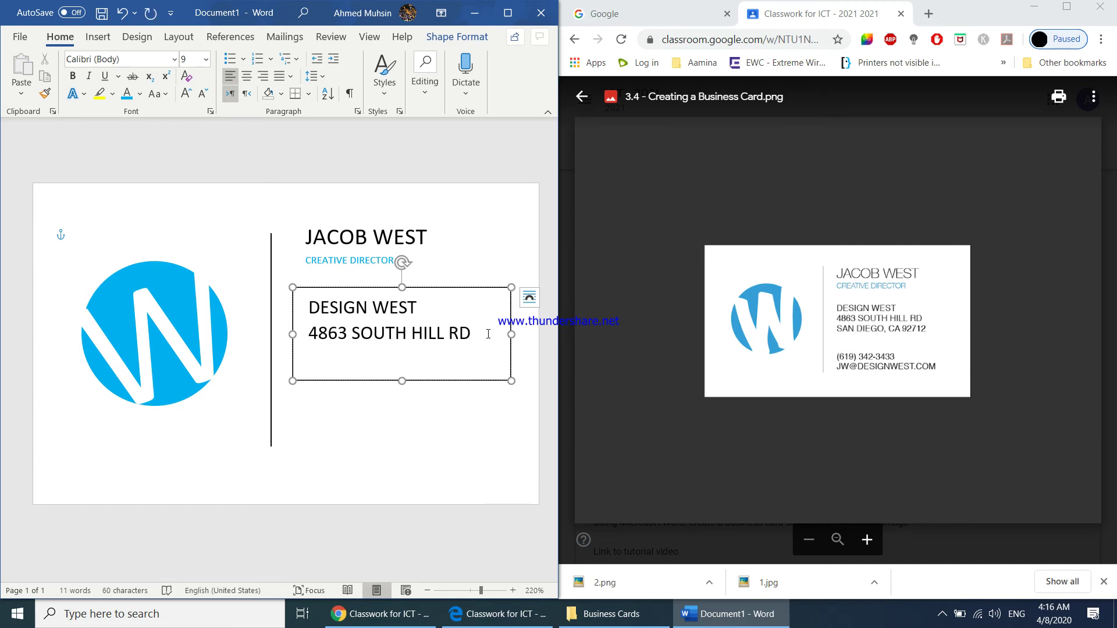
pyautogui.write('AN DIEGO, CA 92712')
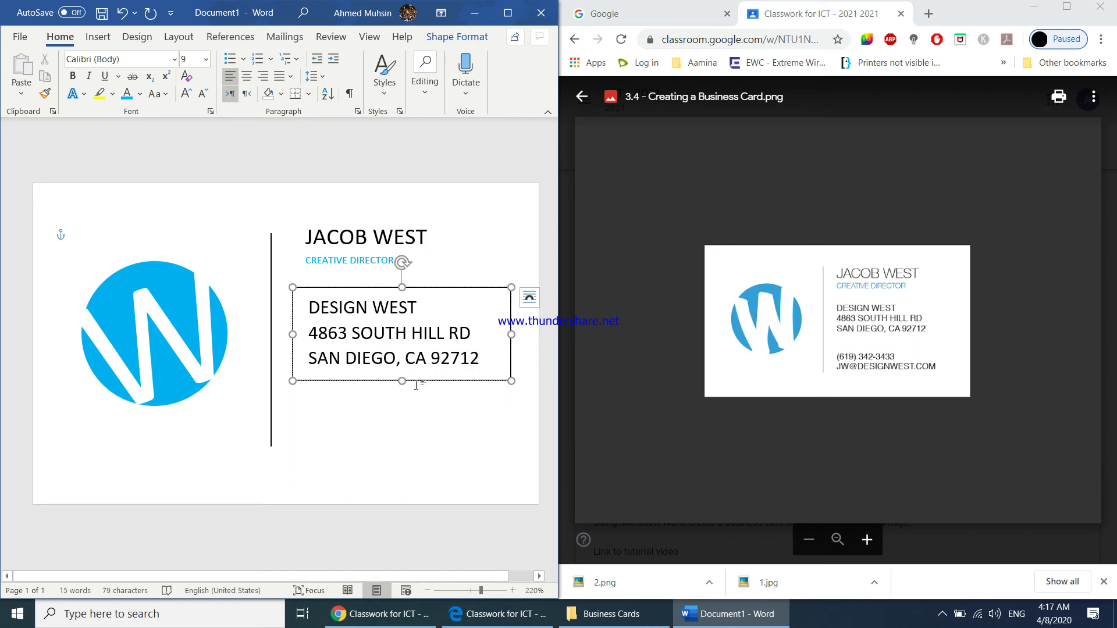
# - Set the address text box's shape outline to No Outline
pyautogui.click(417, 382)
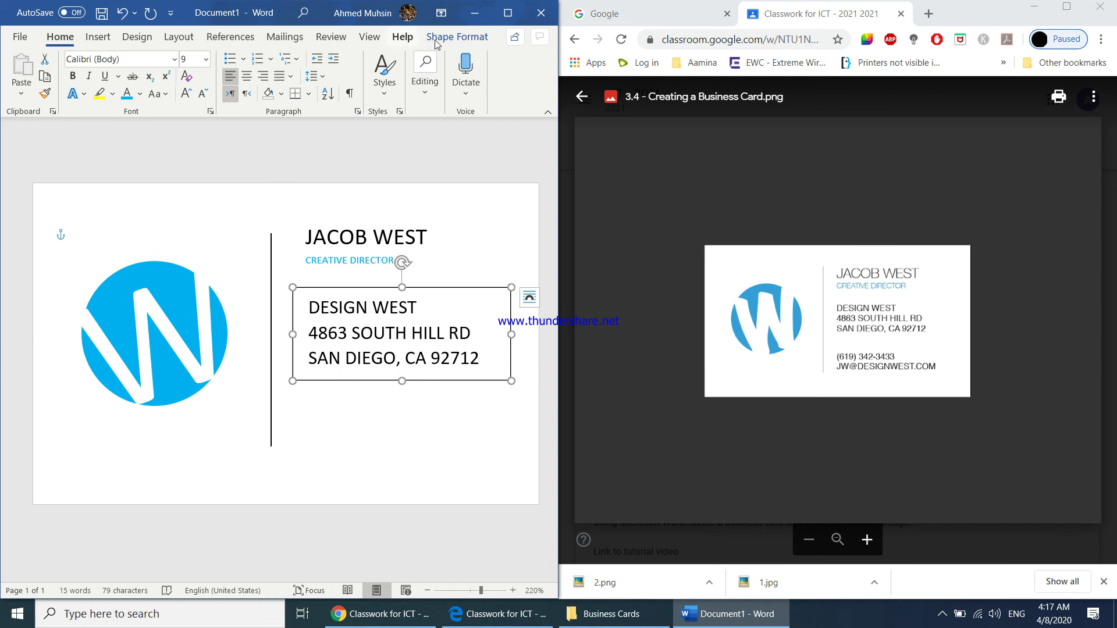
pyautogui.click(457, 36)
pyautogui.click(235, 79)
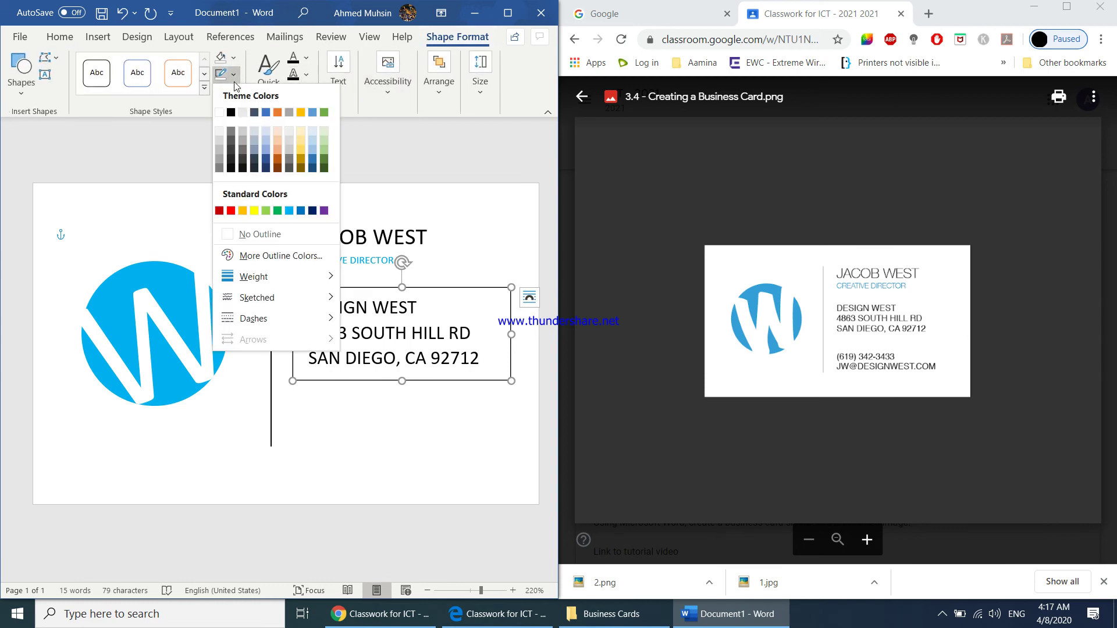
pyautogui.click(232, 233)
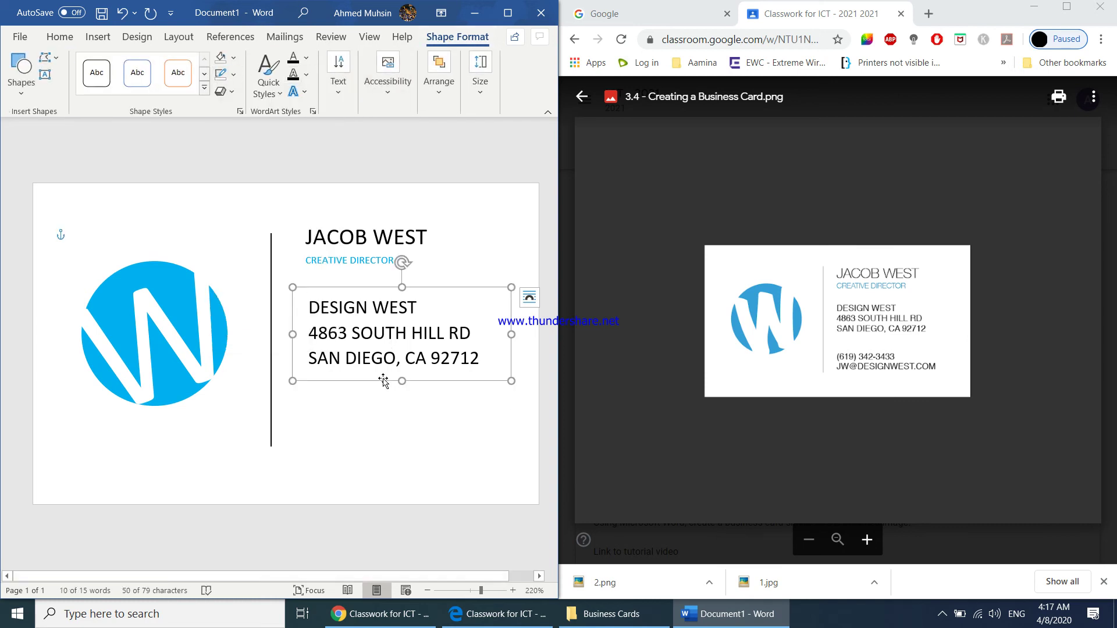
# - Copy and paste the address box, placing the duplicate directly below the original
pyautogui.hotkey('ctrl', 'c')
pyautogui.hotkey('ctrl', 'v')
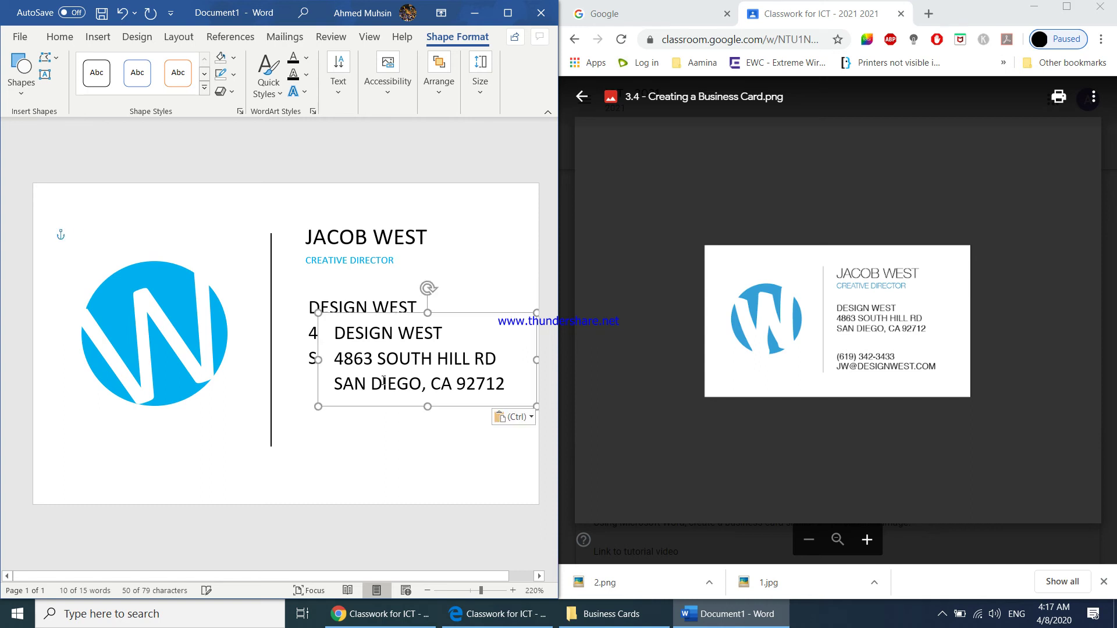
pyautogui.moveTo(384, 406); pyautogui.dragTo(361, 474)
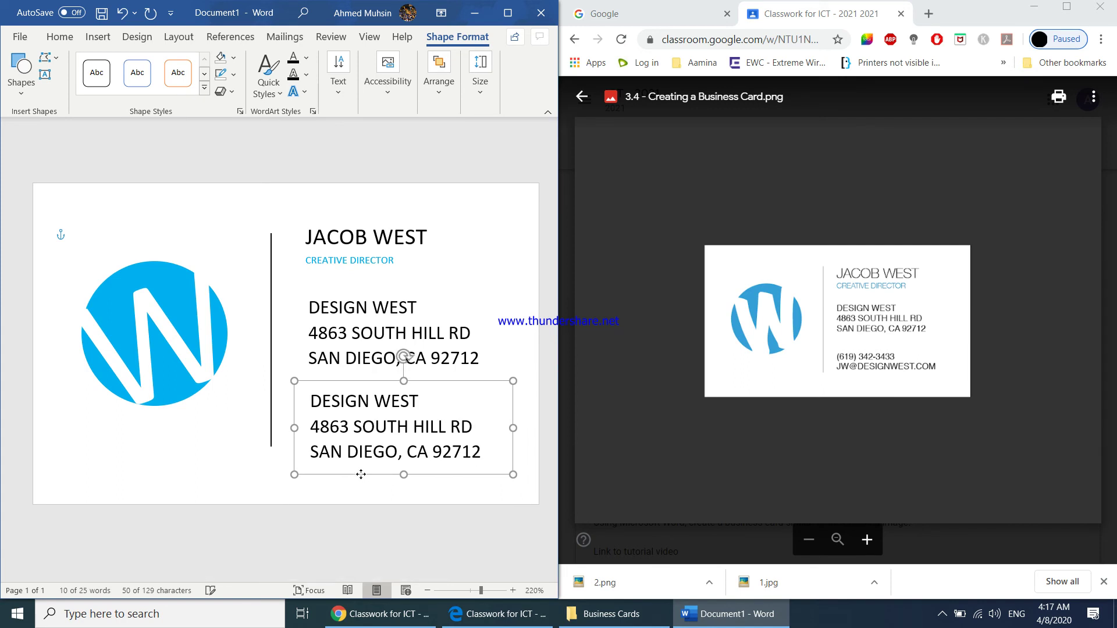
# - Replace the duplicated address with the phone number and e-mail, widening and aligning the box
pyautogui.click(349, 430)
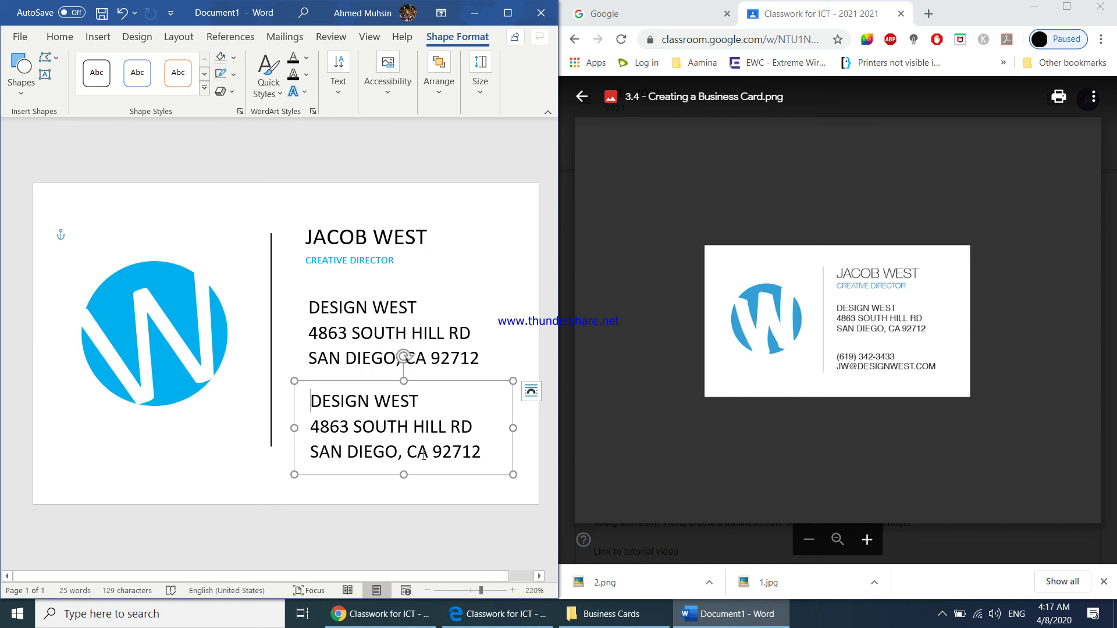
pyautogui.moveTo(311, 401); pyautogui.dragTo(483, 462)
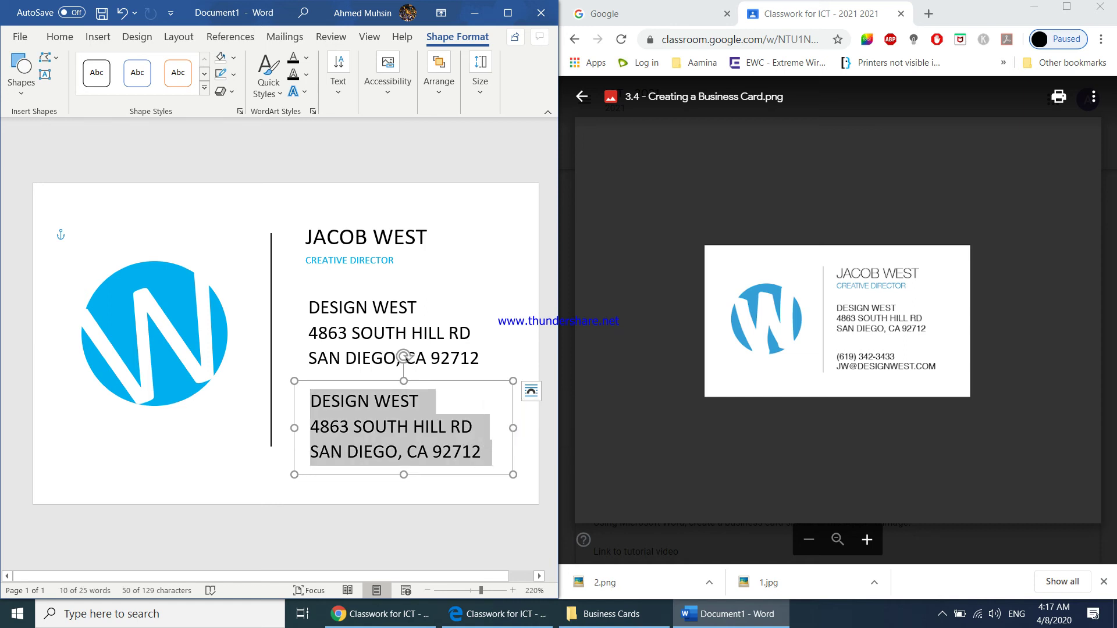
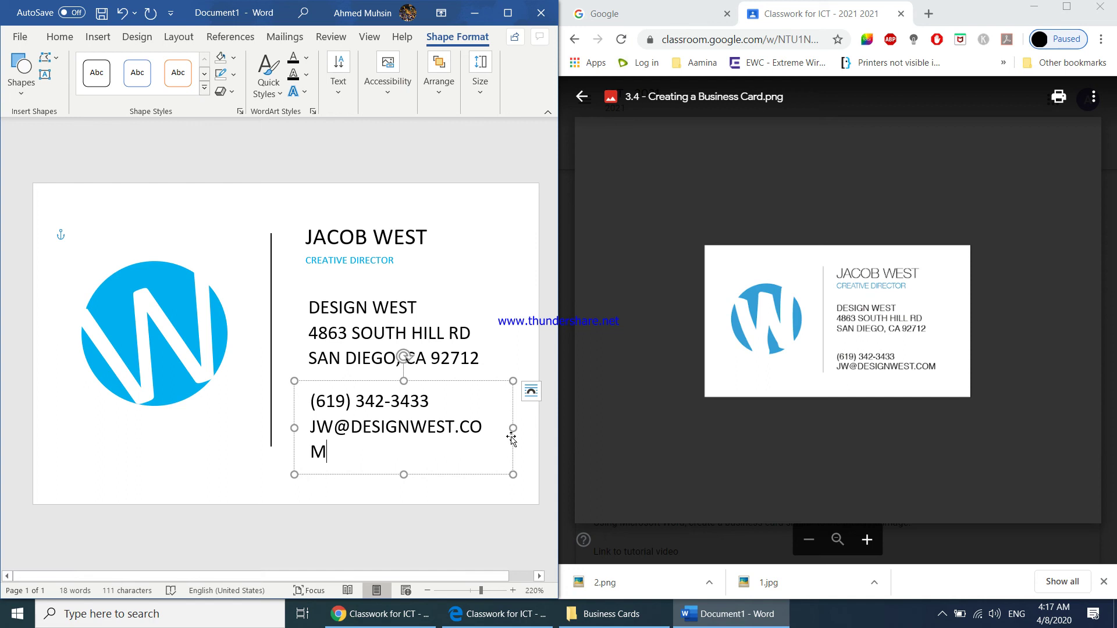
pyautogui.moveTo(513, 428); pyautogui.dragTo(522, 428)
pyautogui.click(485, 334)
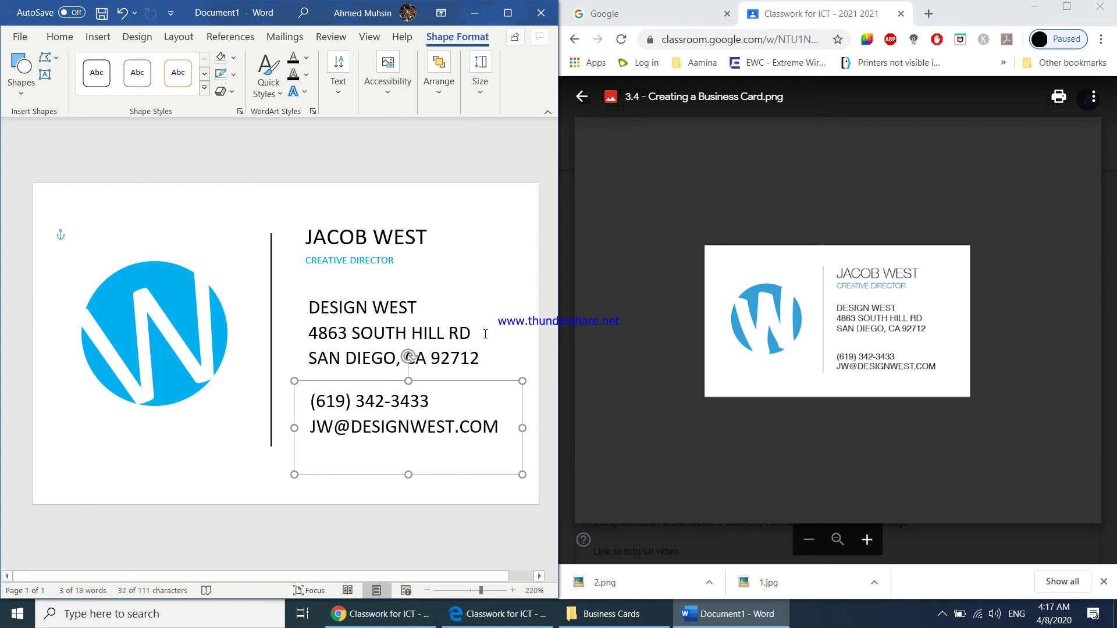
pyautogui.click(417, 462)
pyautogui.moveTo(423, 475); pyautogui.dragTo(419, 471)
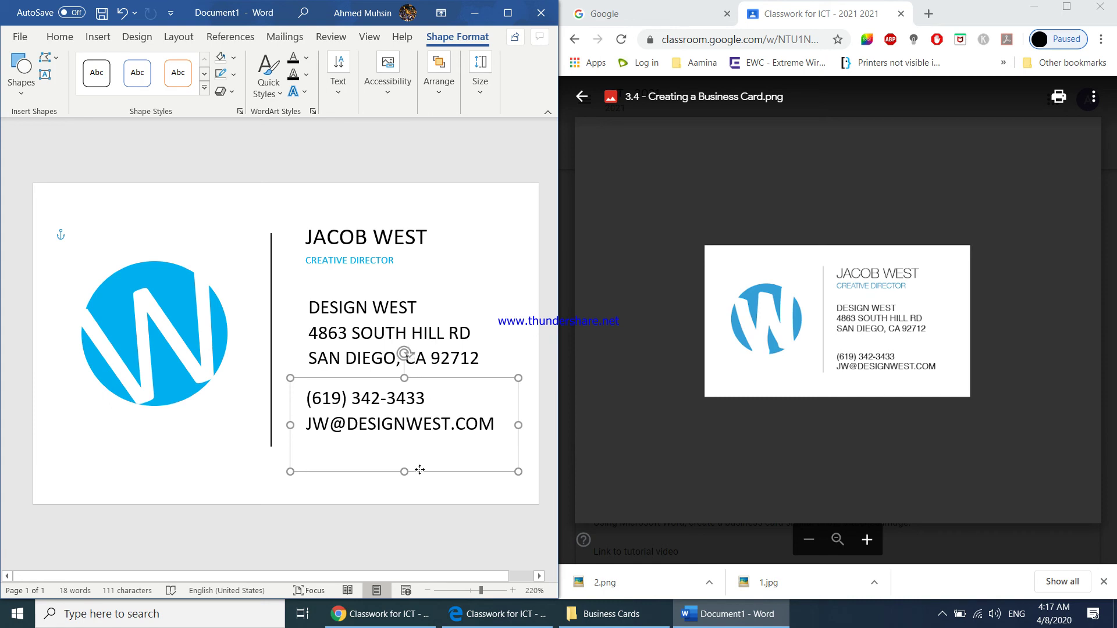
pyautogui.click(512, 239)
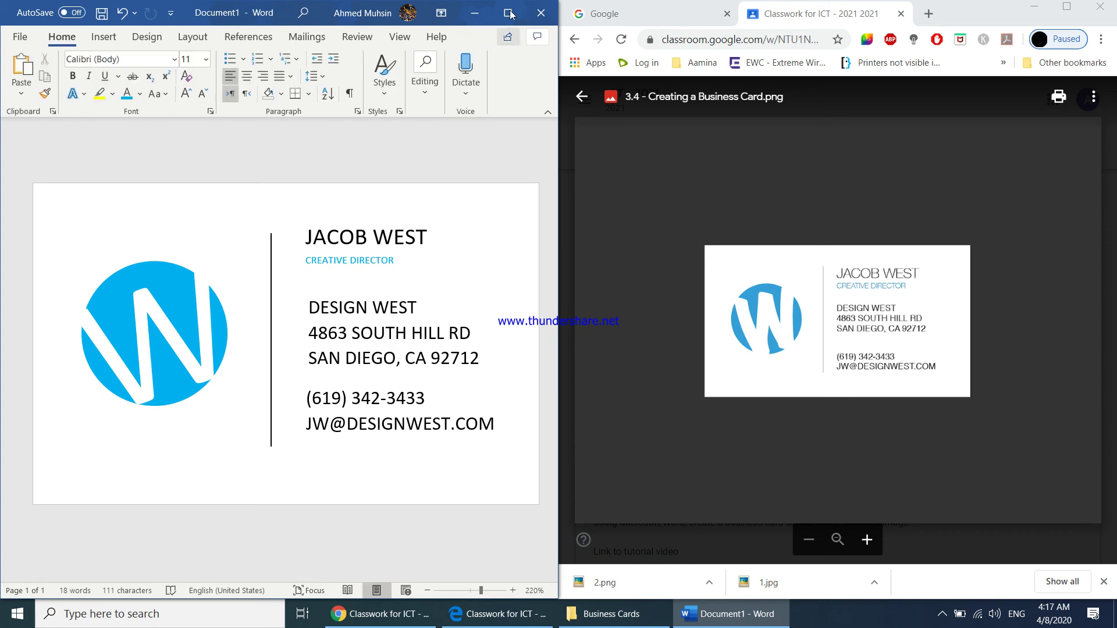
# - Maximize Word and zoom out to 100% so the whole card is visible
pyautogui.click(507, 13)
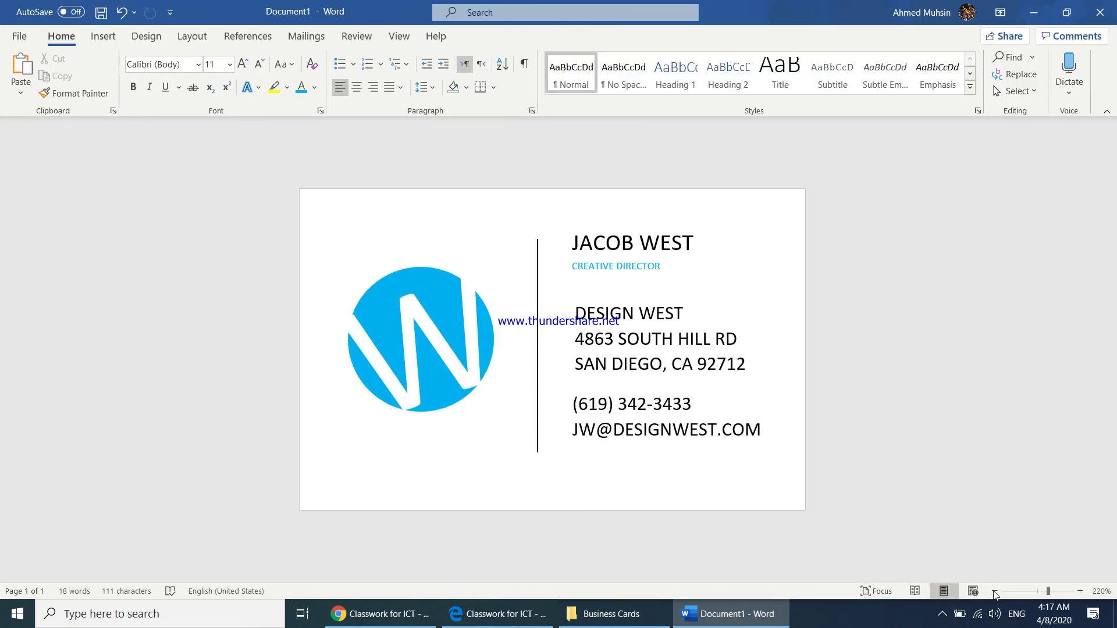
pyautogui.click(995, 591)
pyautogui.click(995, 591)
pyautogui.click(995, 590)
pyautogui.click(995, 591)
pyautogui.click(995, 590)
pyautogui.click(995, 591)
pyautogui.click(995, 591)
pyautogui.click(995, 591)
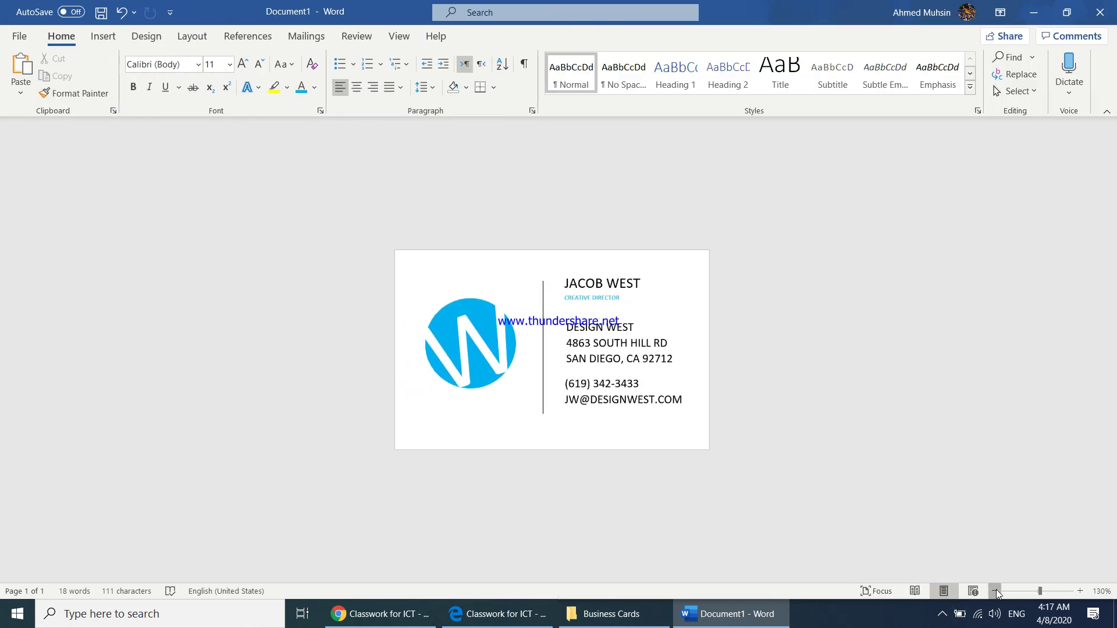
pyautogui.click(996, 590)
pyautogui.click(995, 591)
pyautogui.click(995, 591)
pyautogui.click(995, 591)
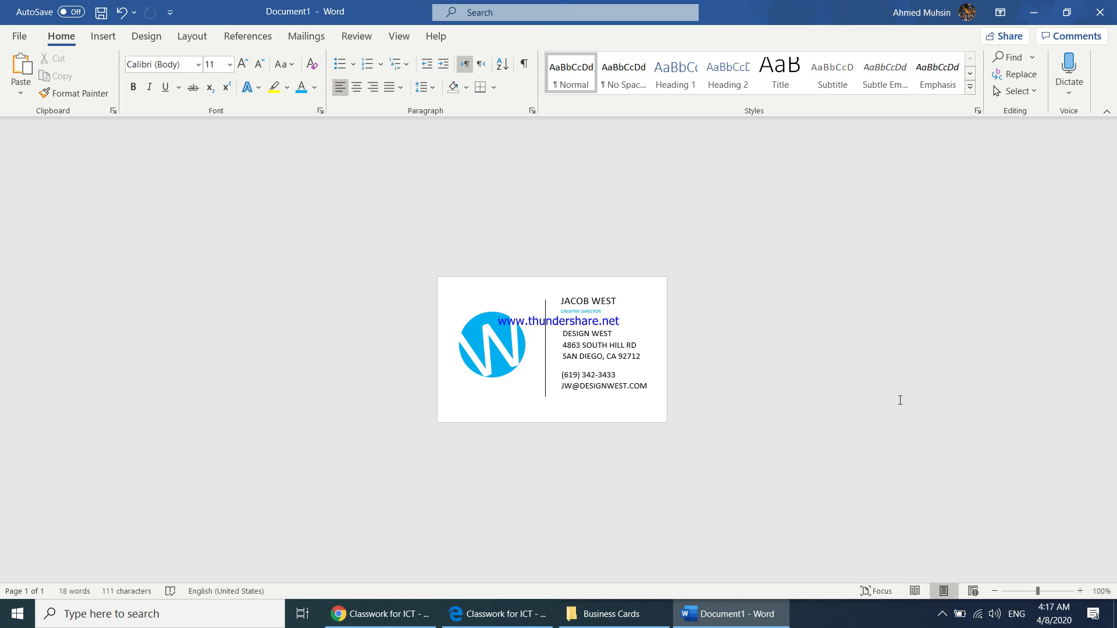
# - Snap Word beside the browser, then maximize Word again and start saving
pyautogui.press('super+Left')
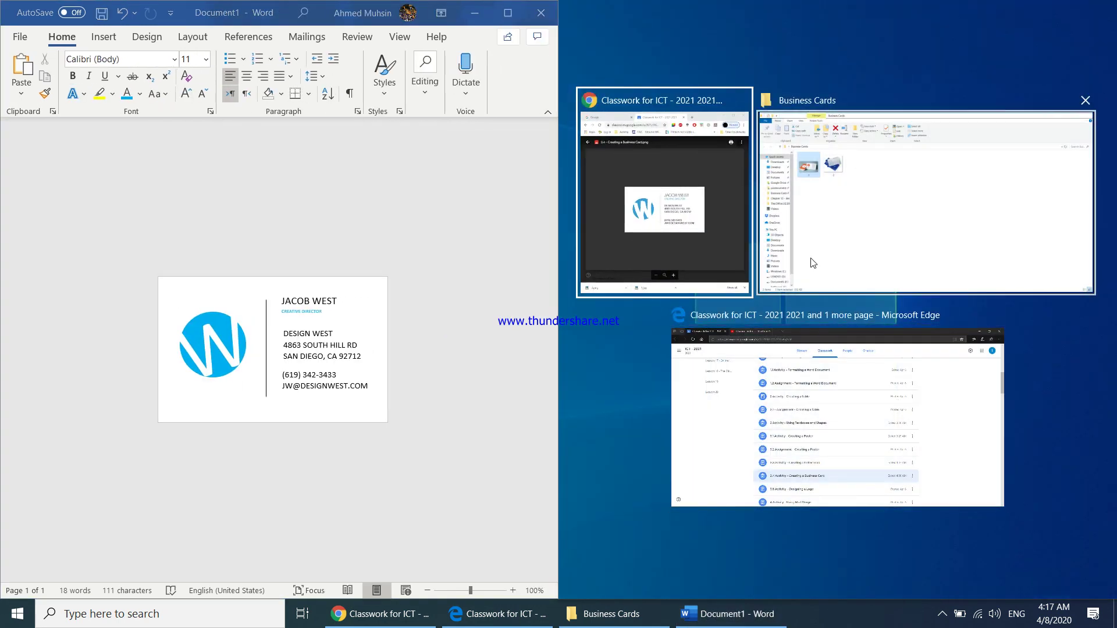
pyautogui.click(690, 219)
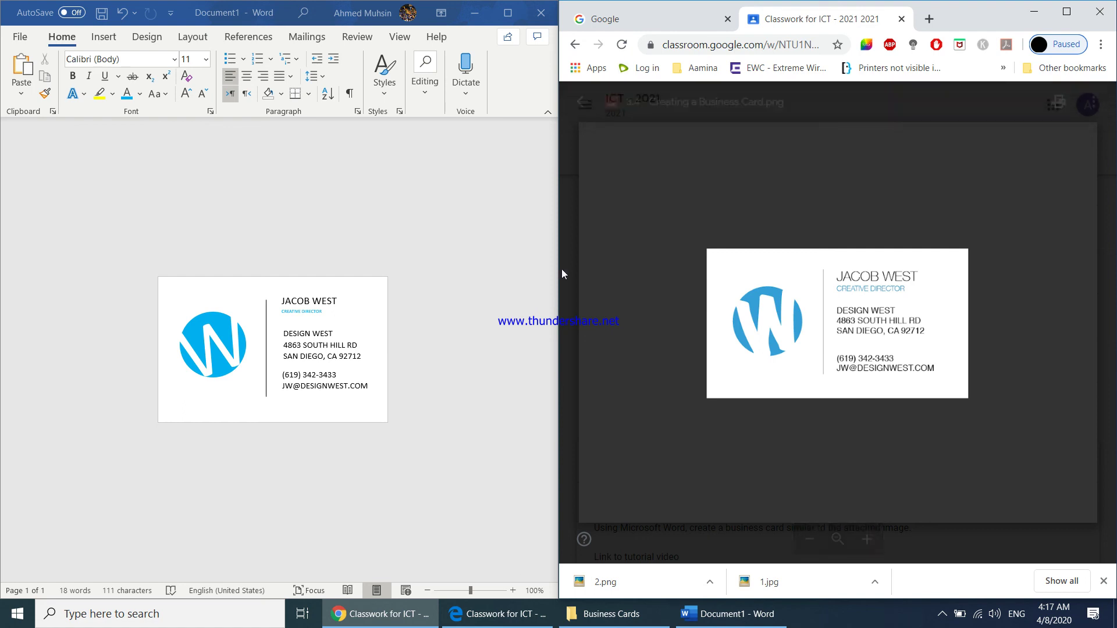
pyautogui.click(508, 13)
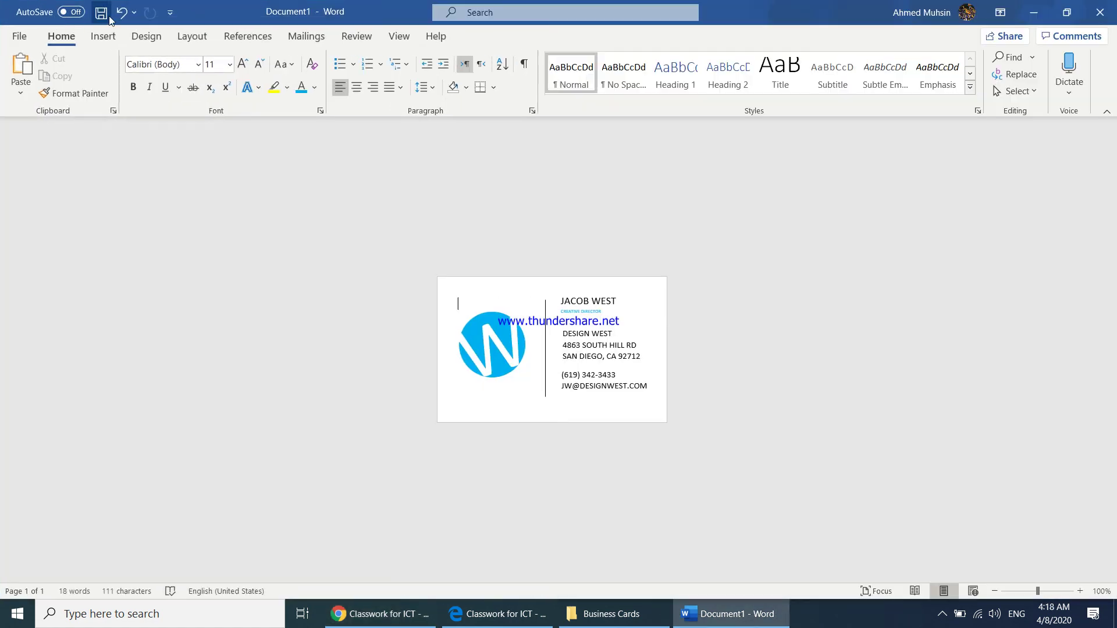
pyautogui.click(101, 12)
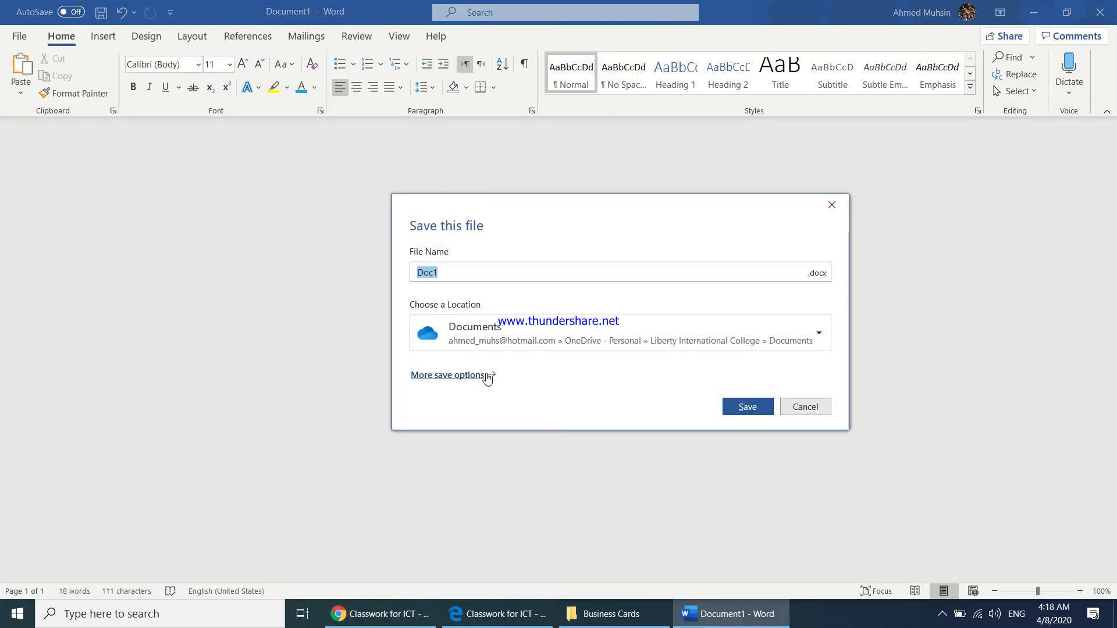
# - Save the card to the Desktop as the Business Card Word document, then maximize the browser
pyautogui.click(456, 376)
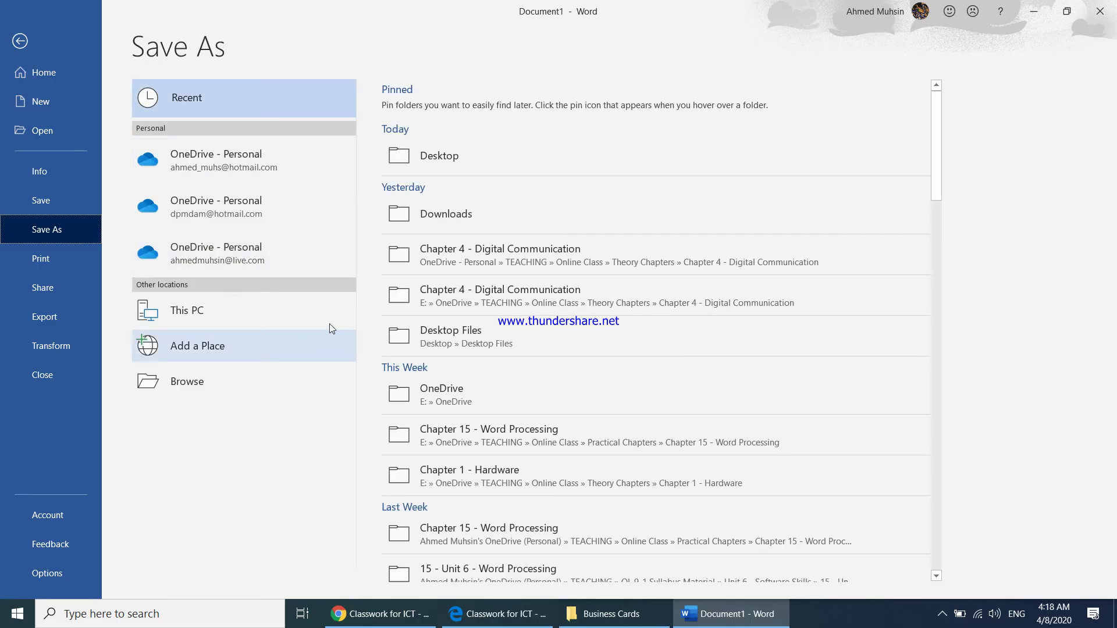
pyautogui.click(413, 163)
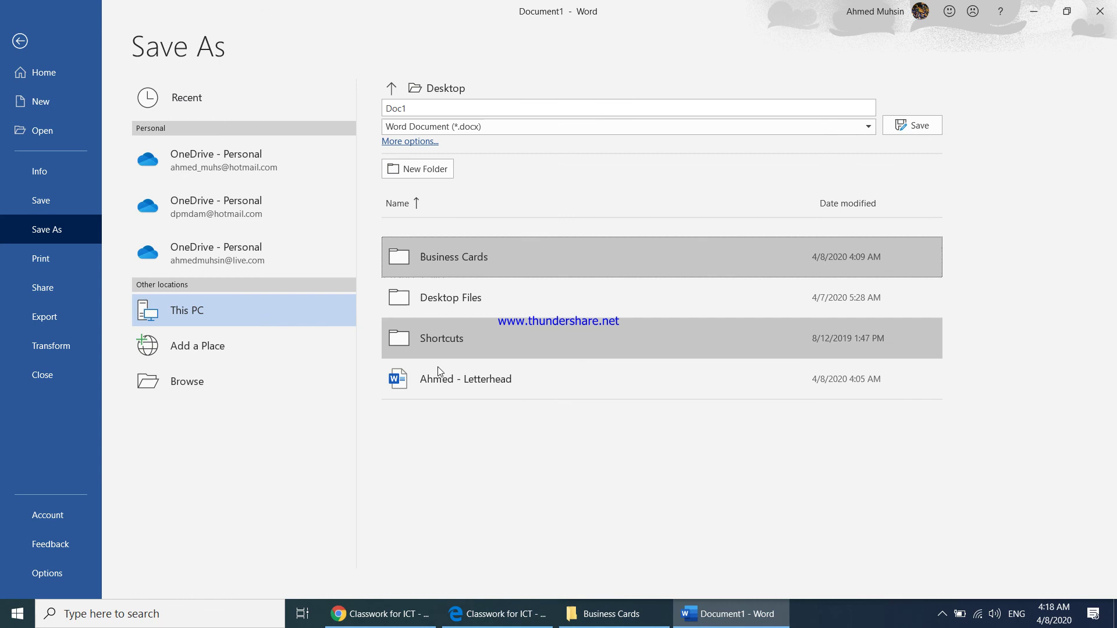
pyautogui.click(430, 106)
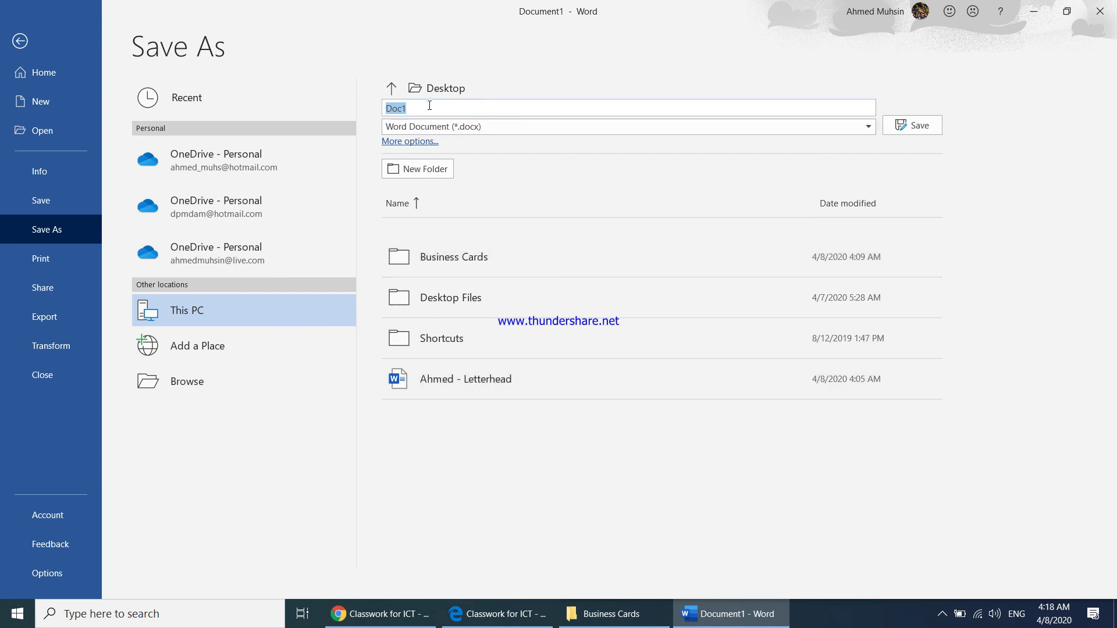
pyautogui.write('Ahmed - Business Card')
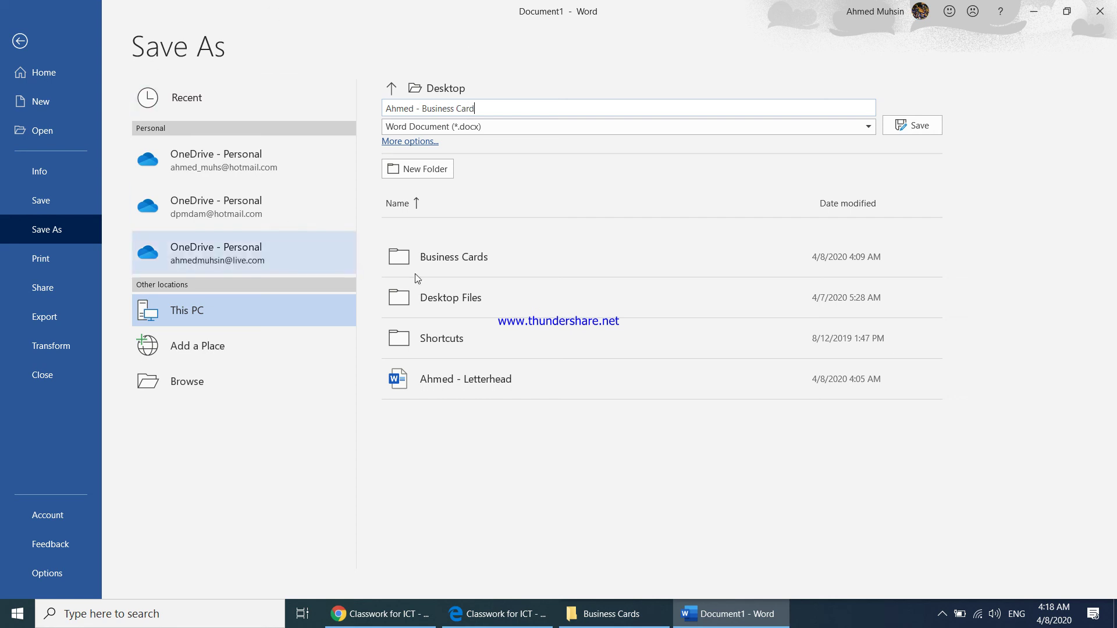
pyautogui.click(910, 128)
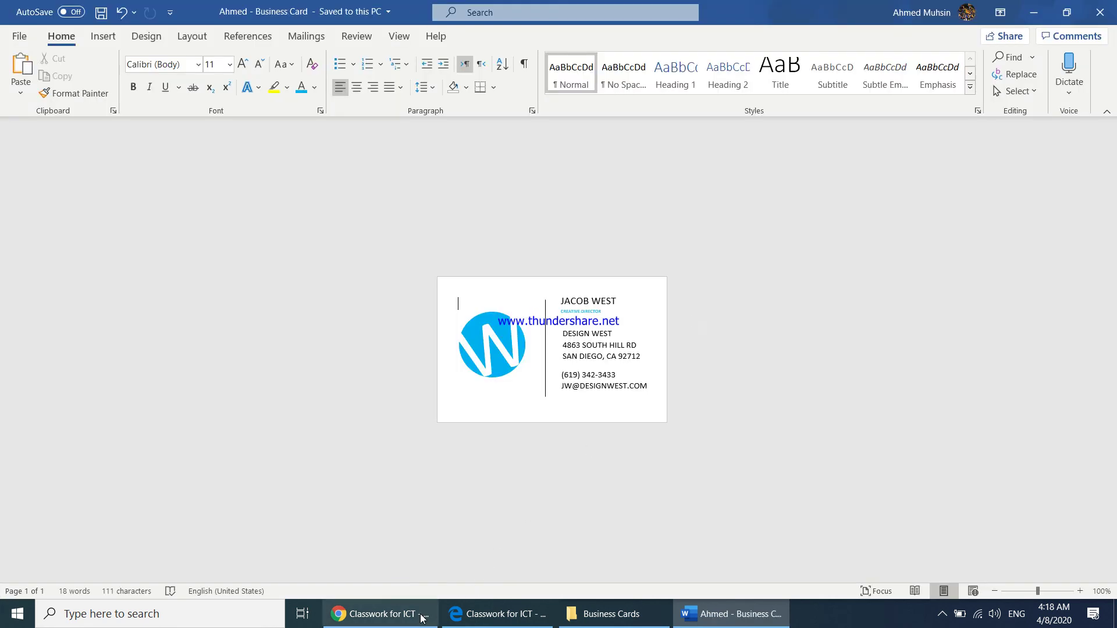
pyautogui.click(419, 613)
pyautogui.click(1067, 11)
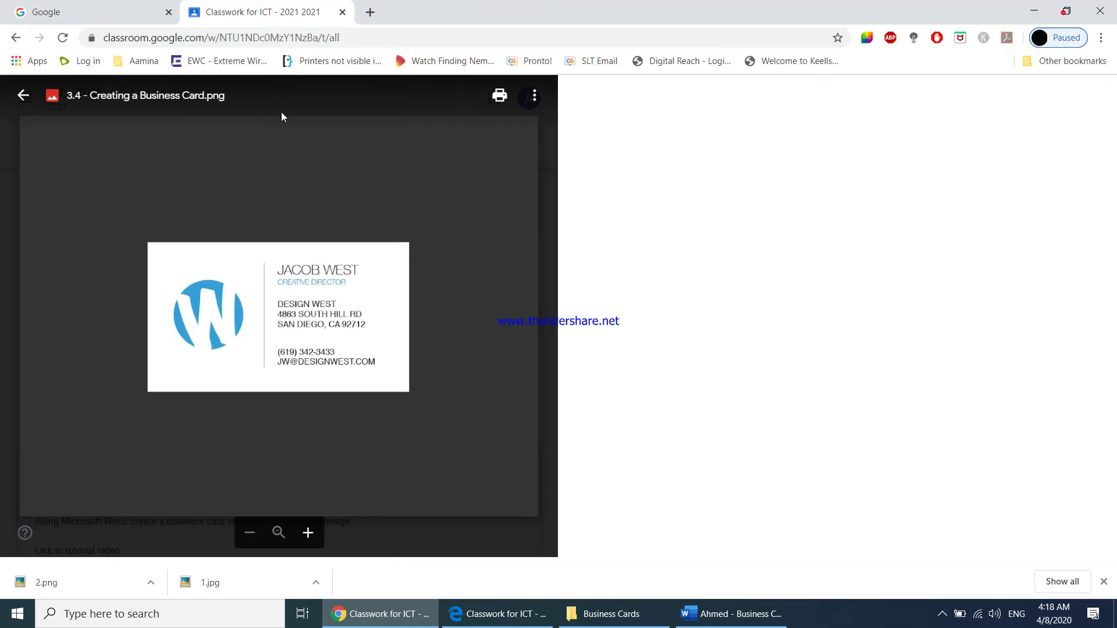
# - Open the 3.4 Activity assignment and upload the saved business card .docx as your work
pyautogui.click(25, 95)
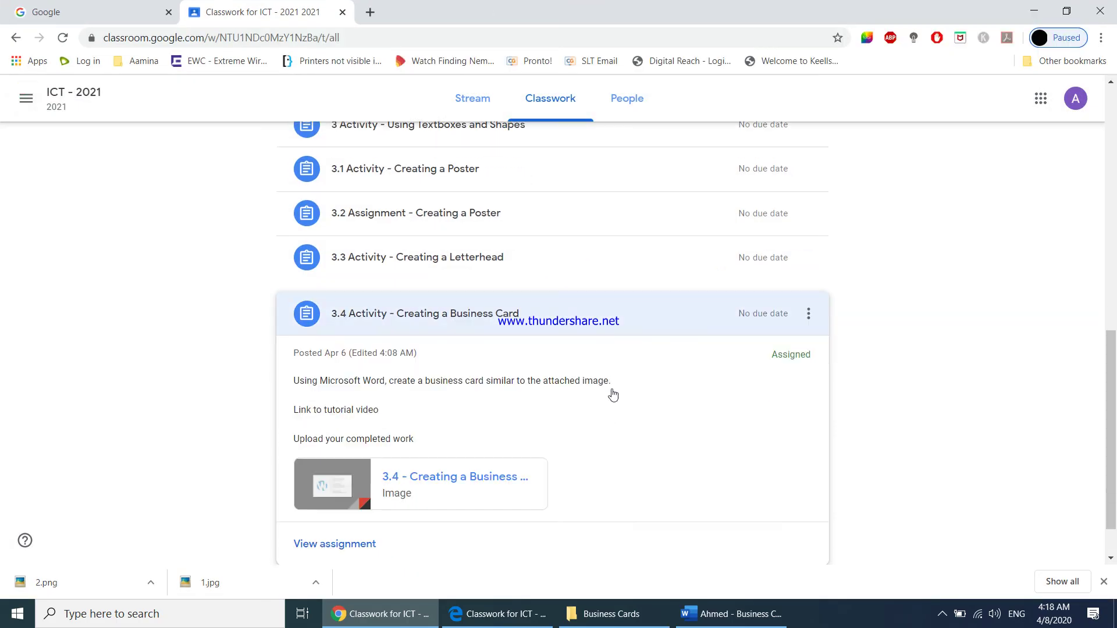
pyautogui.click(341, 492)
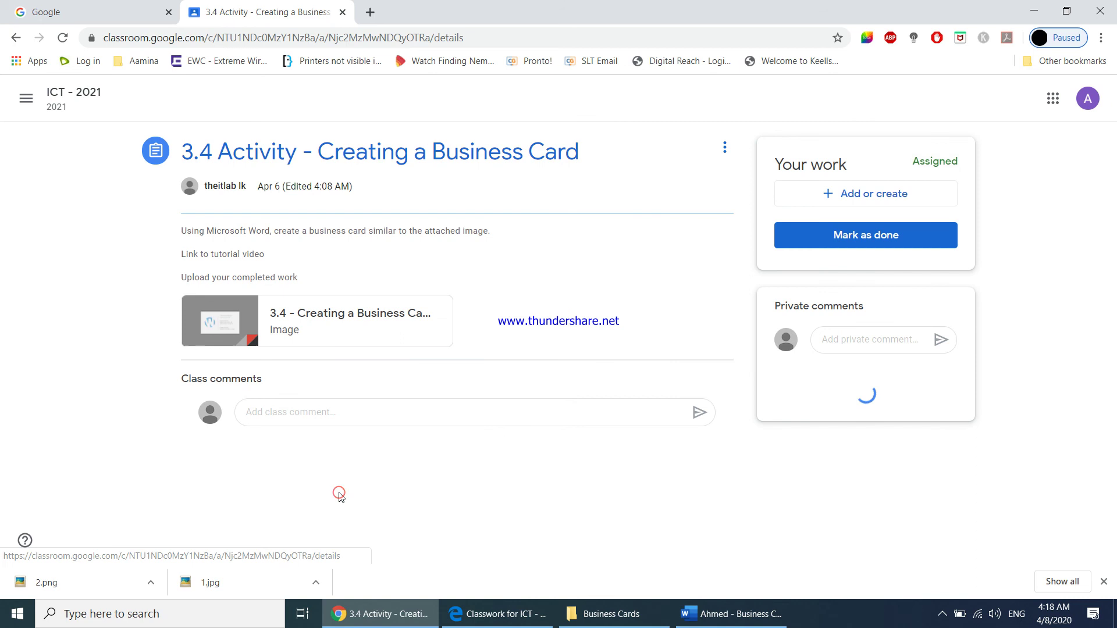
pyautogui.click(864, 201)
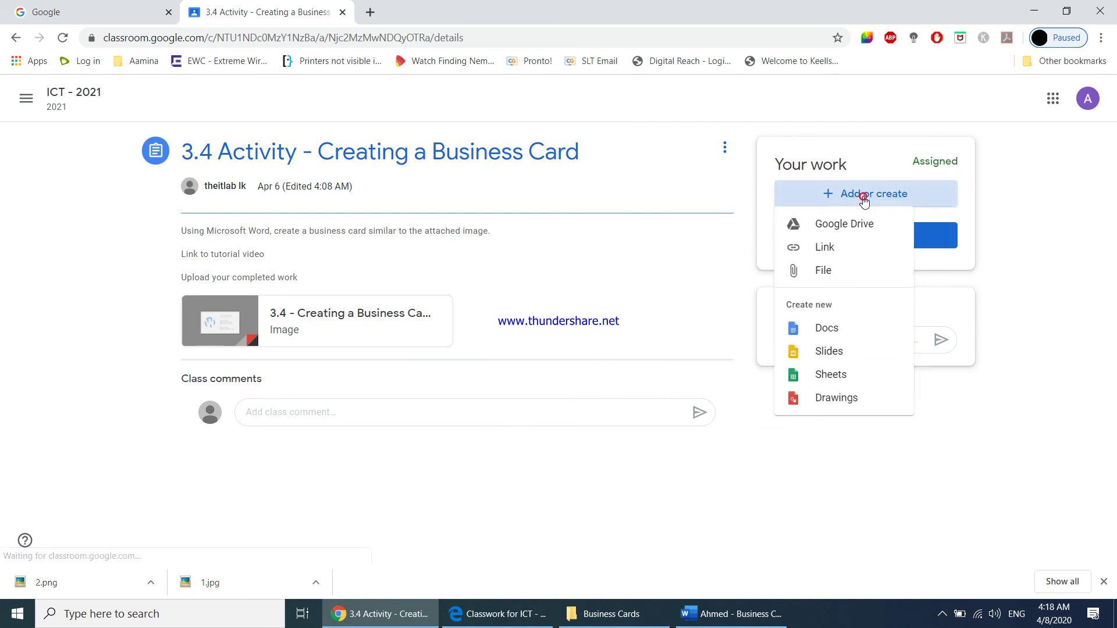
pyautogui.click(835, 271)
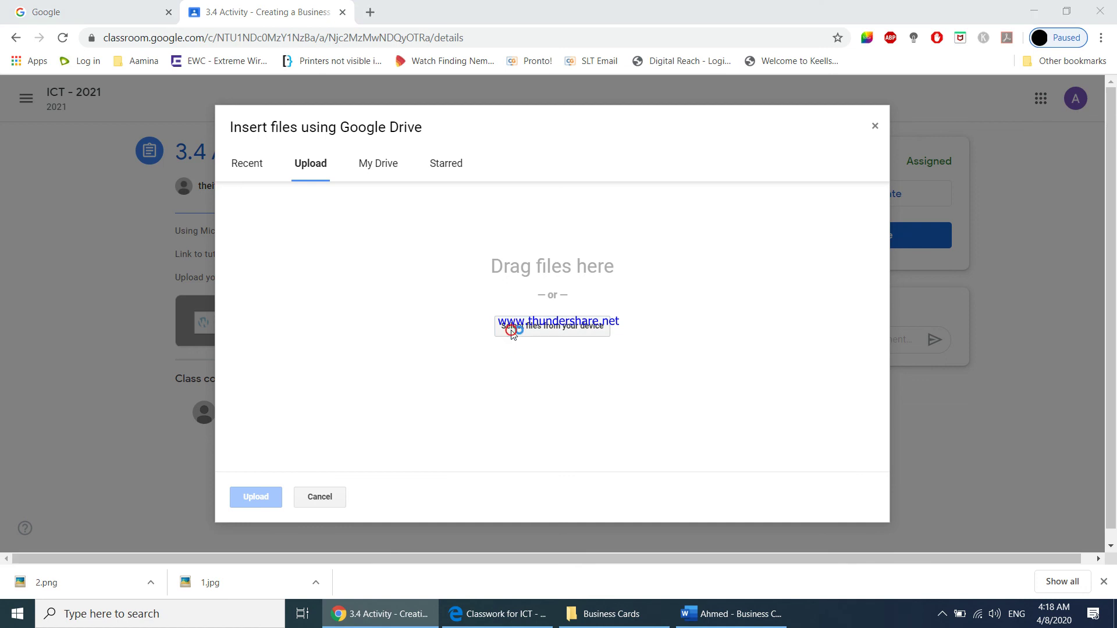
pyautogui.click(512, 335)
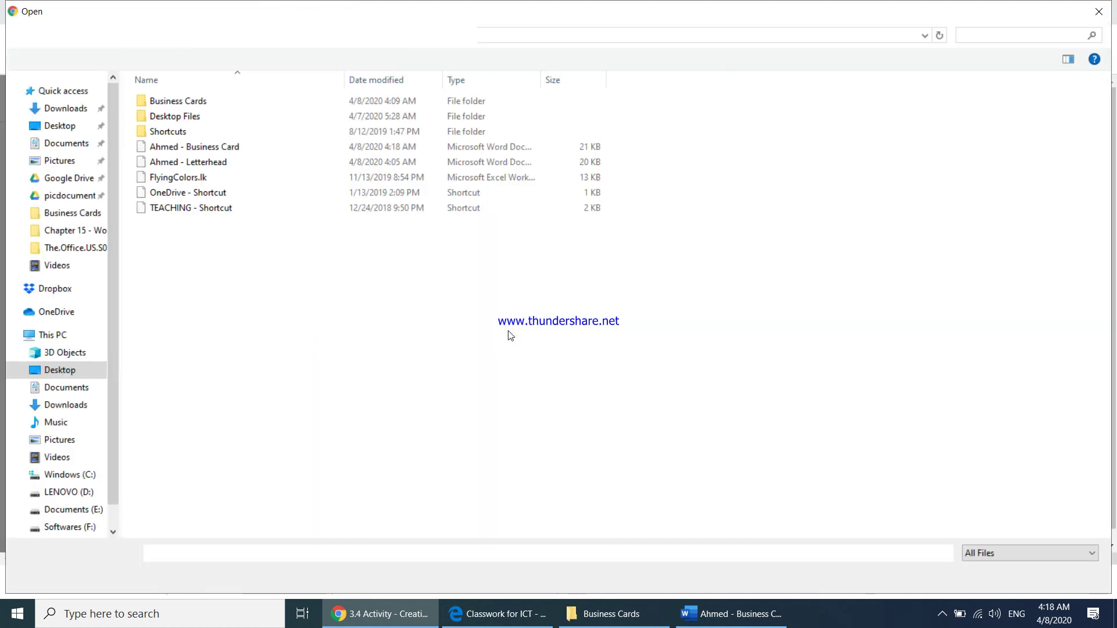
pyautogui.click(205, 153)
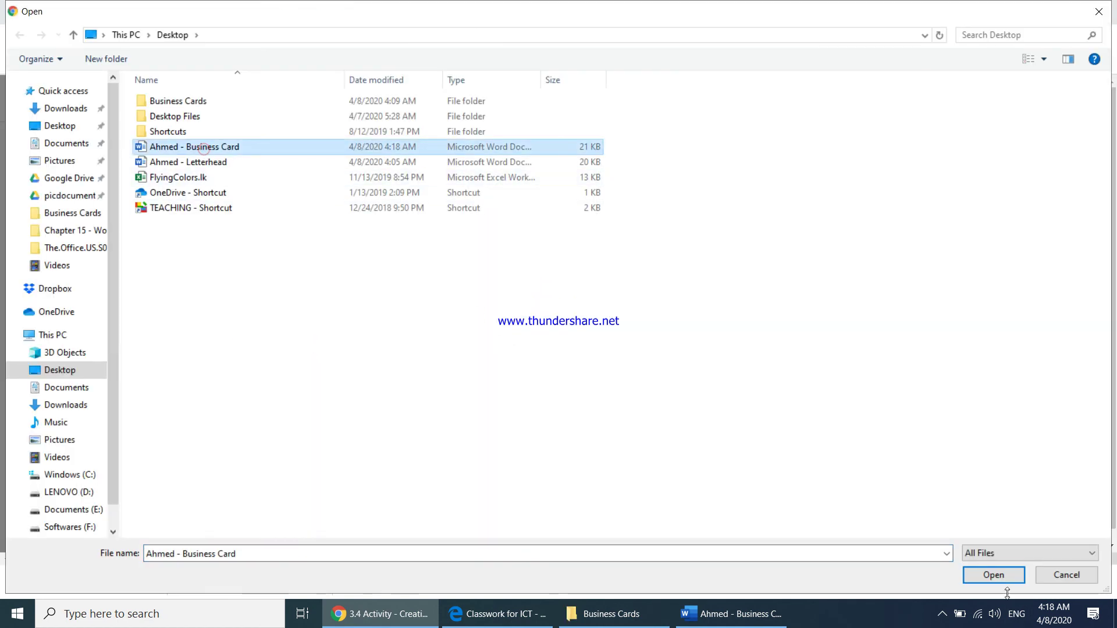
pyautogui.click(996, 576)
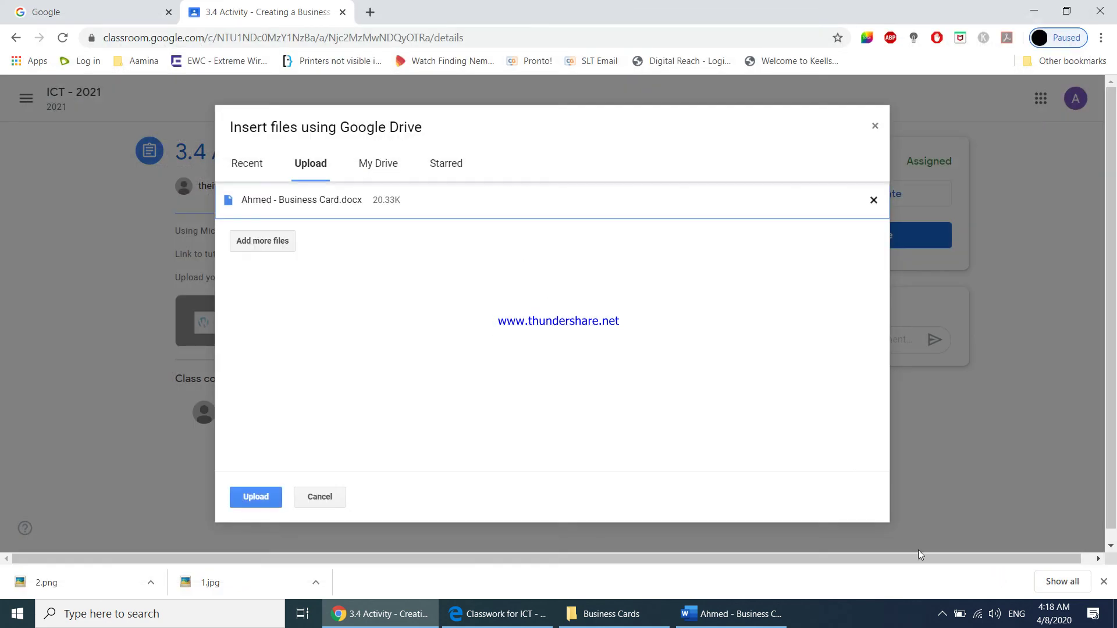
pyautogui.click(274, 496)
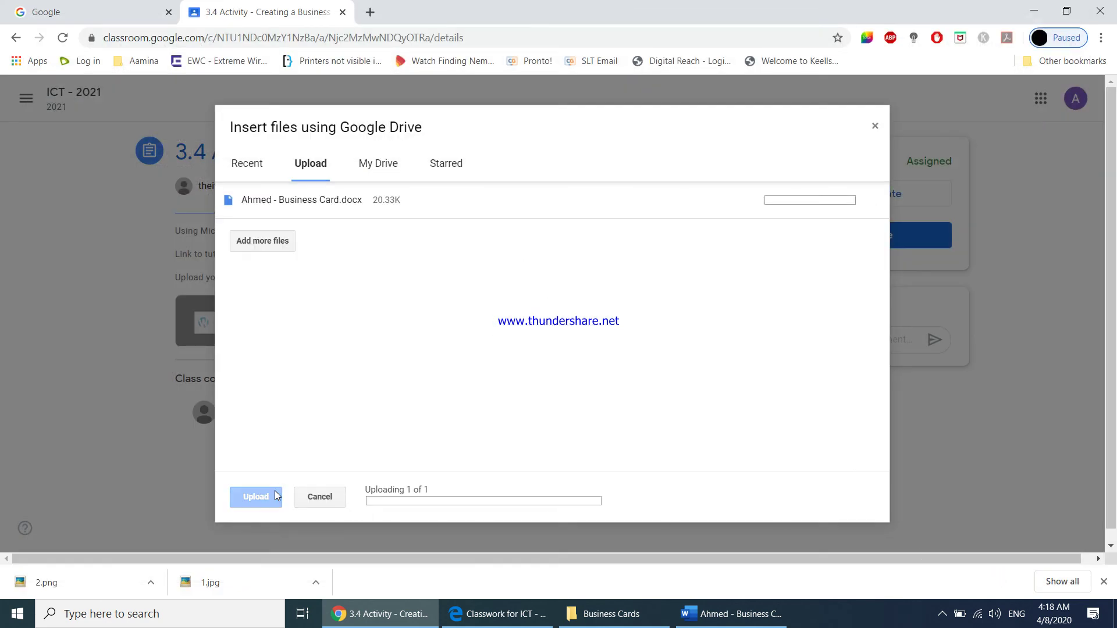